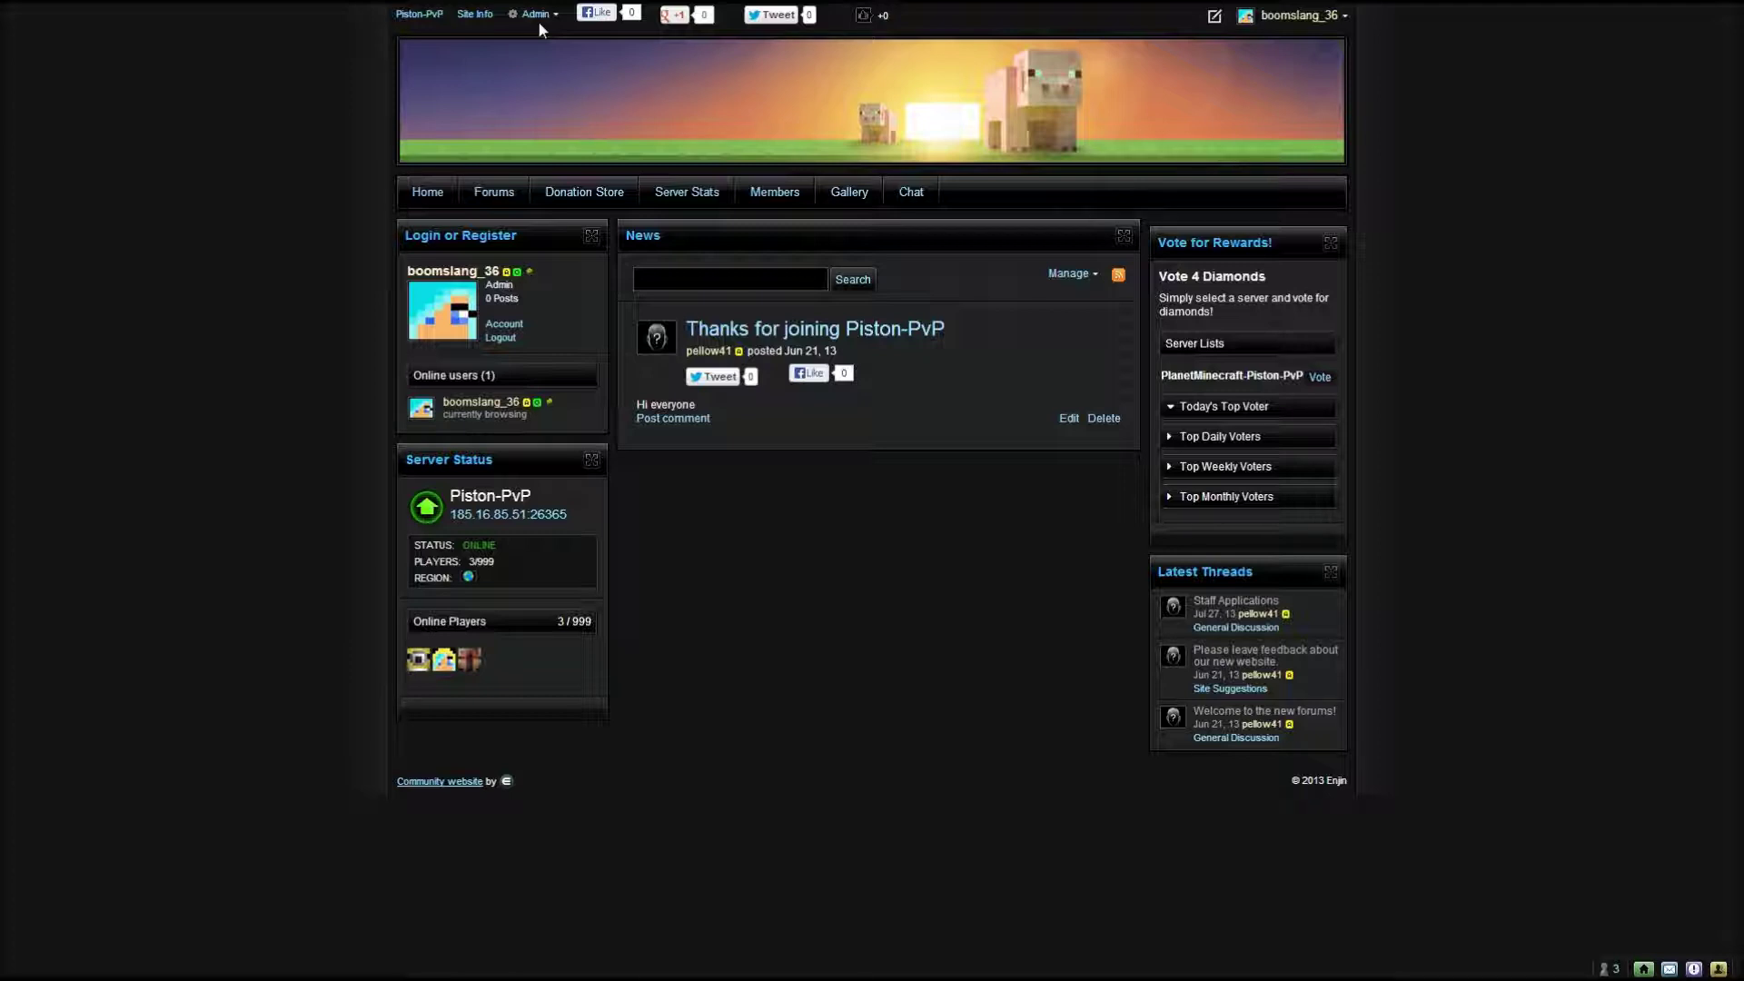
Open the All Users admin page from the Admin menu.
left_click(539, 22)
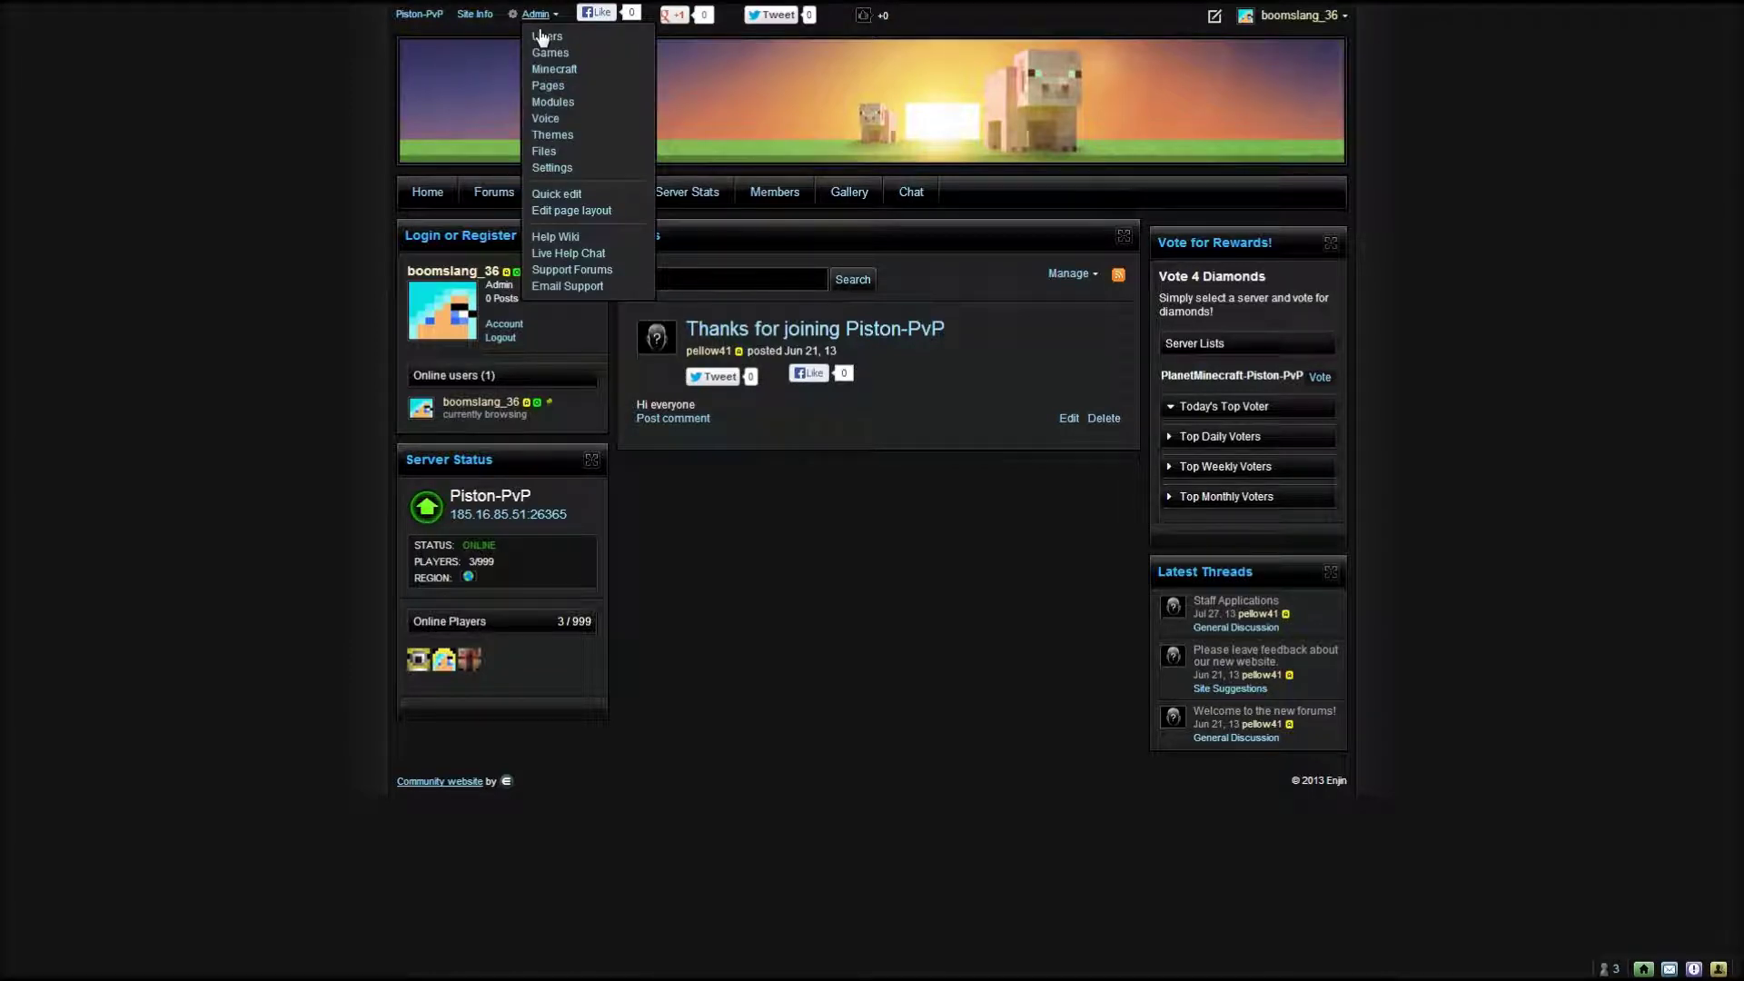
left_click(548, 39)
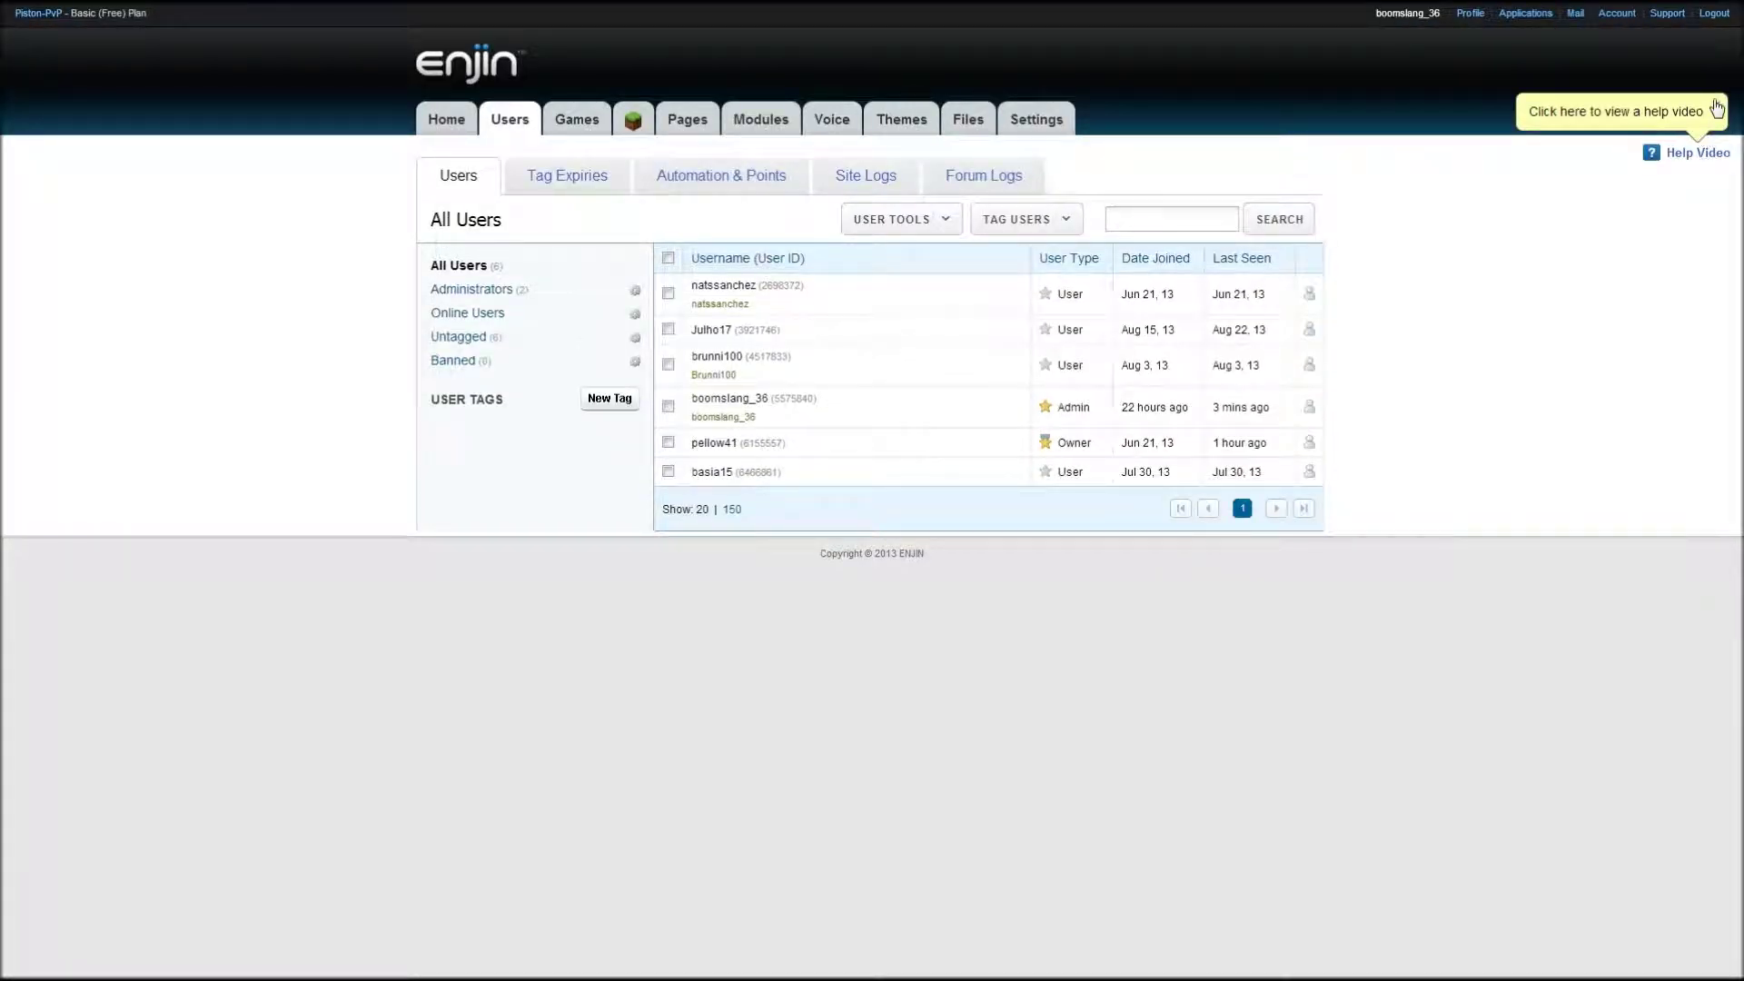
Close the help-video balloon on the Users admin page.
left_click(1716, 105)
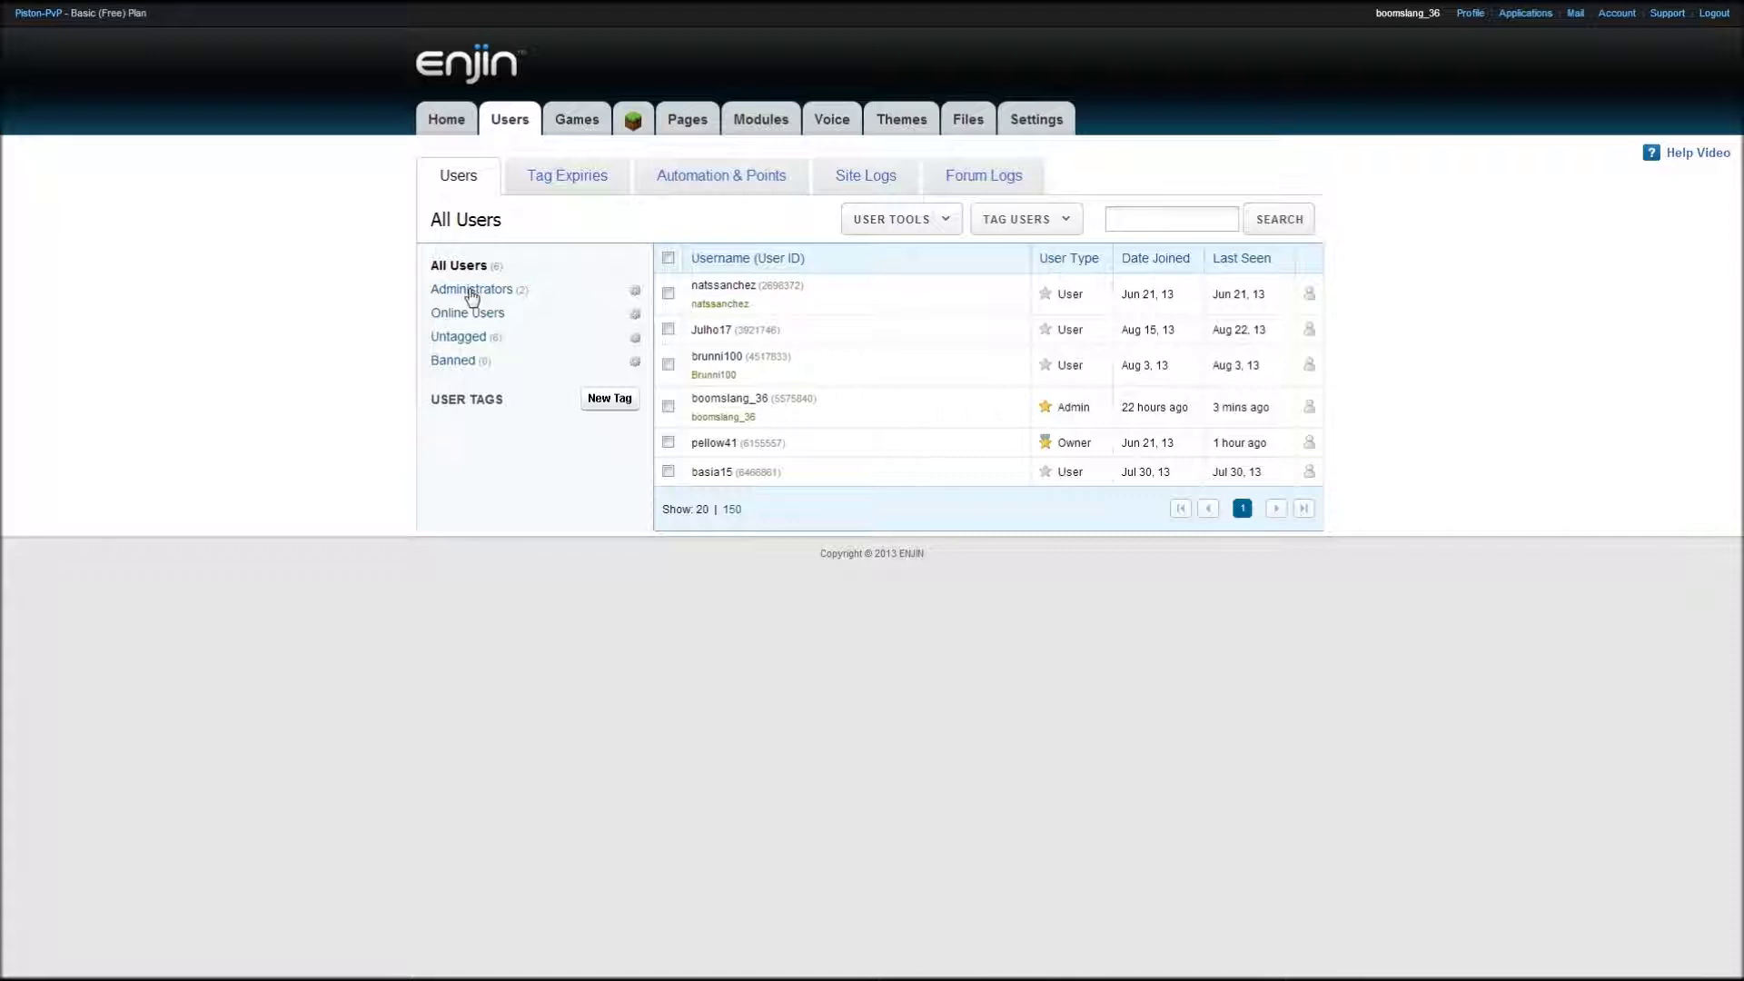
Start a new user tag named Trusted with the prefix Trust.
left_click(608, 400)
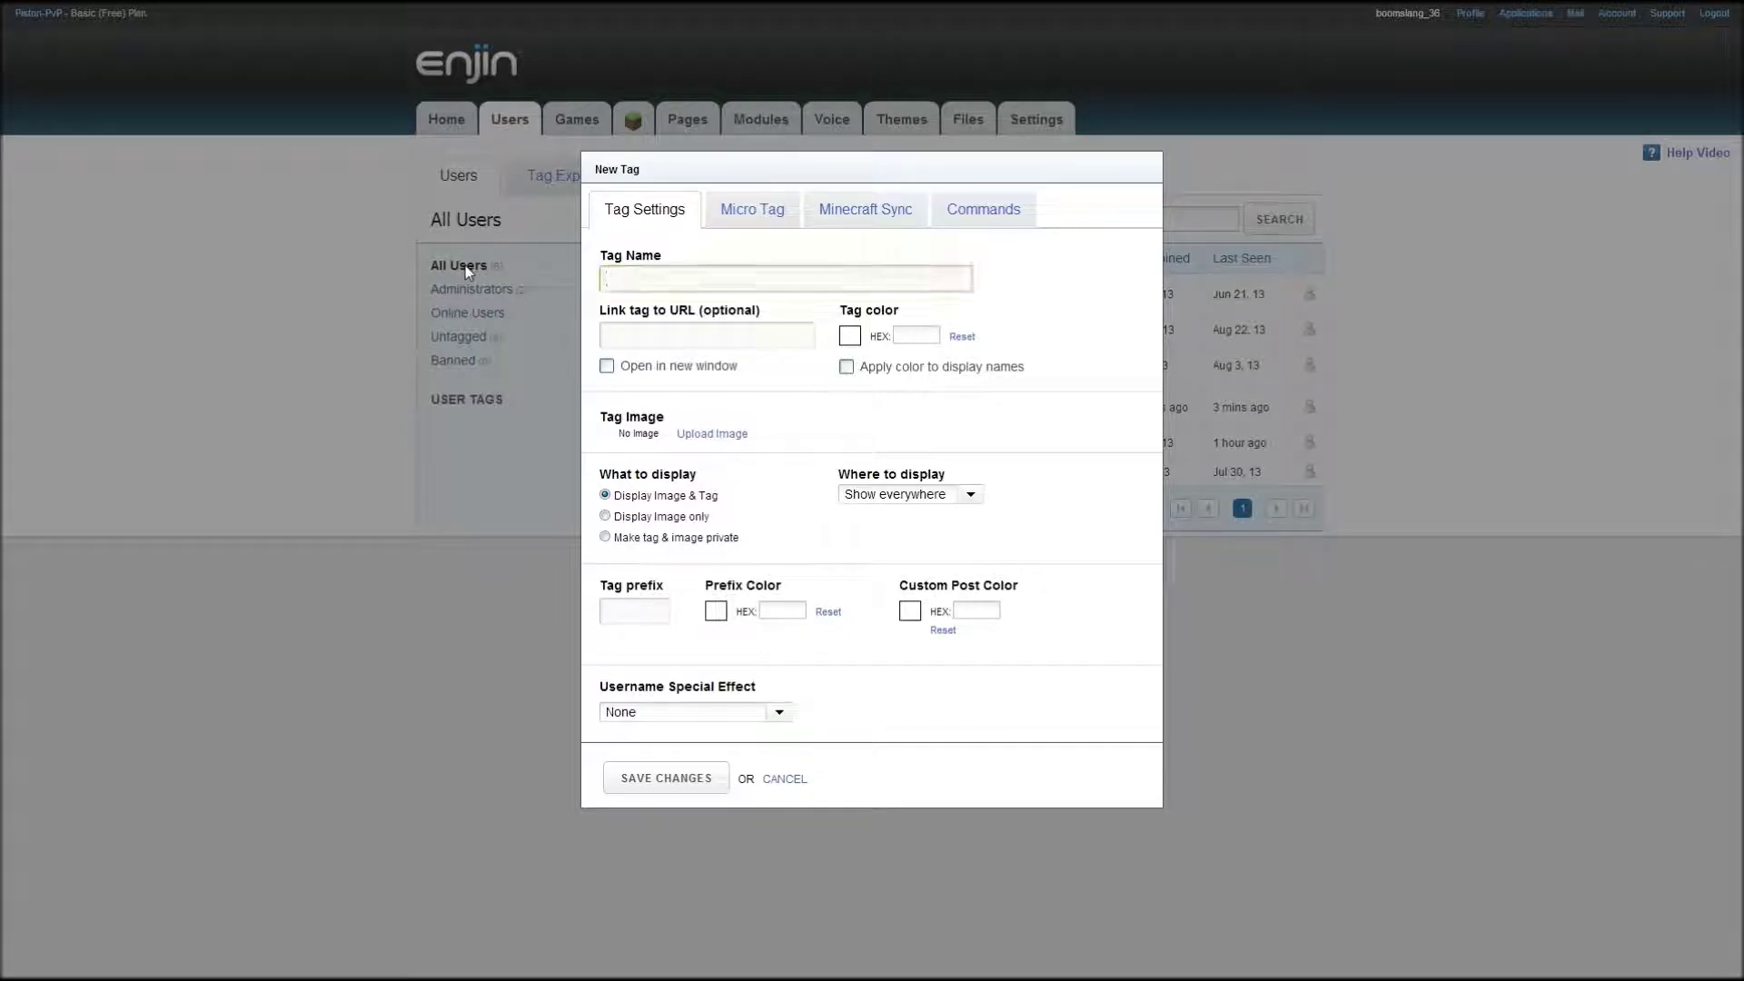
type("TY")
key("BackSpace")
type("rusted")
key("Tab")
type("Truste")
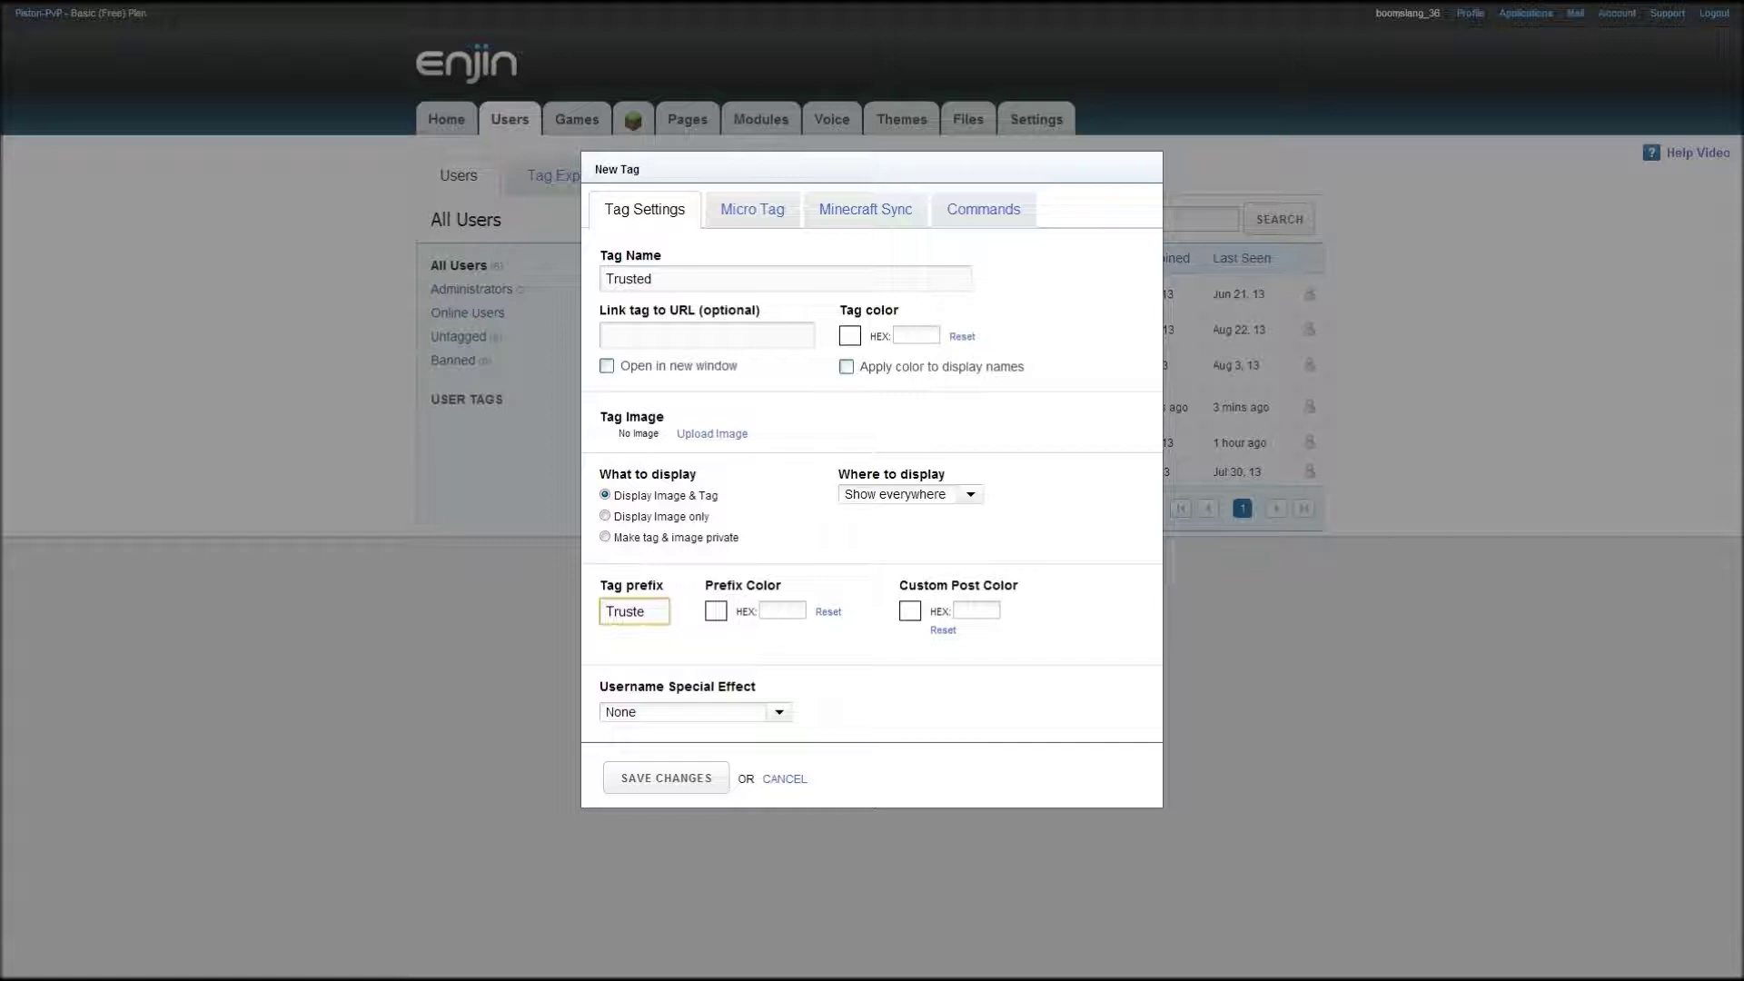
key("BackSpace")
Set the Trusted tag's prefix colour to green 2fe044.
left_click(716, 611)
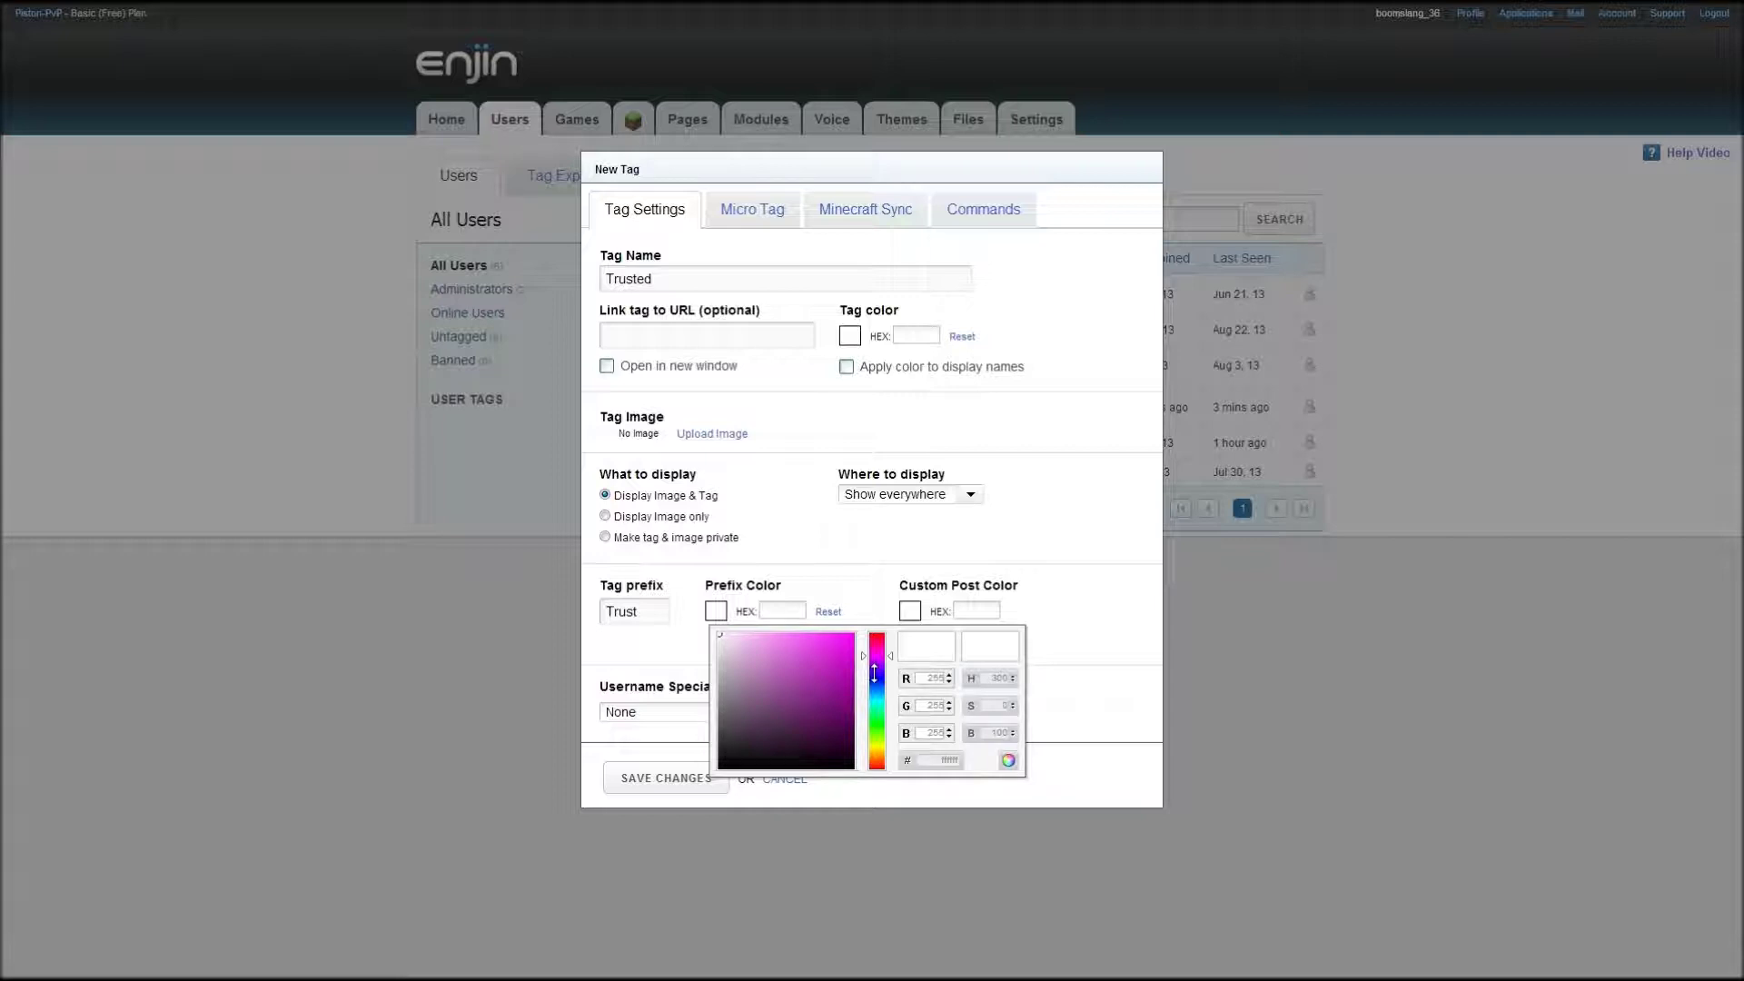
left_click_drag(875, 672, 878, 722)
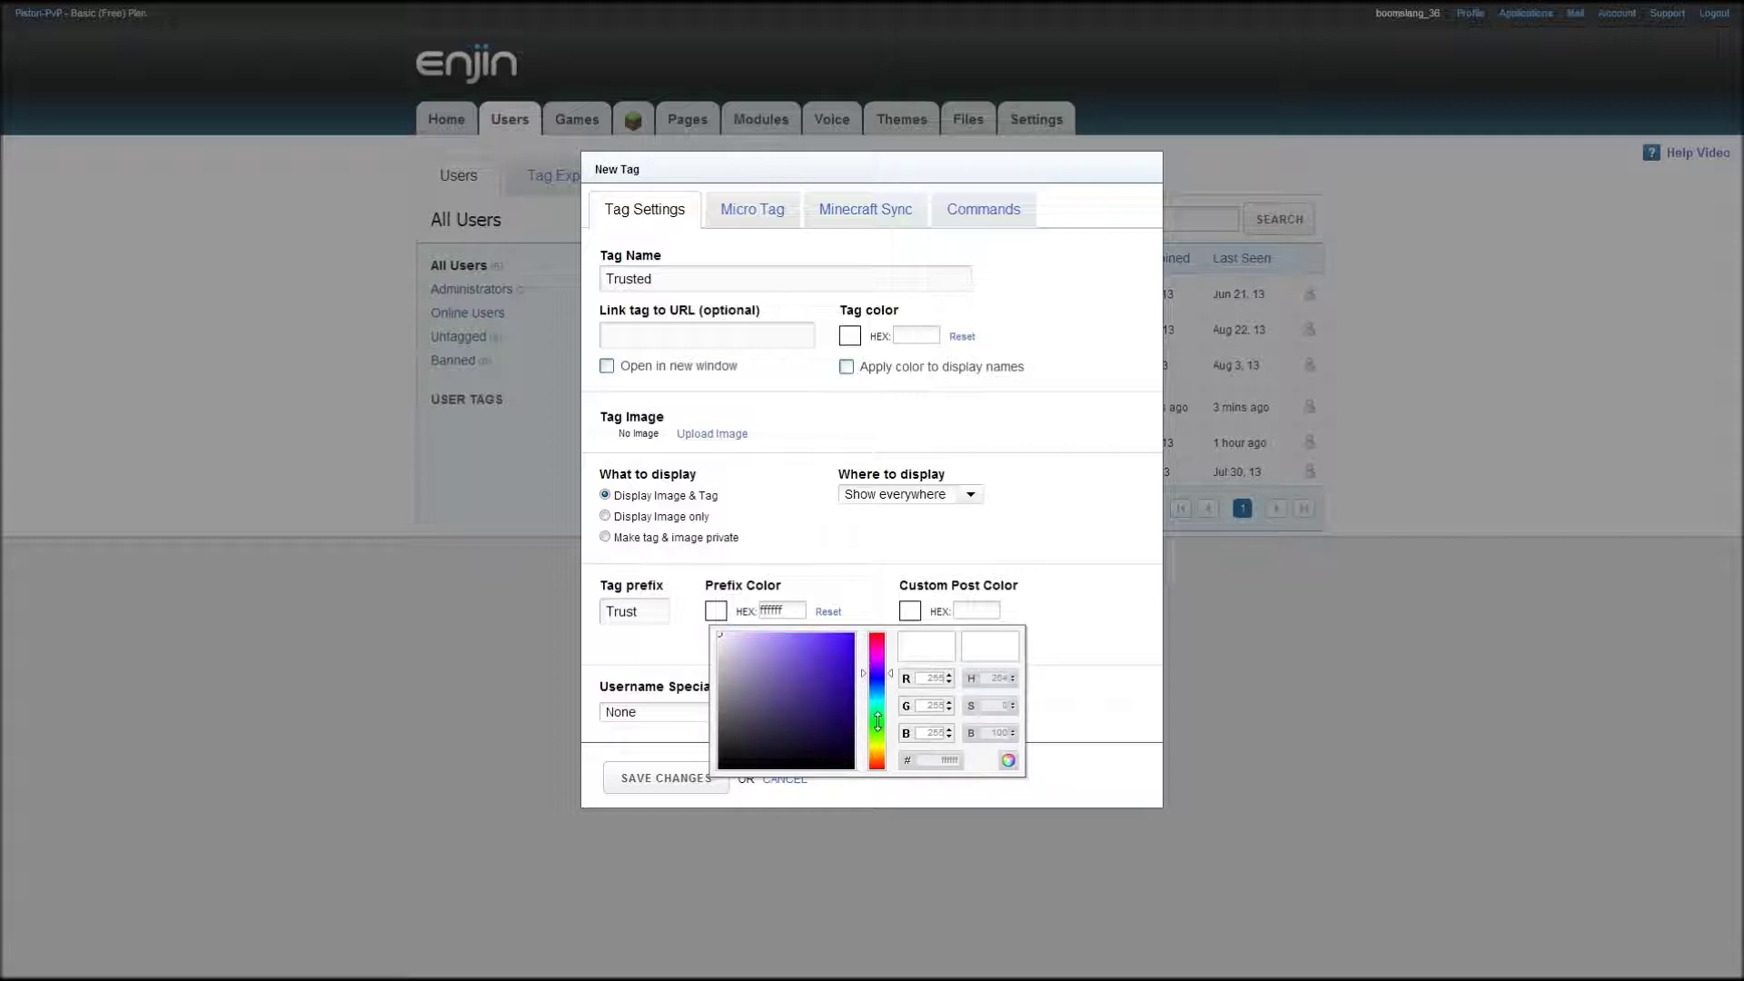
left_click(878, 722)
left_click(824, 650)
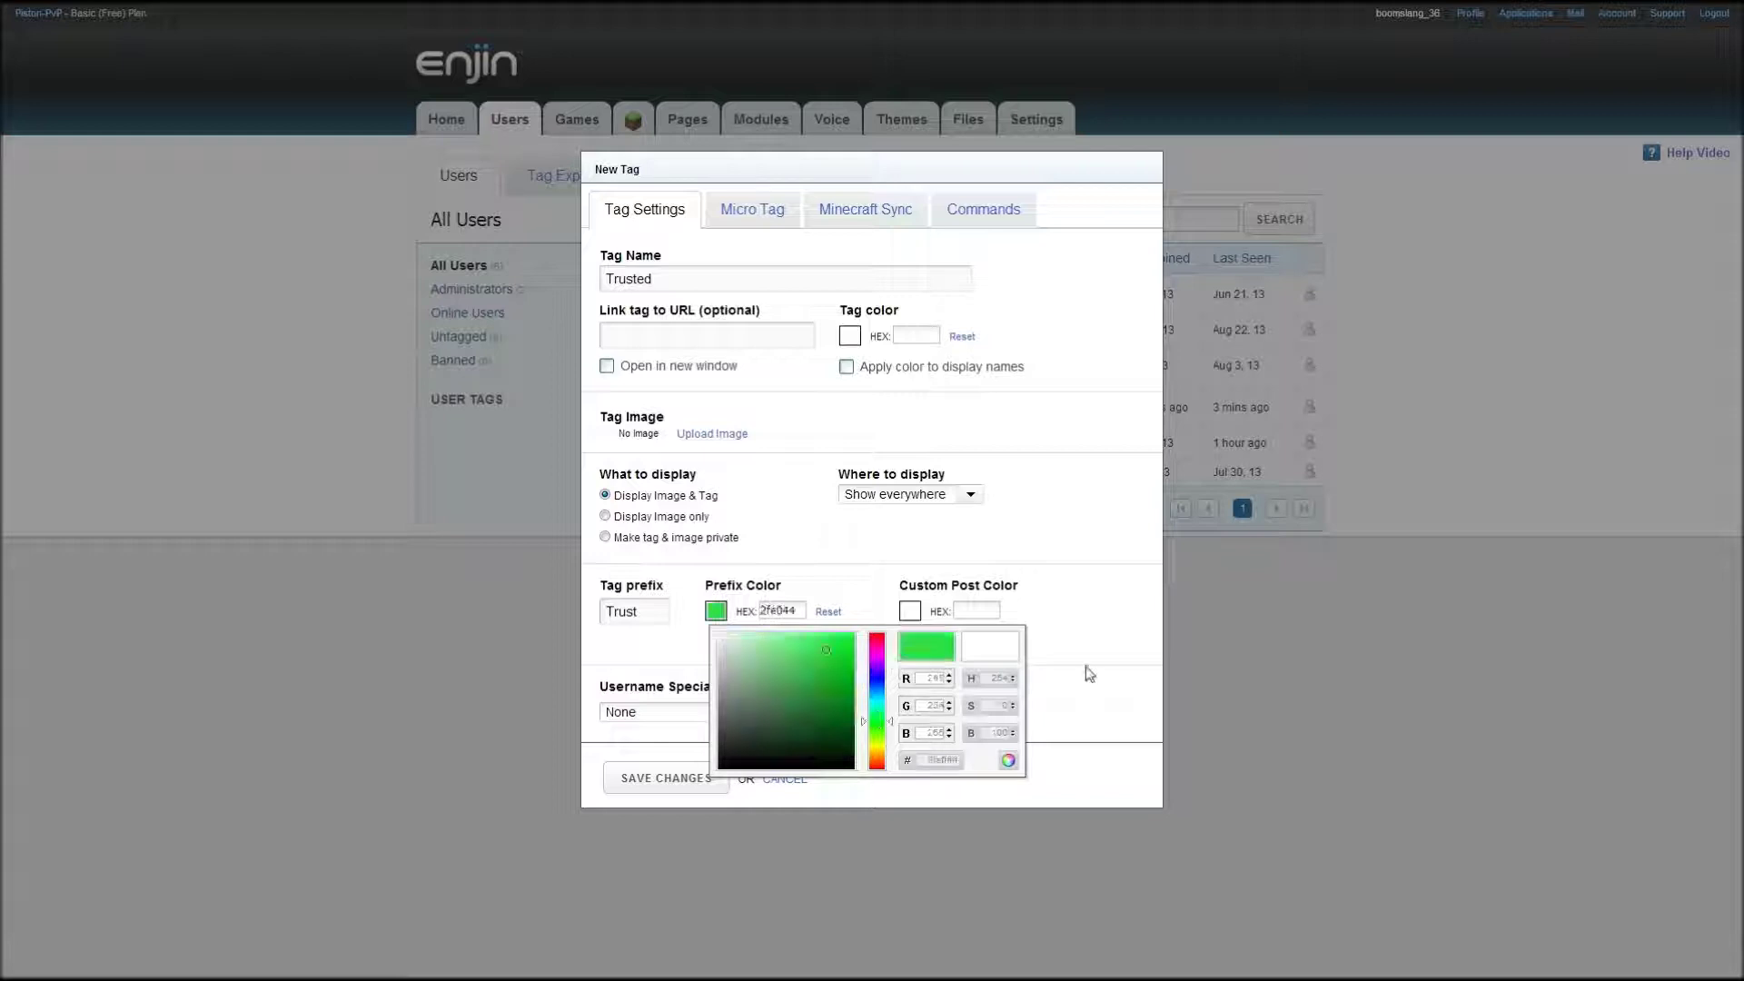
left_click(1086, 667)
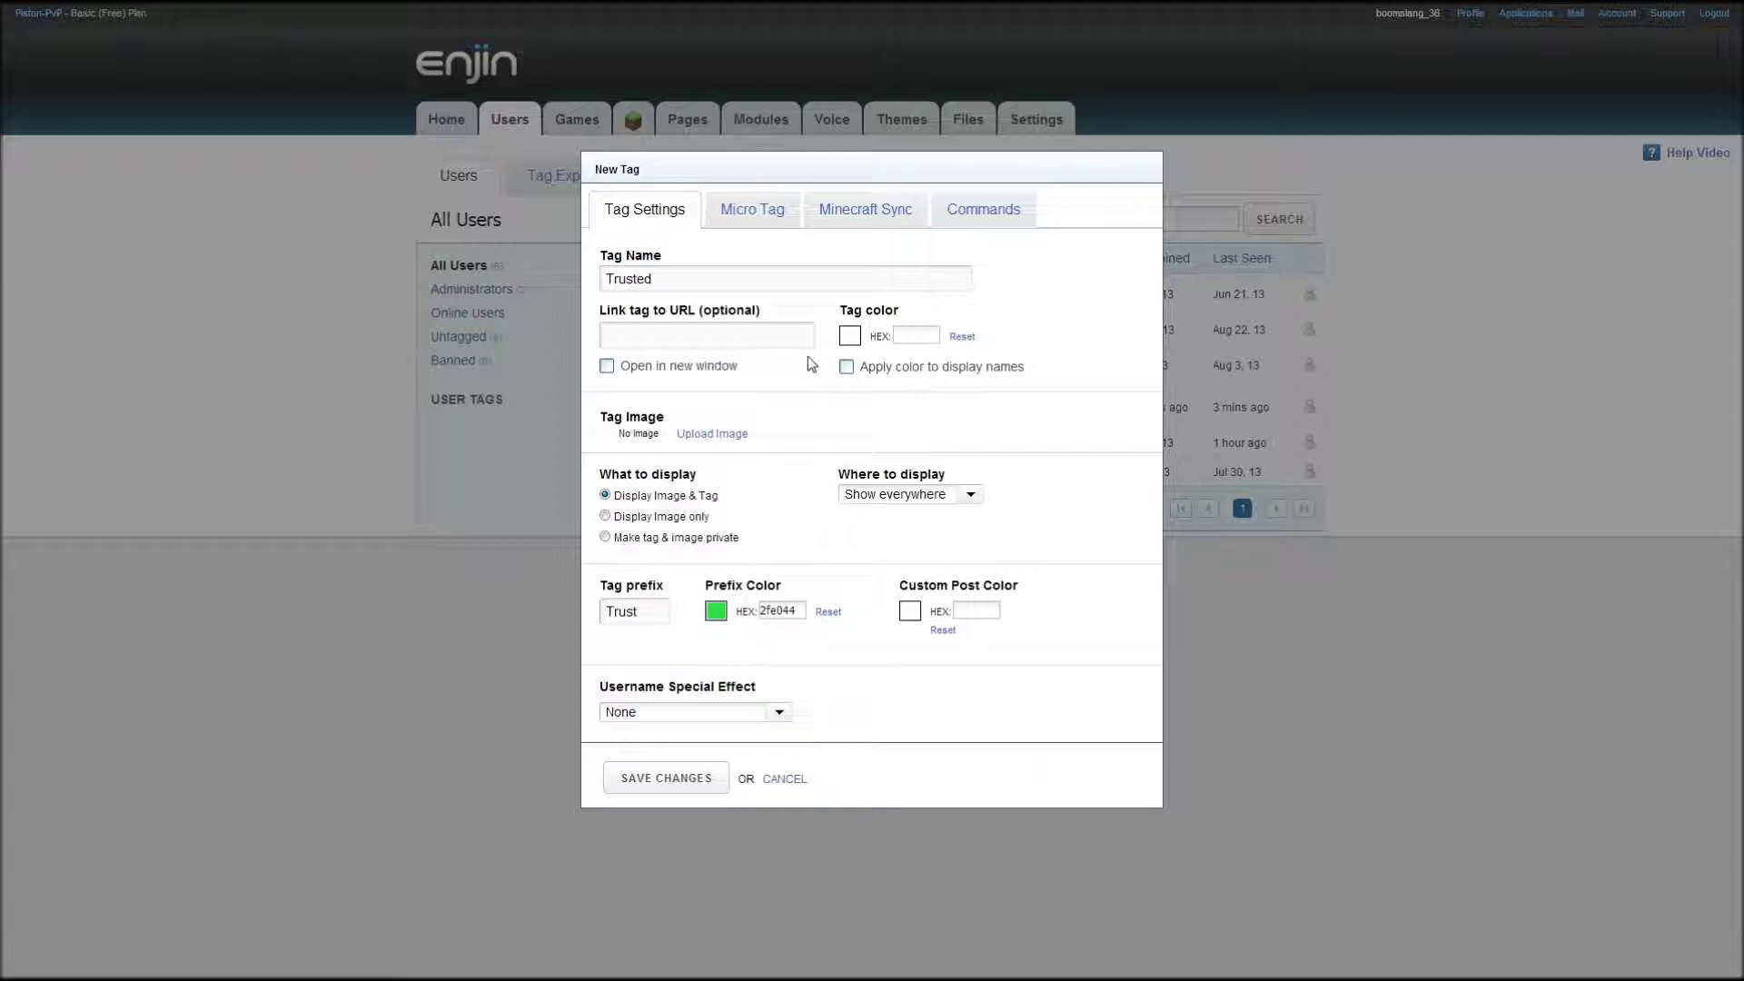
left_click(826, 218)
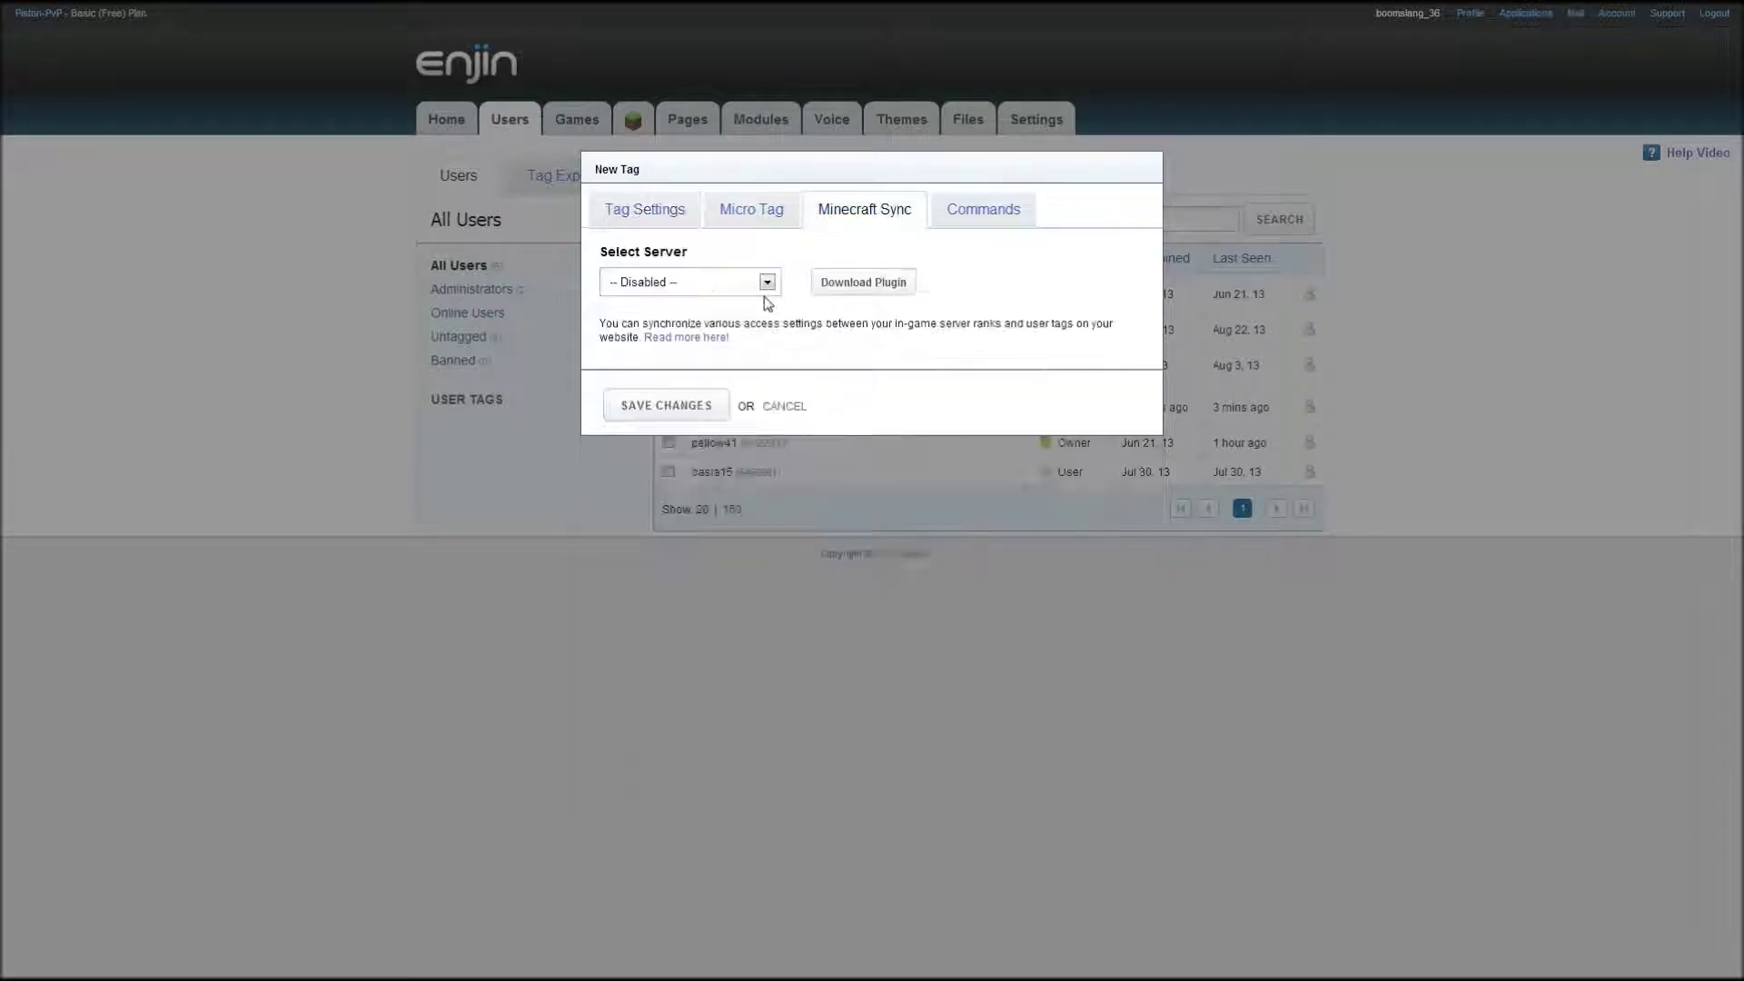
Sync the tag to the Trusted in-game rank on the Piston-PvP server.
left_click(751, 212)
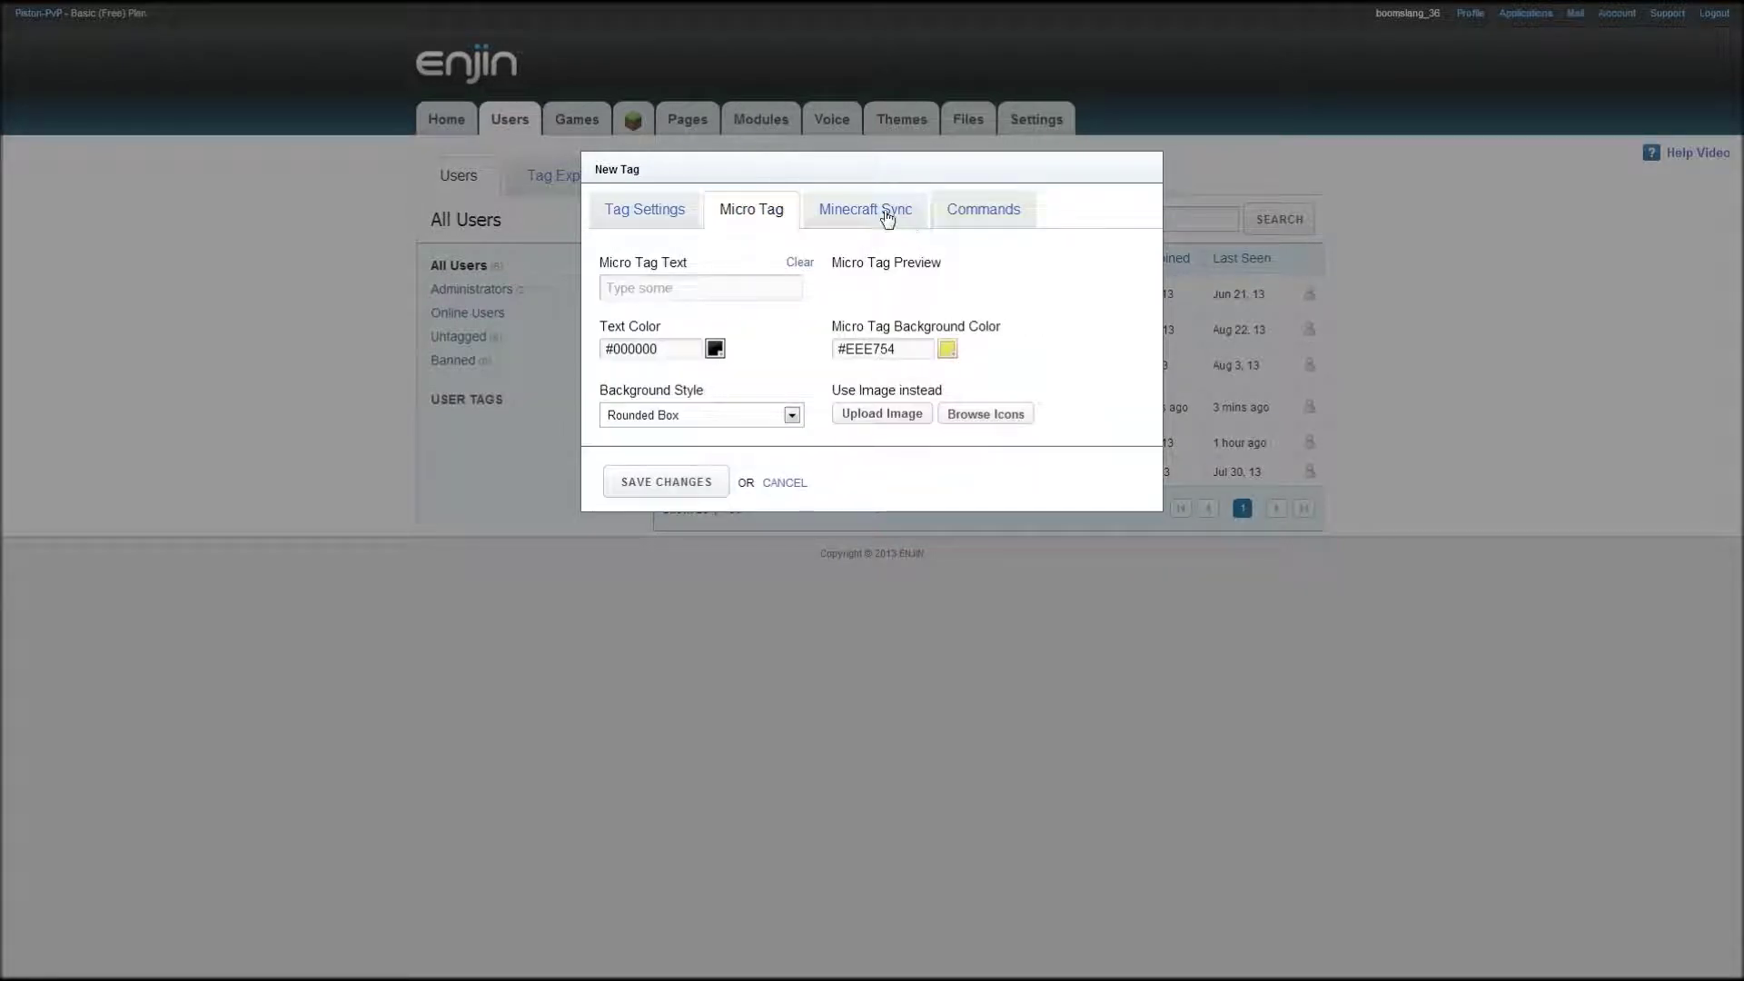
left_click(862, 214)
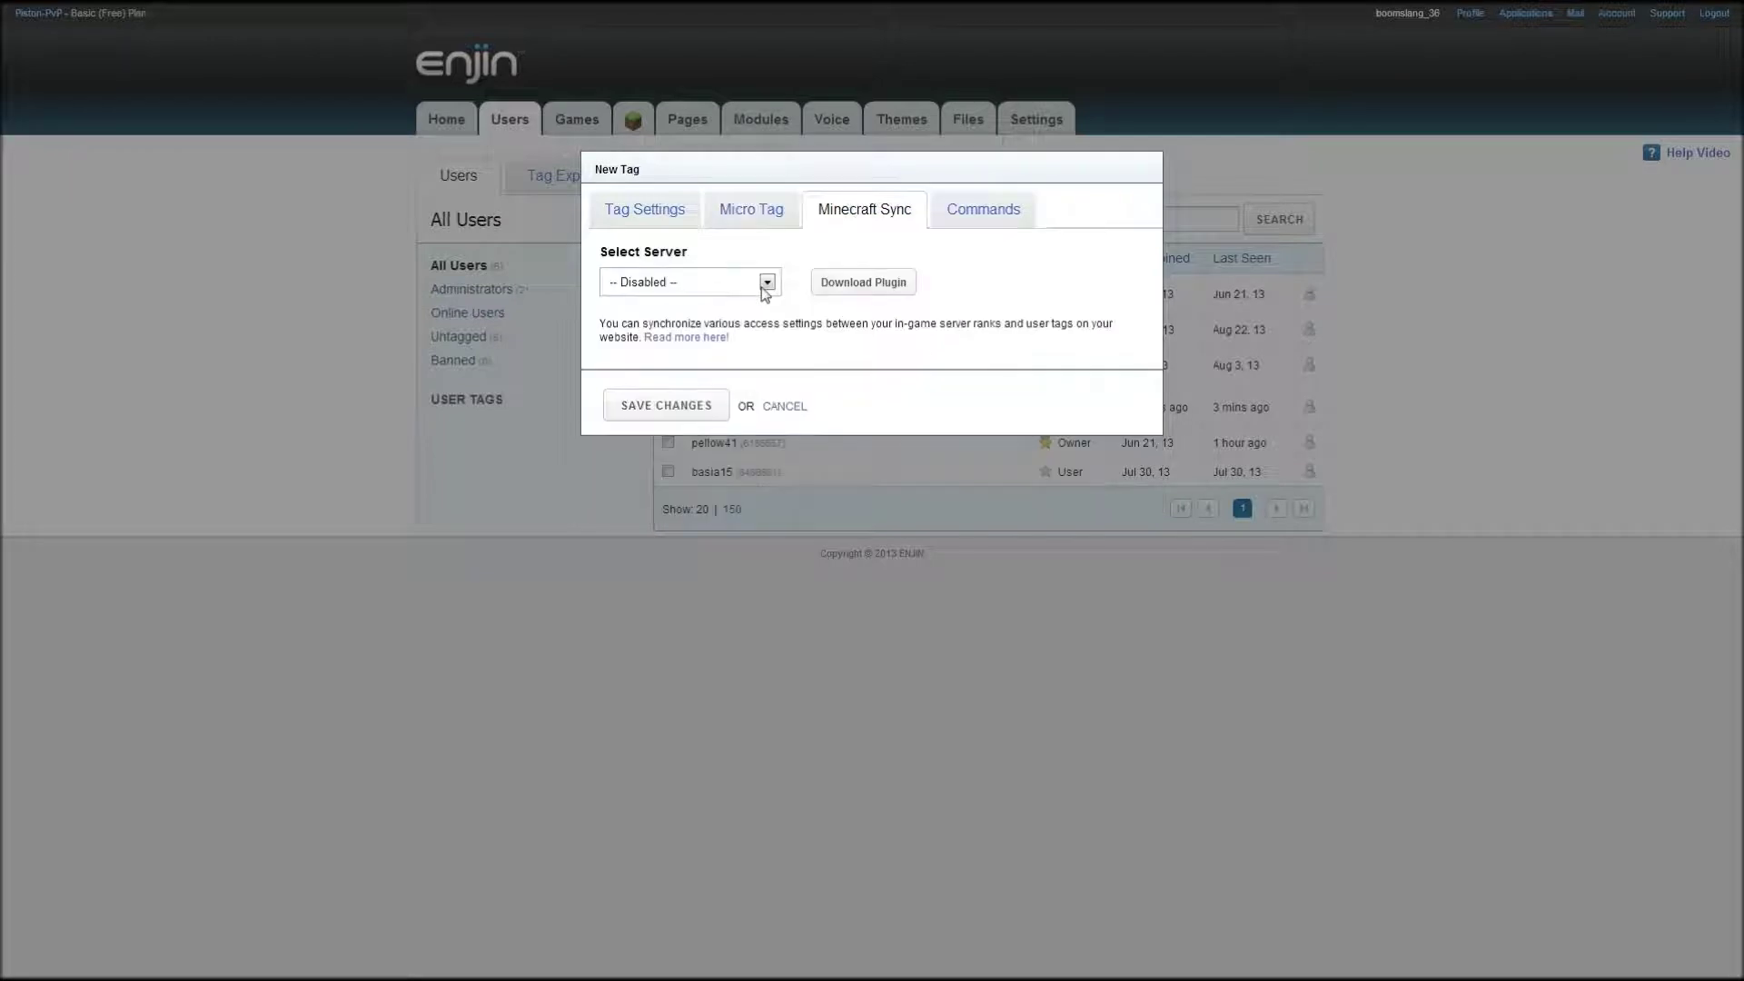
left_click(763, 287)
left_click(747, 321)
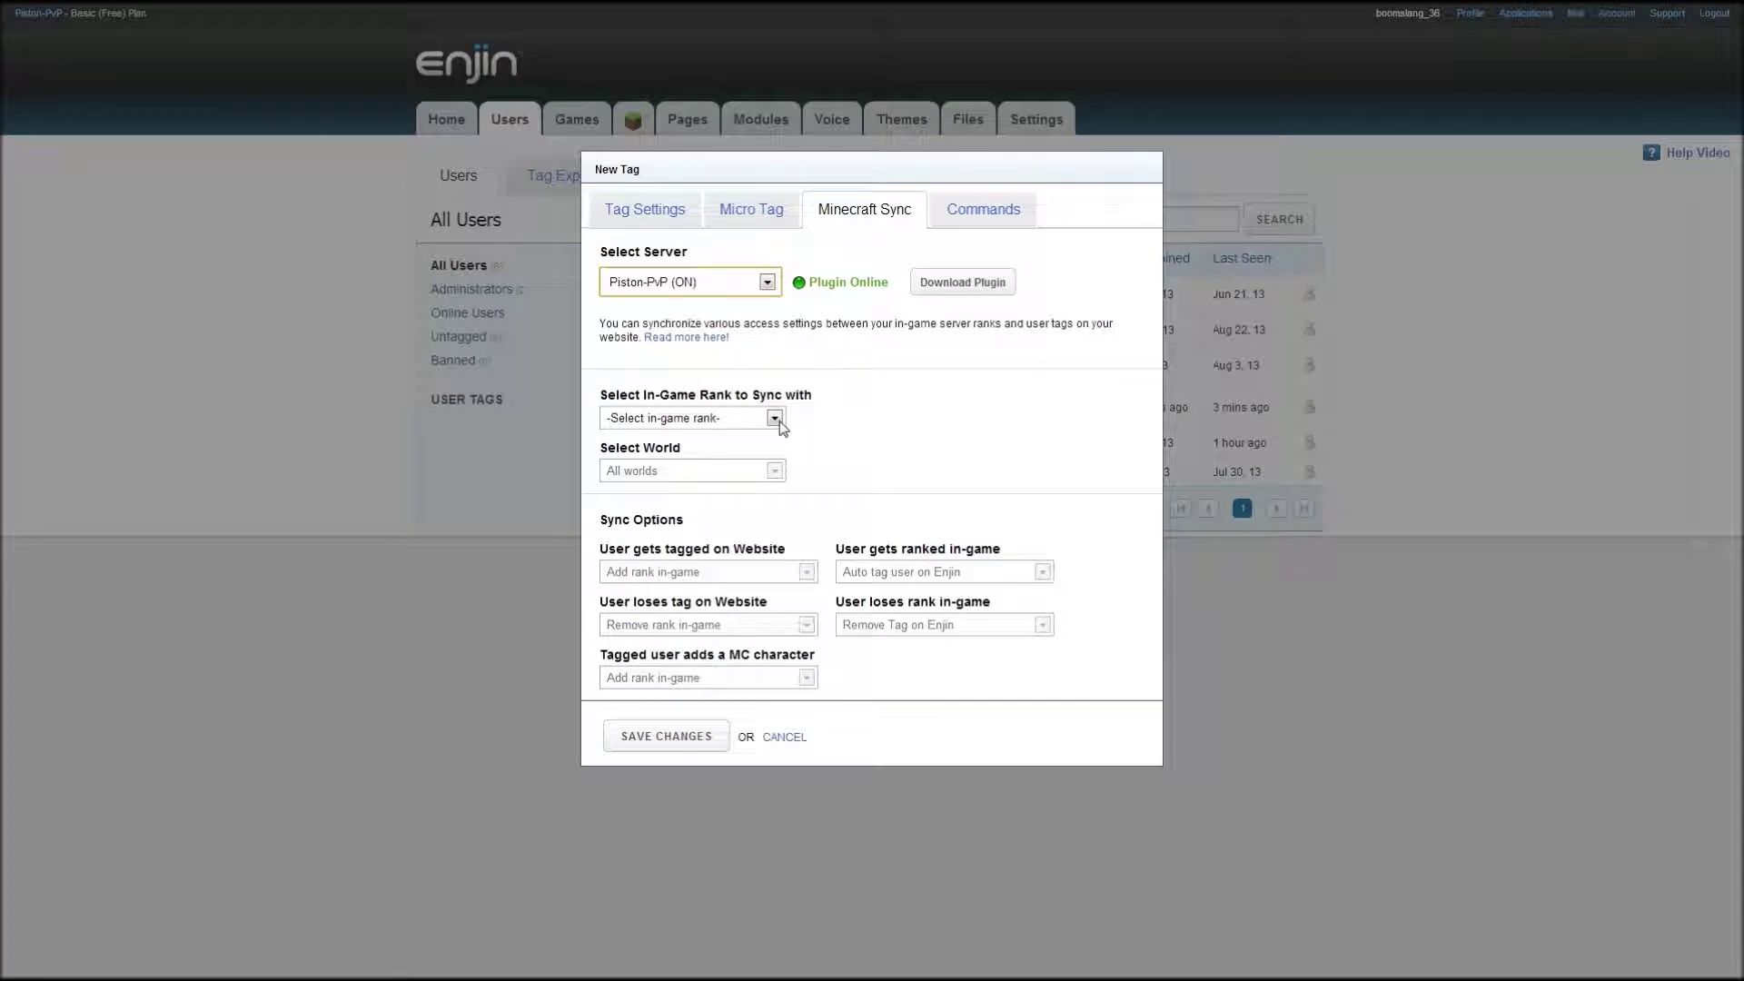
left_click(774, 418)
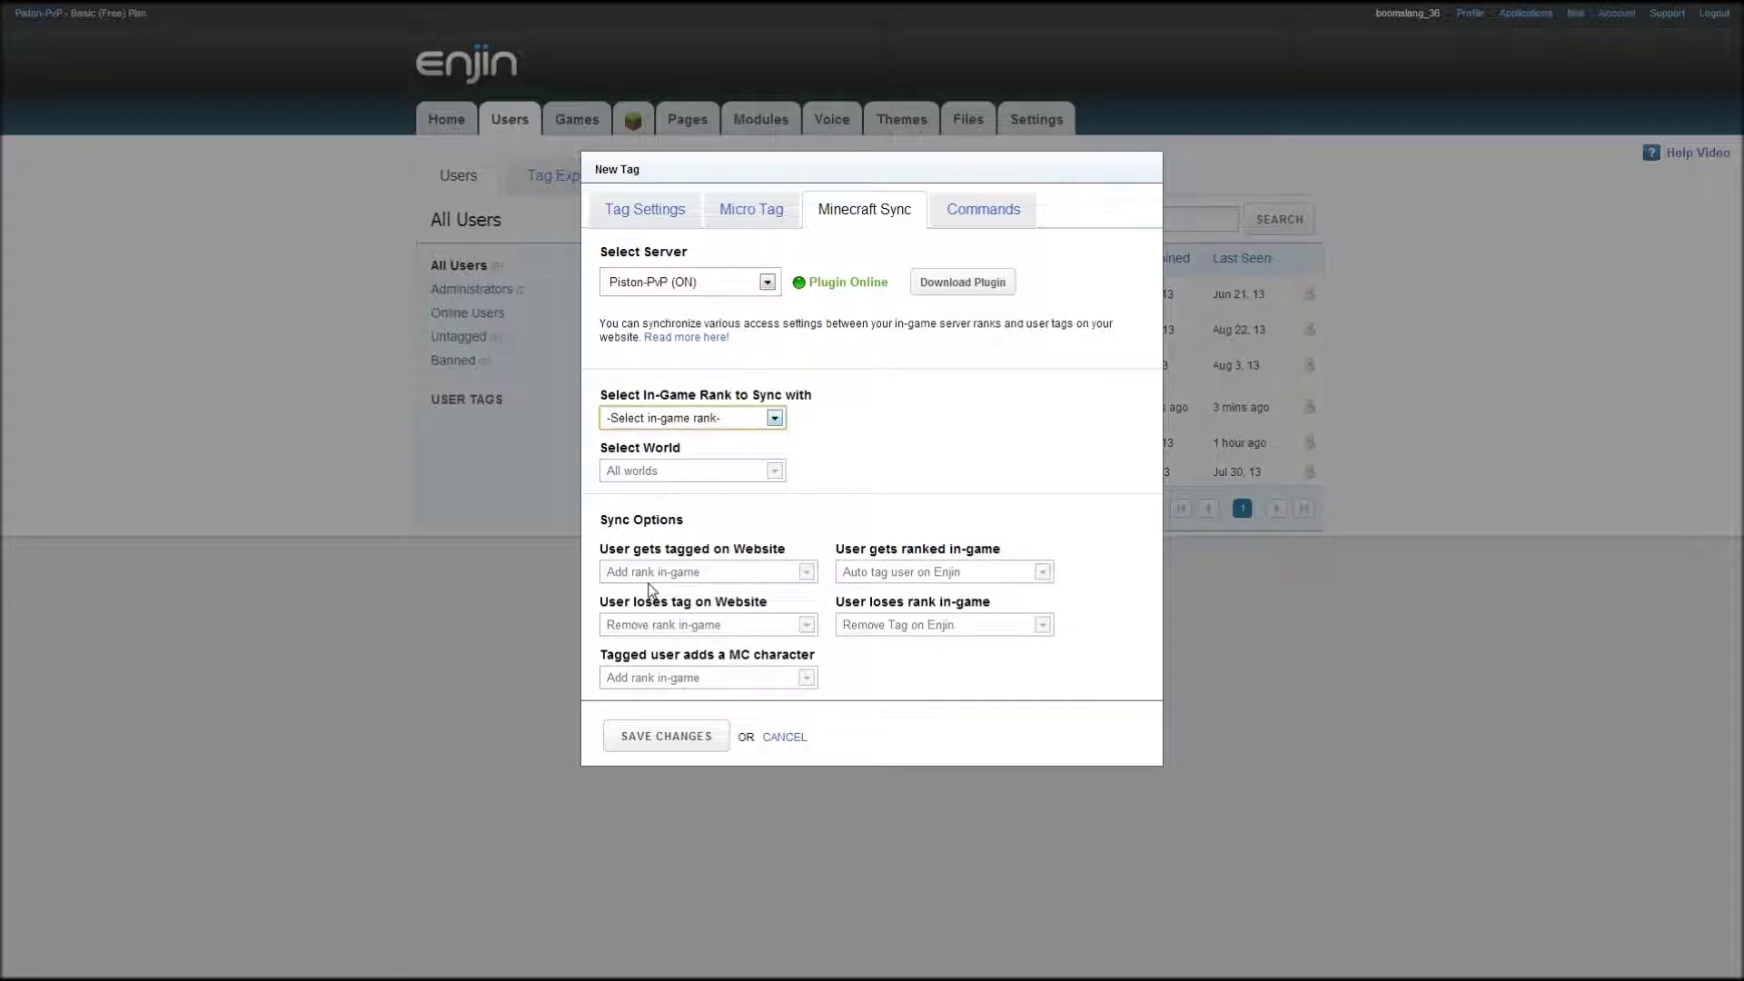
left_click(648, 589)
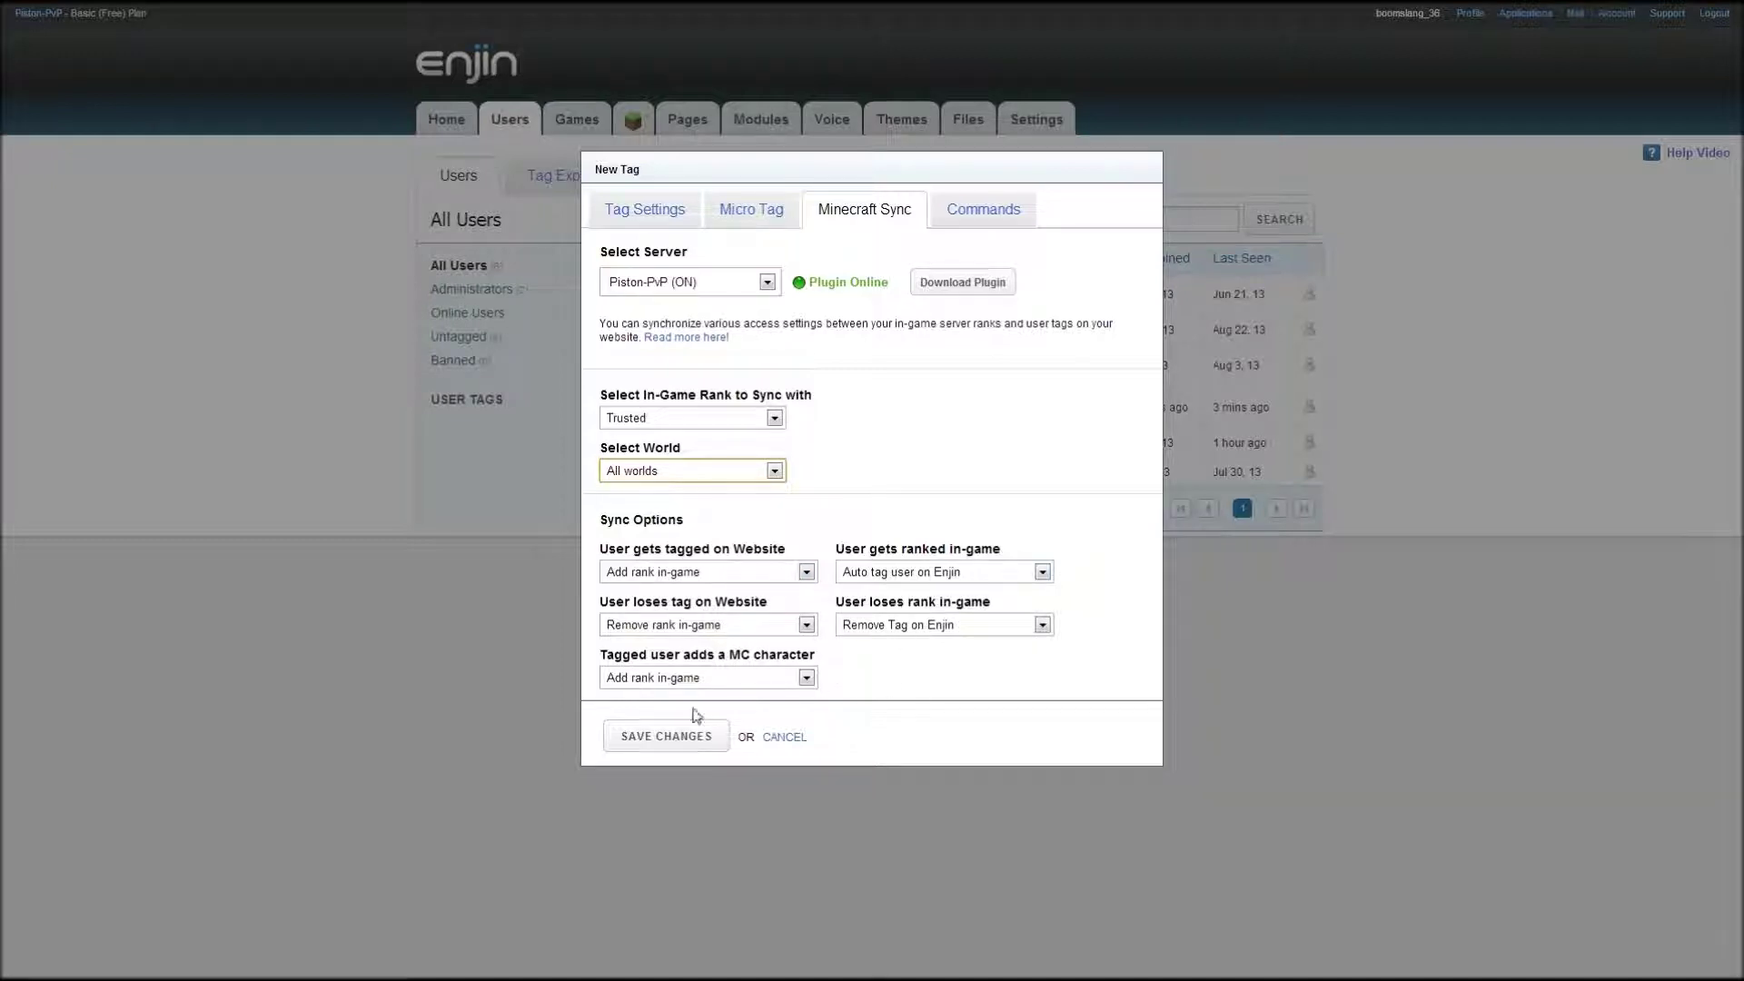
Review the tag's name and prefix, then save the Trusted tag.
left_click(672, 210)
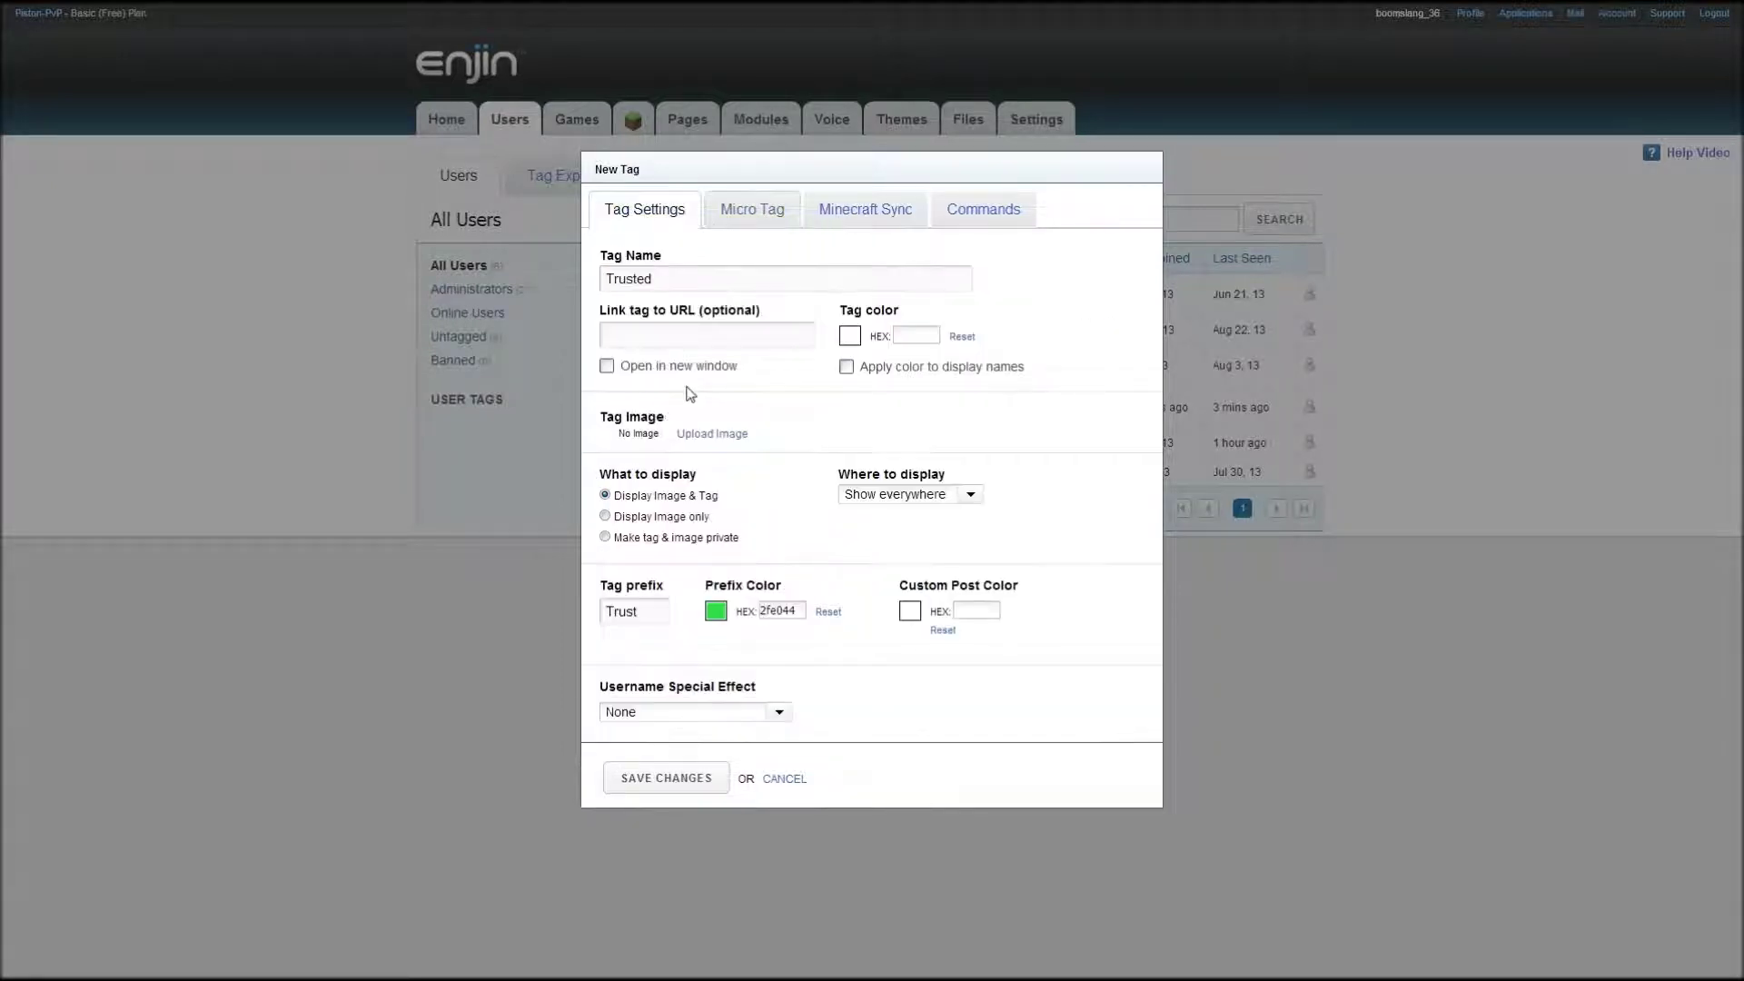
left_click(859, 215)
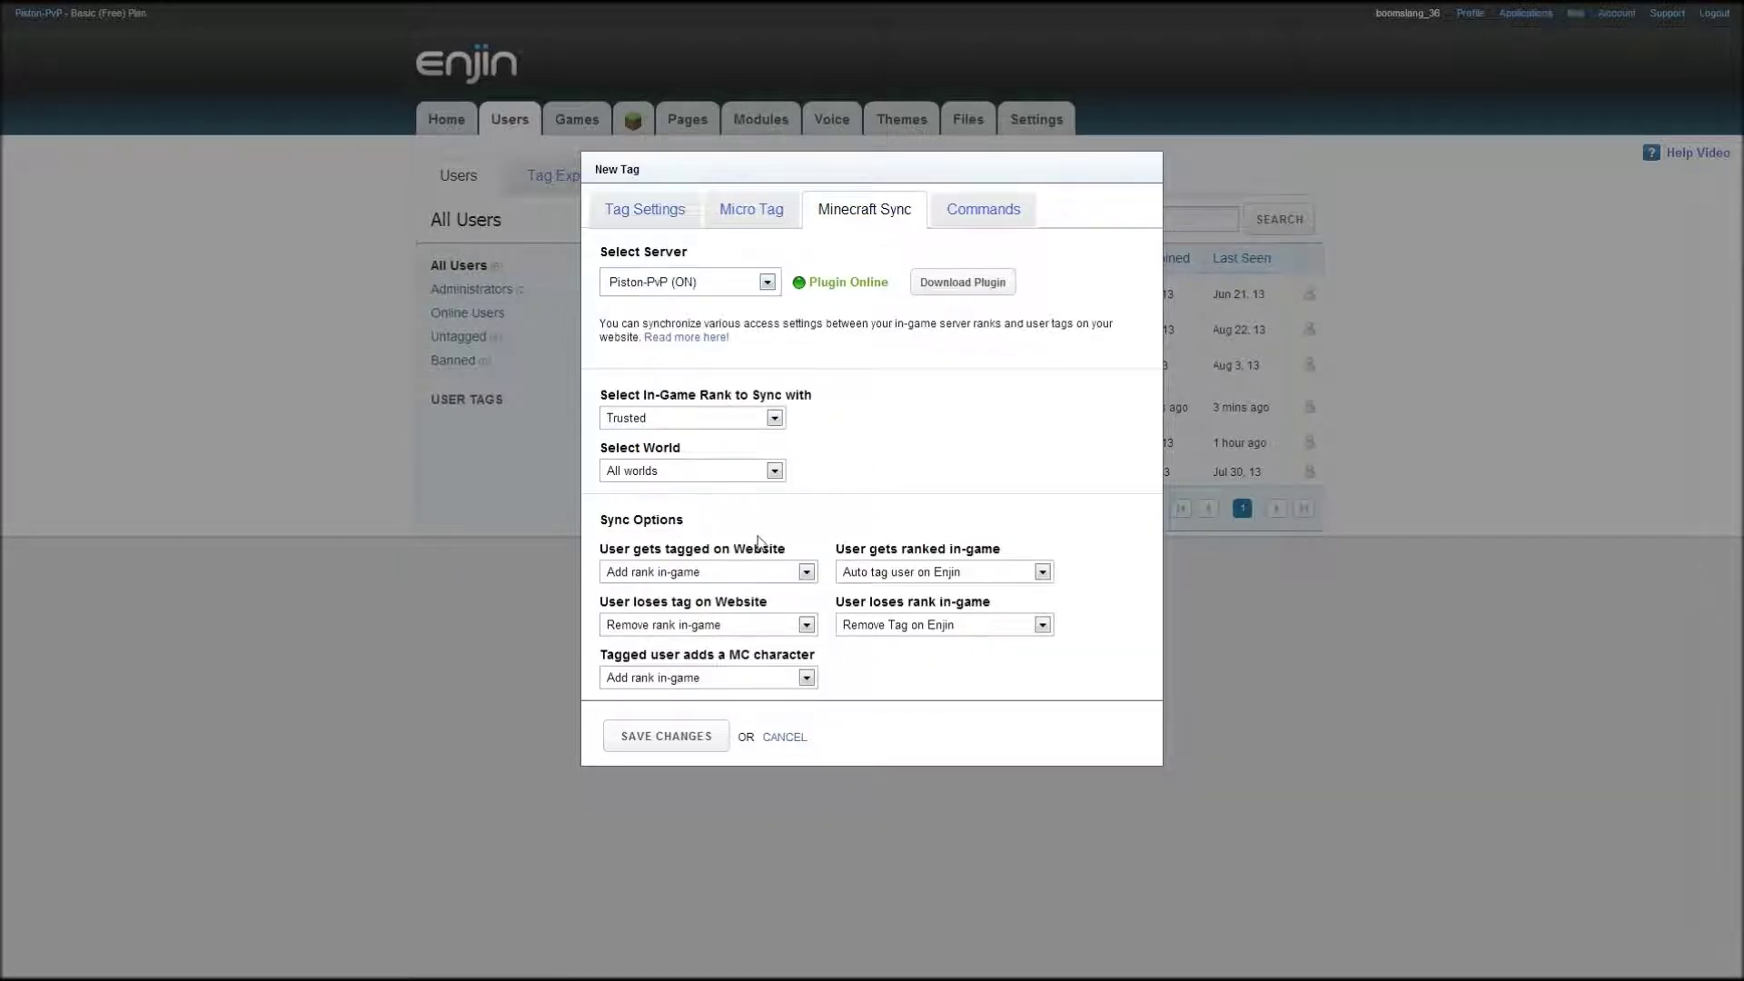
left_click(699, 741)
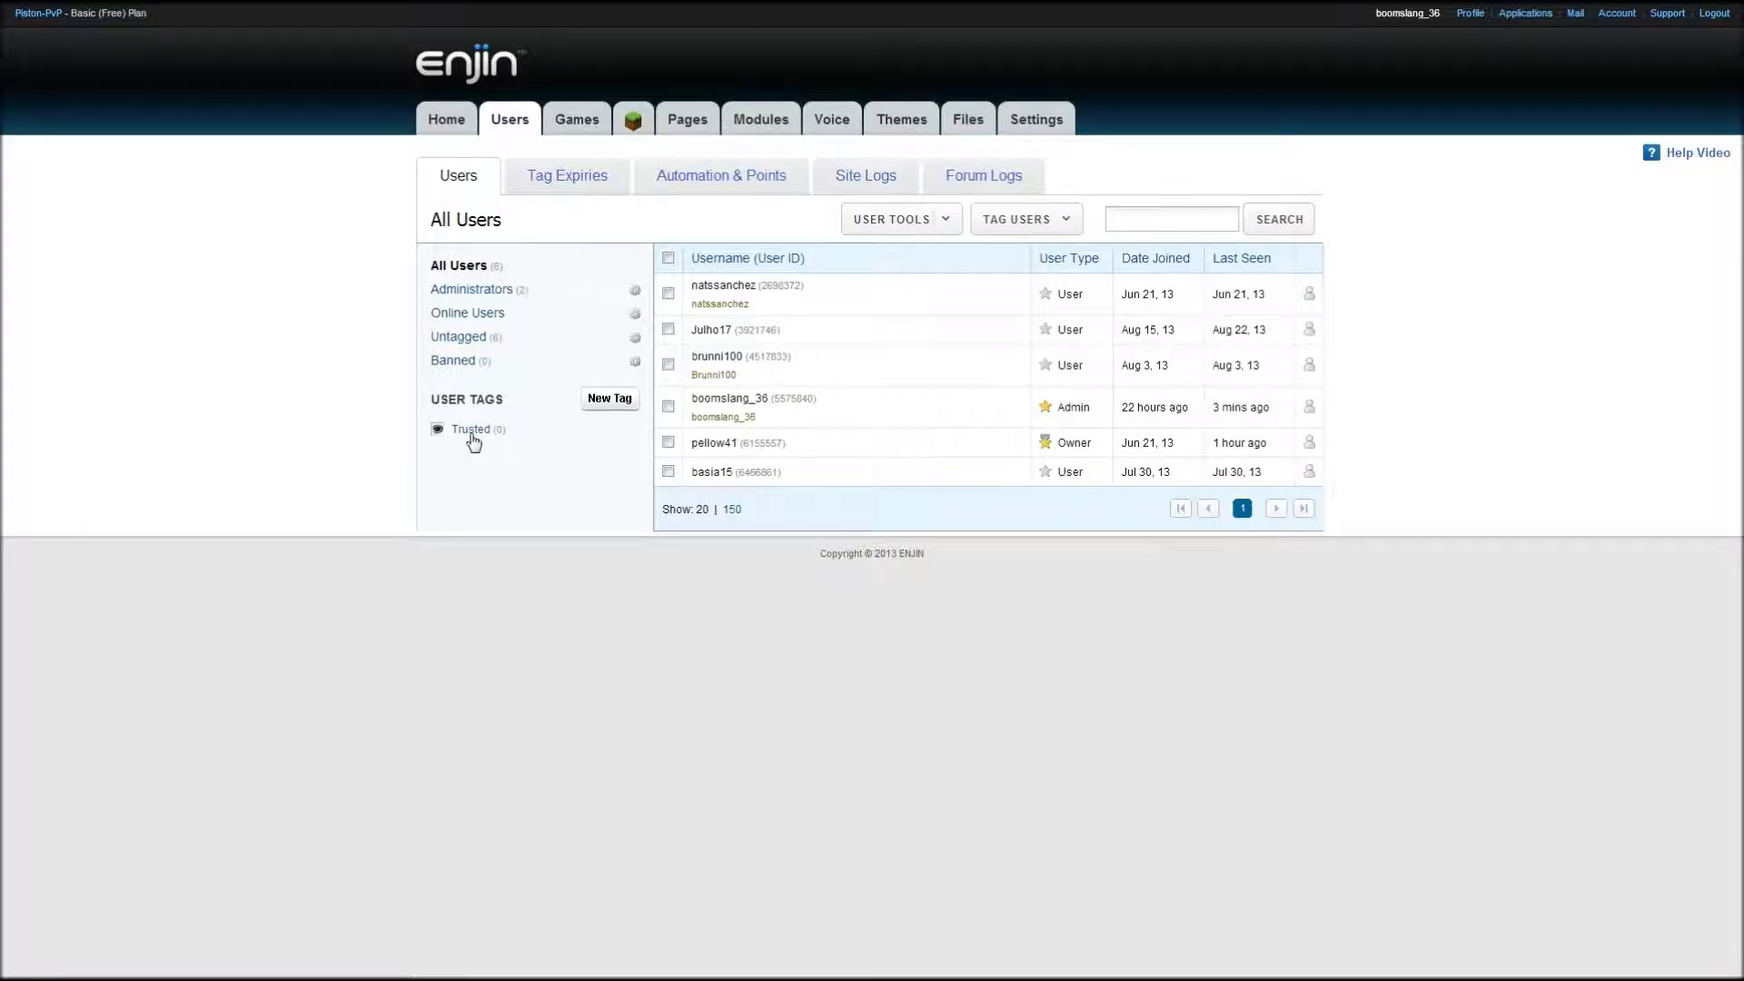
Go to Automation & Points and start a new tag automation.
mouse_move(574, 445)
left_click(674, 184)
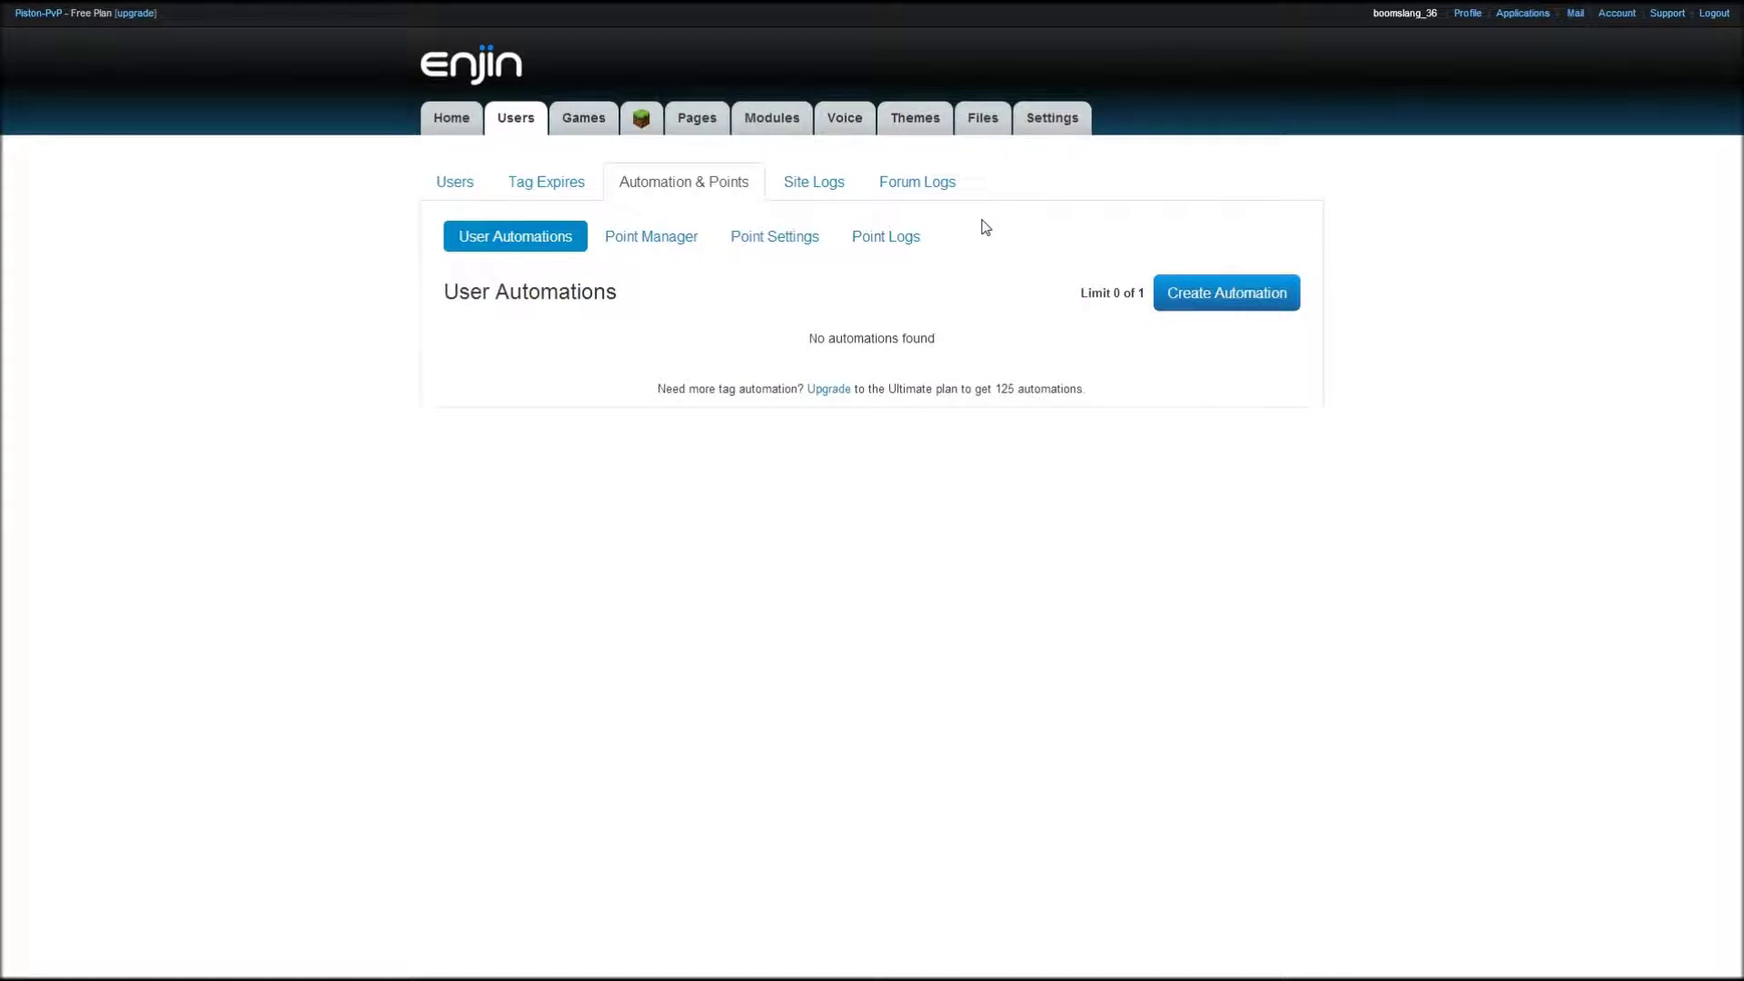
left_click(1223, 300)
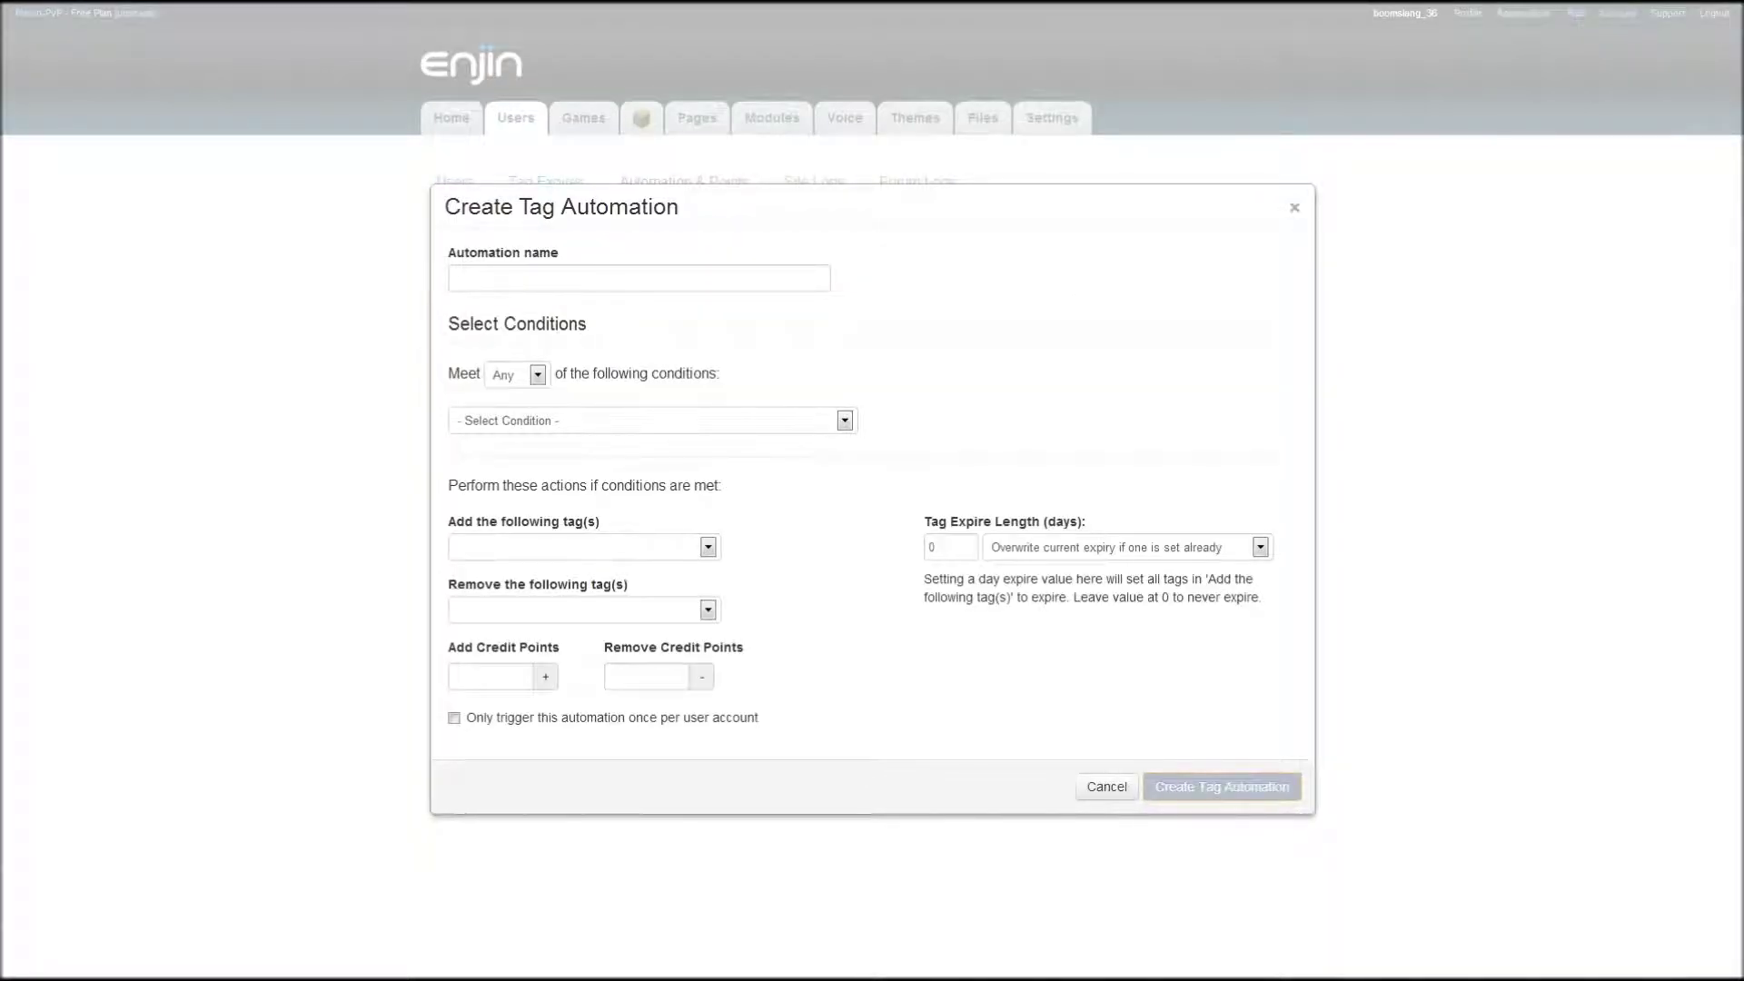
Name the automation Trusted and give it the user sign-up condition.
left_click(473, 278)
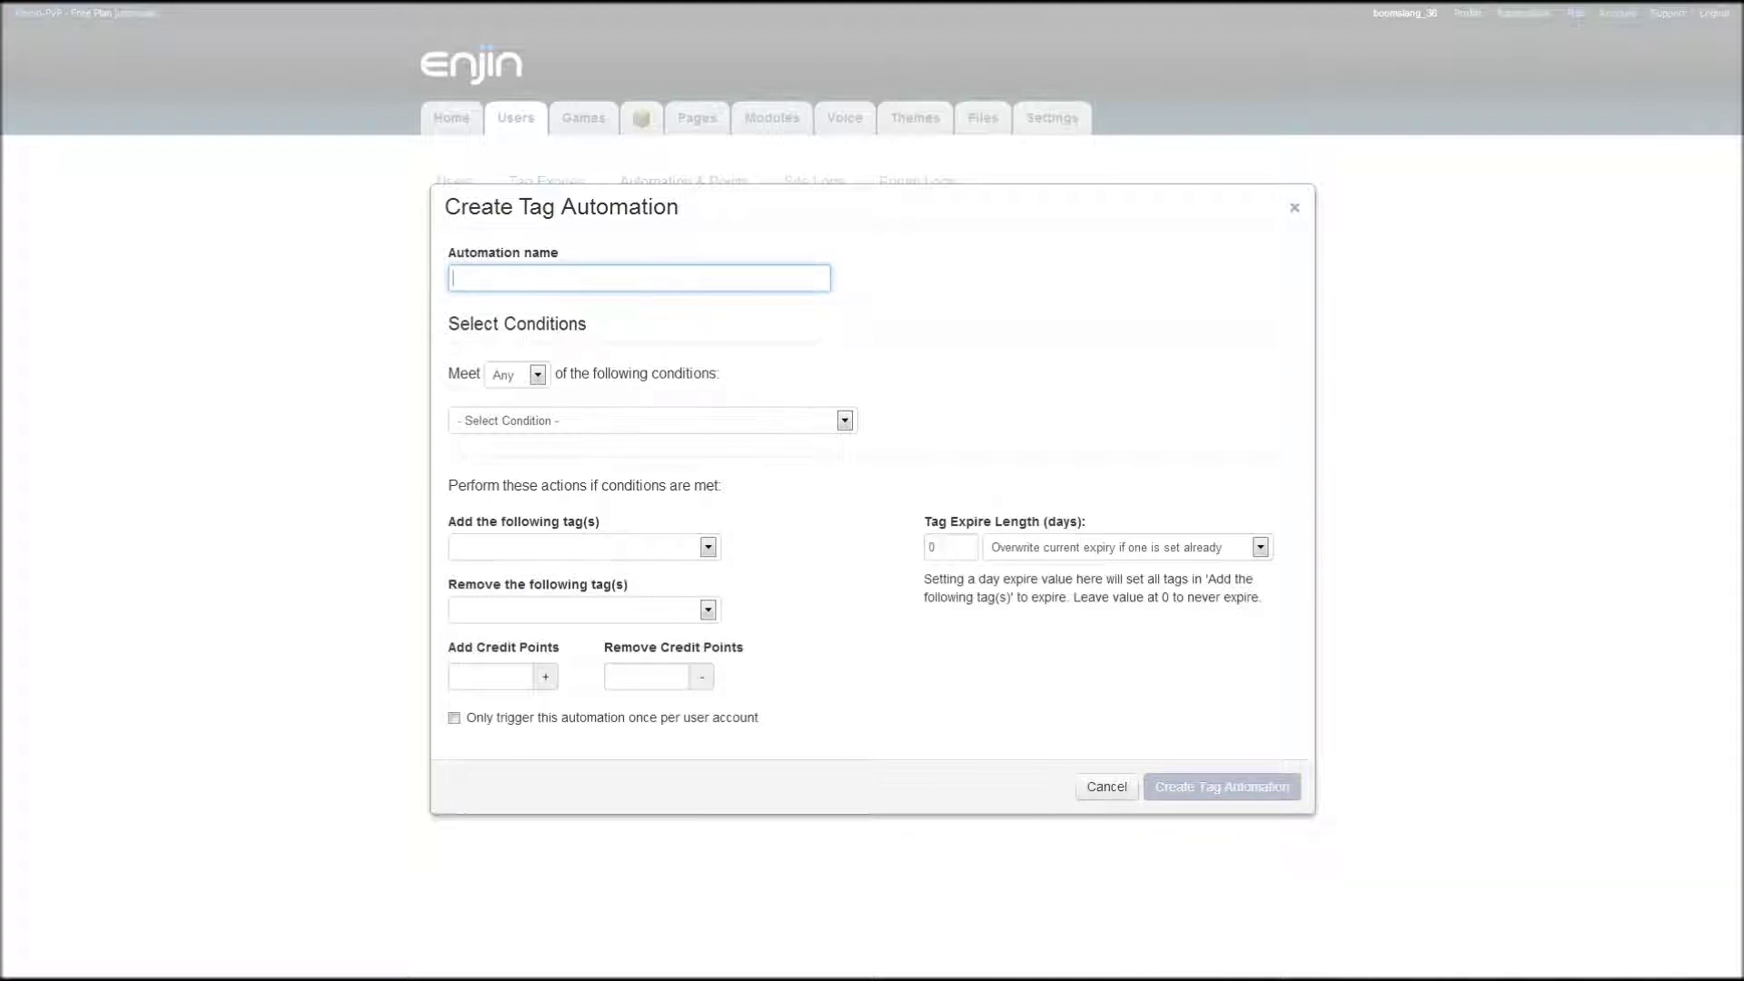
type("Trusted")
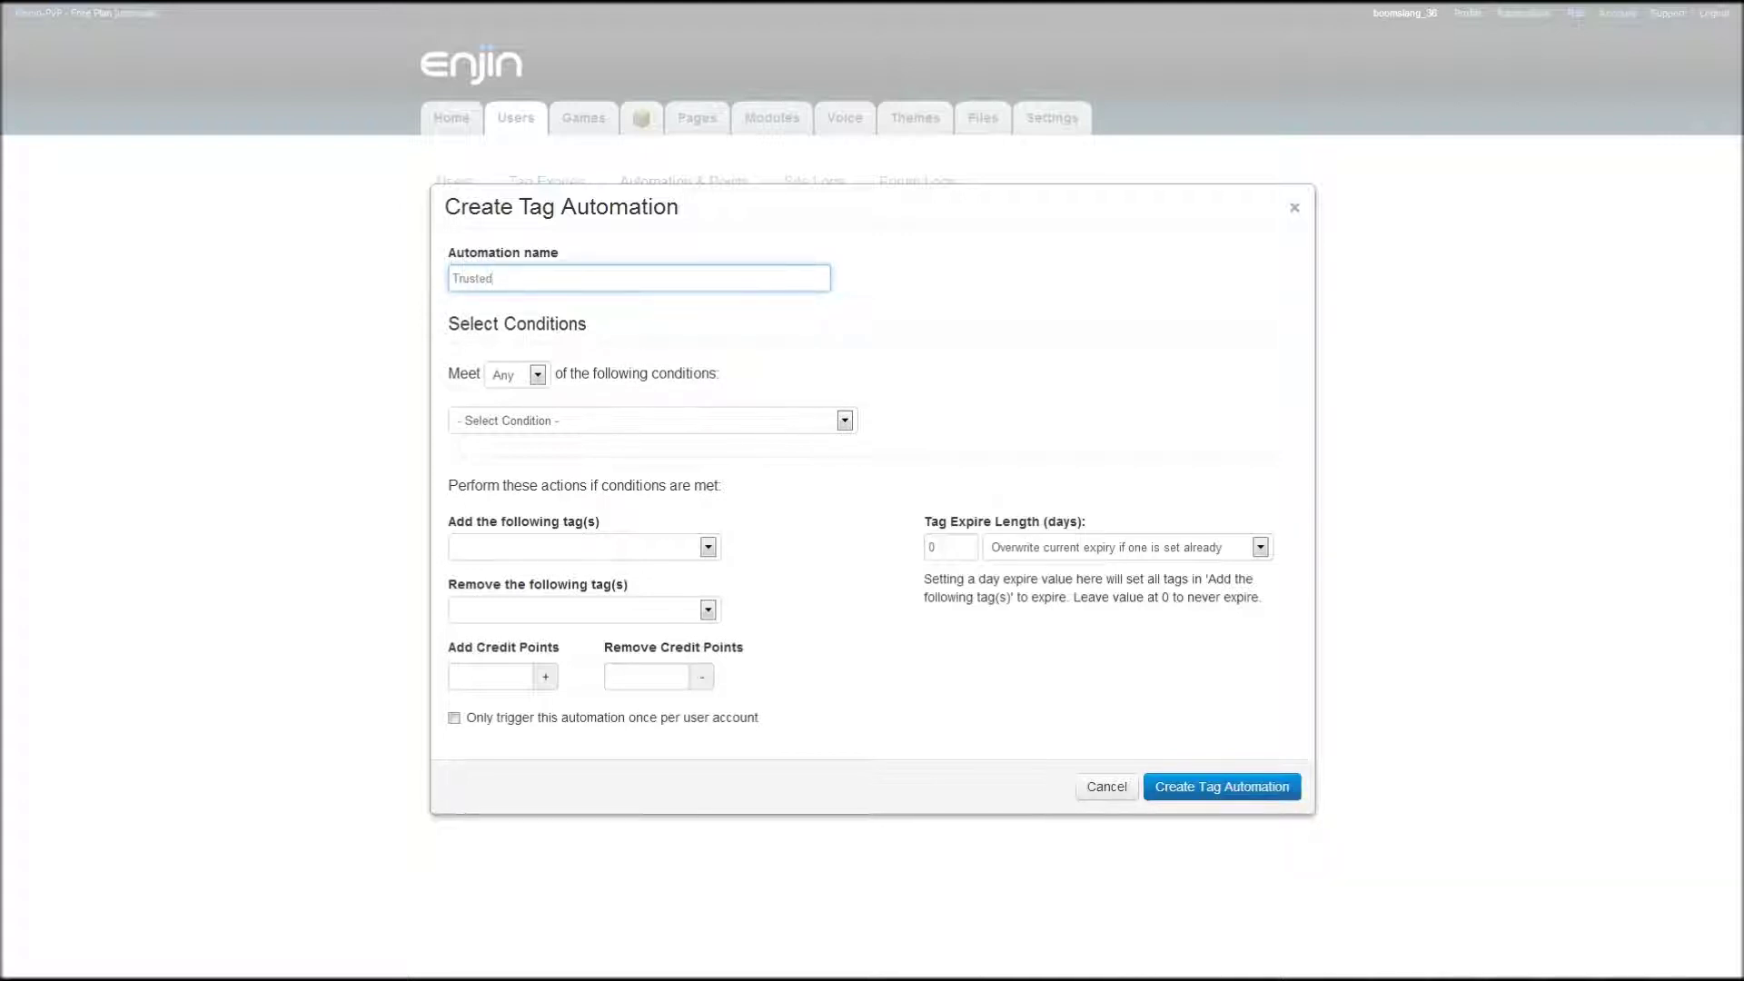
left_click(844, 420)
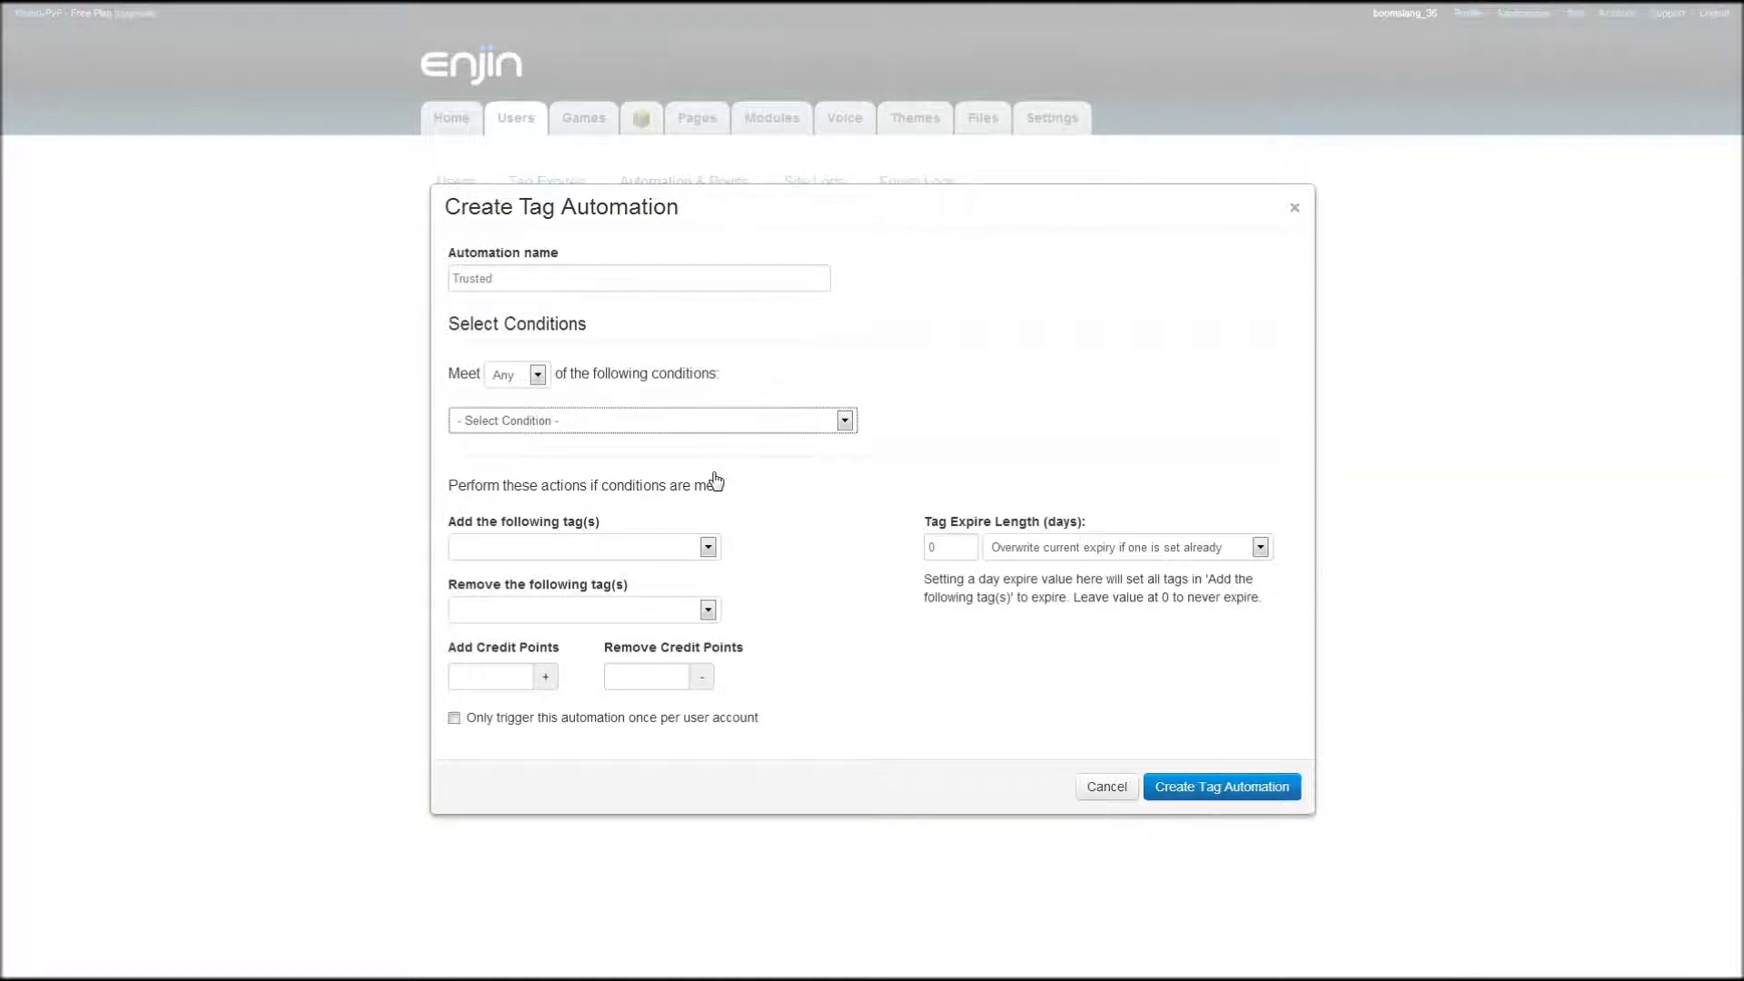
left_click(716, 481)
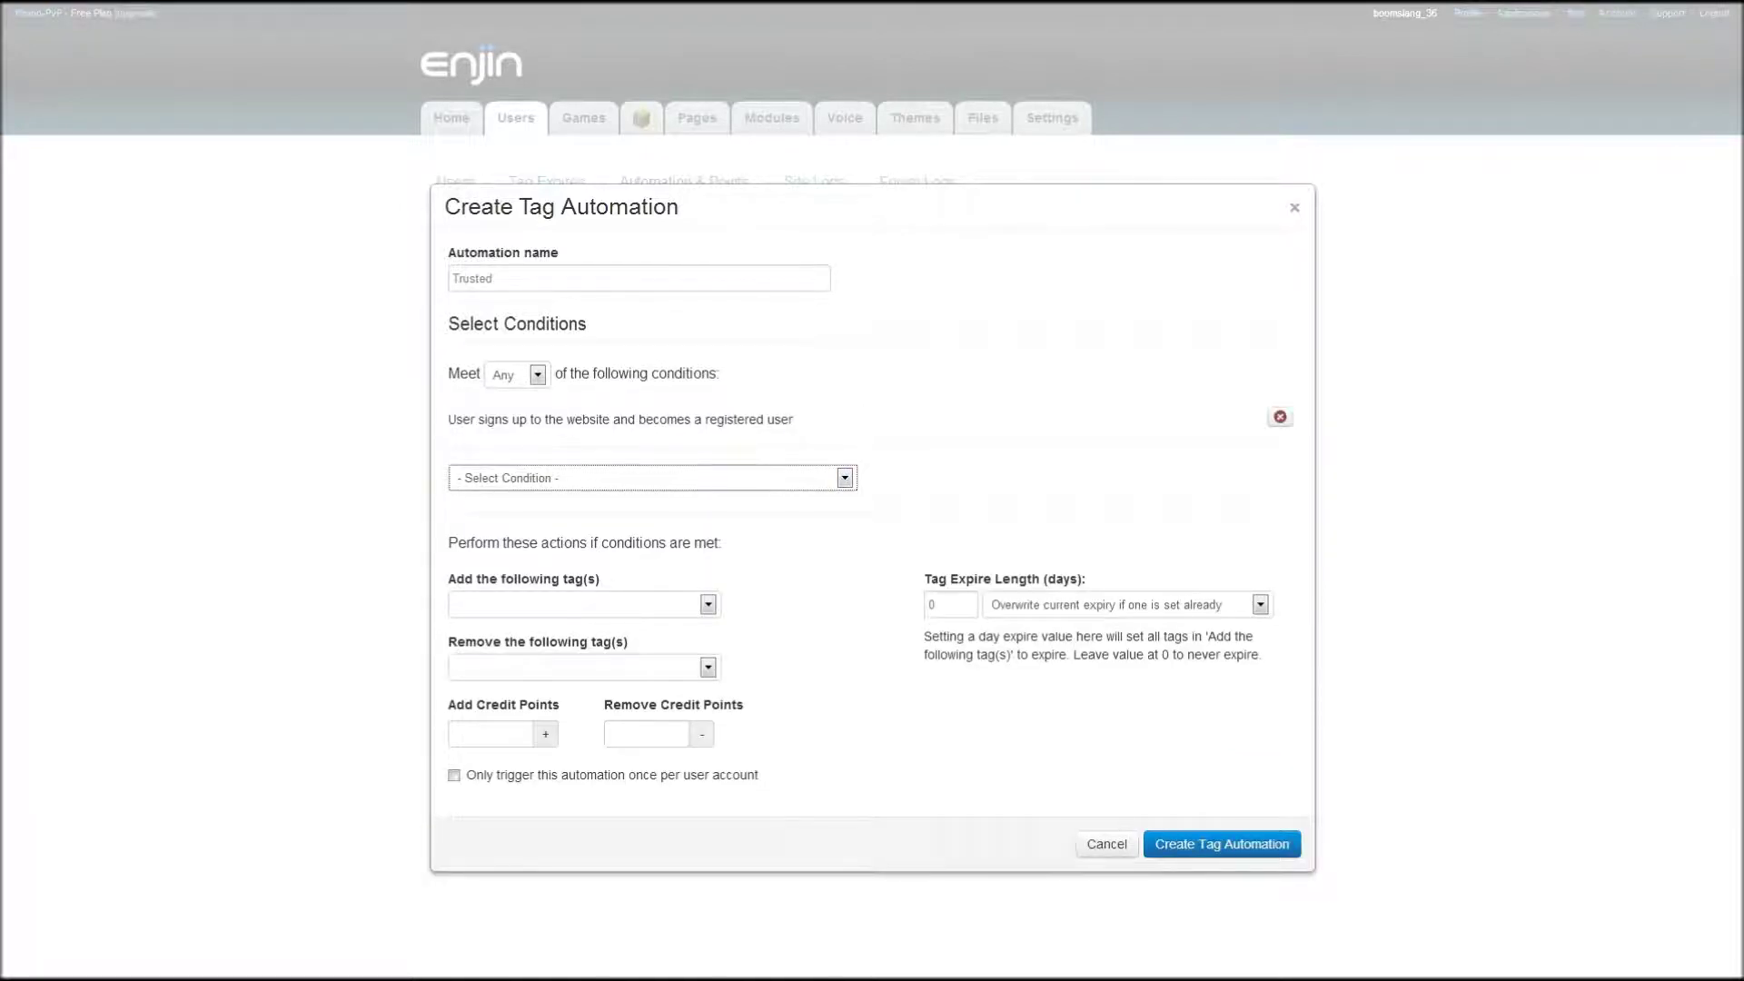
Add the Trusted tag to the automation and create it.
left_click(709, 605)
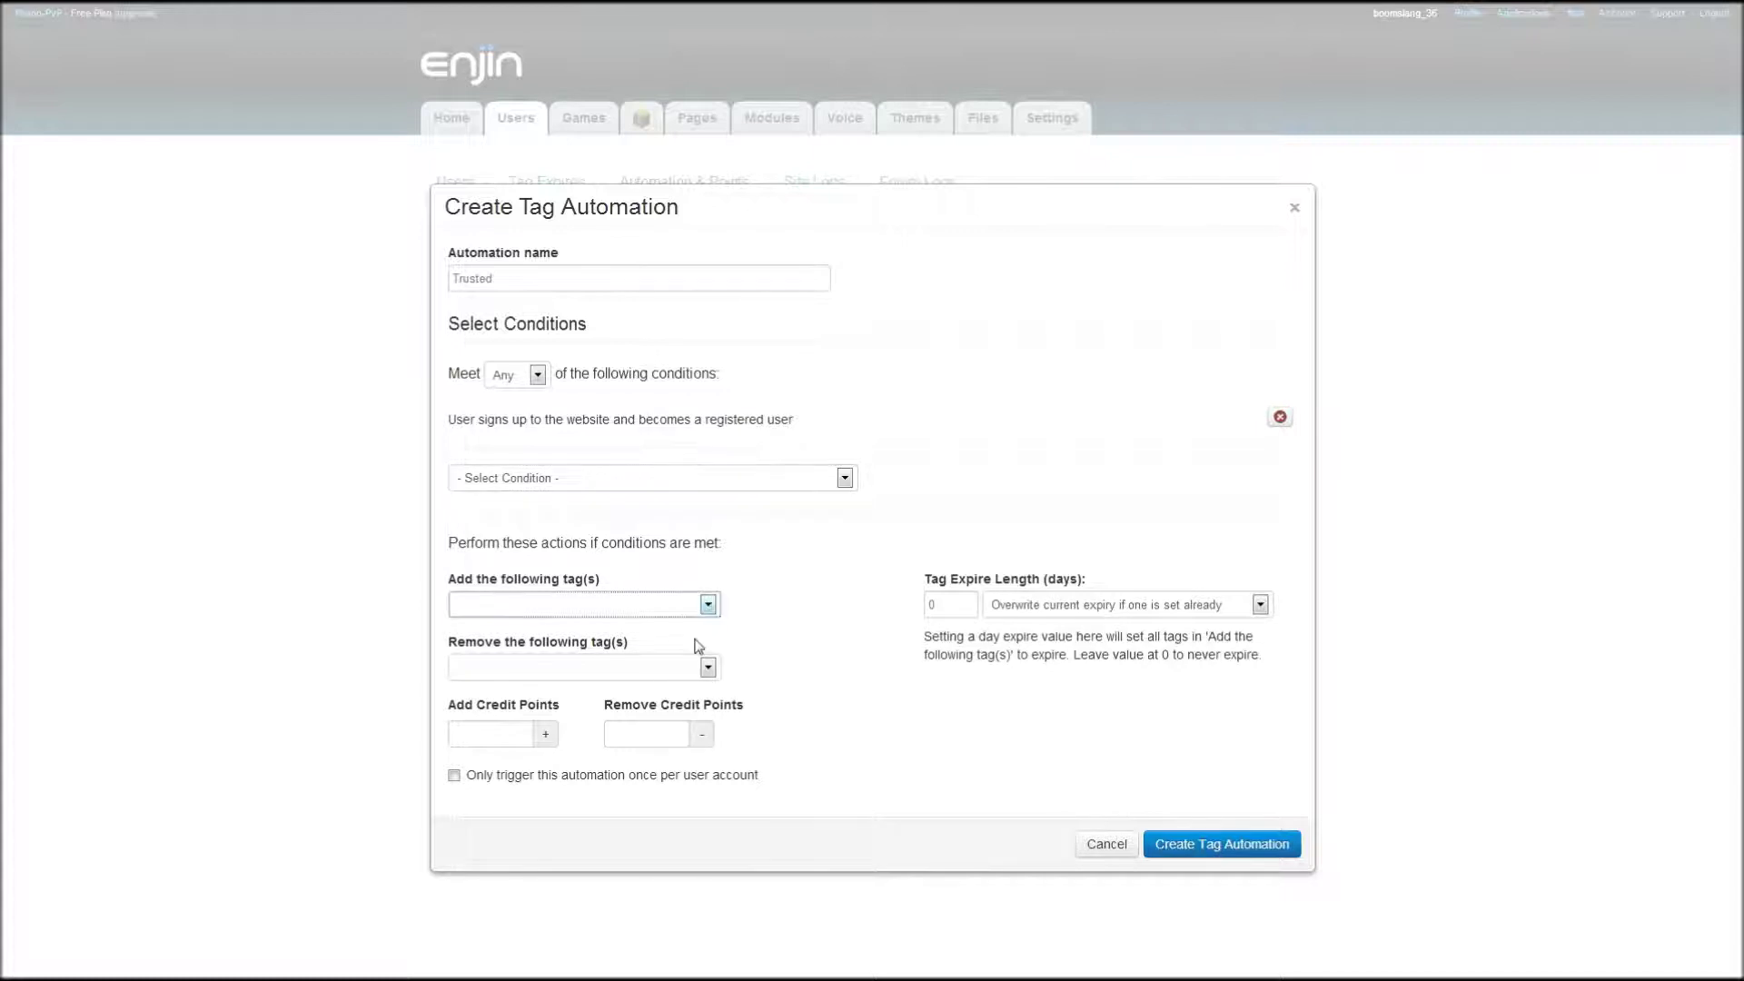
left_click(698, 646)
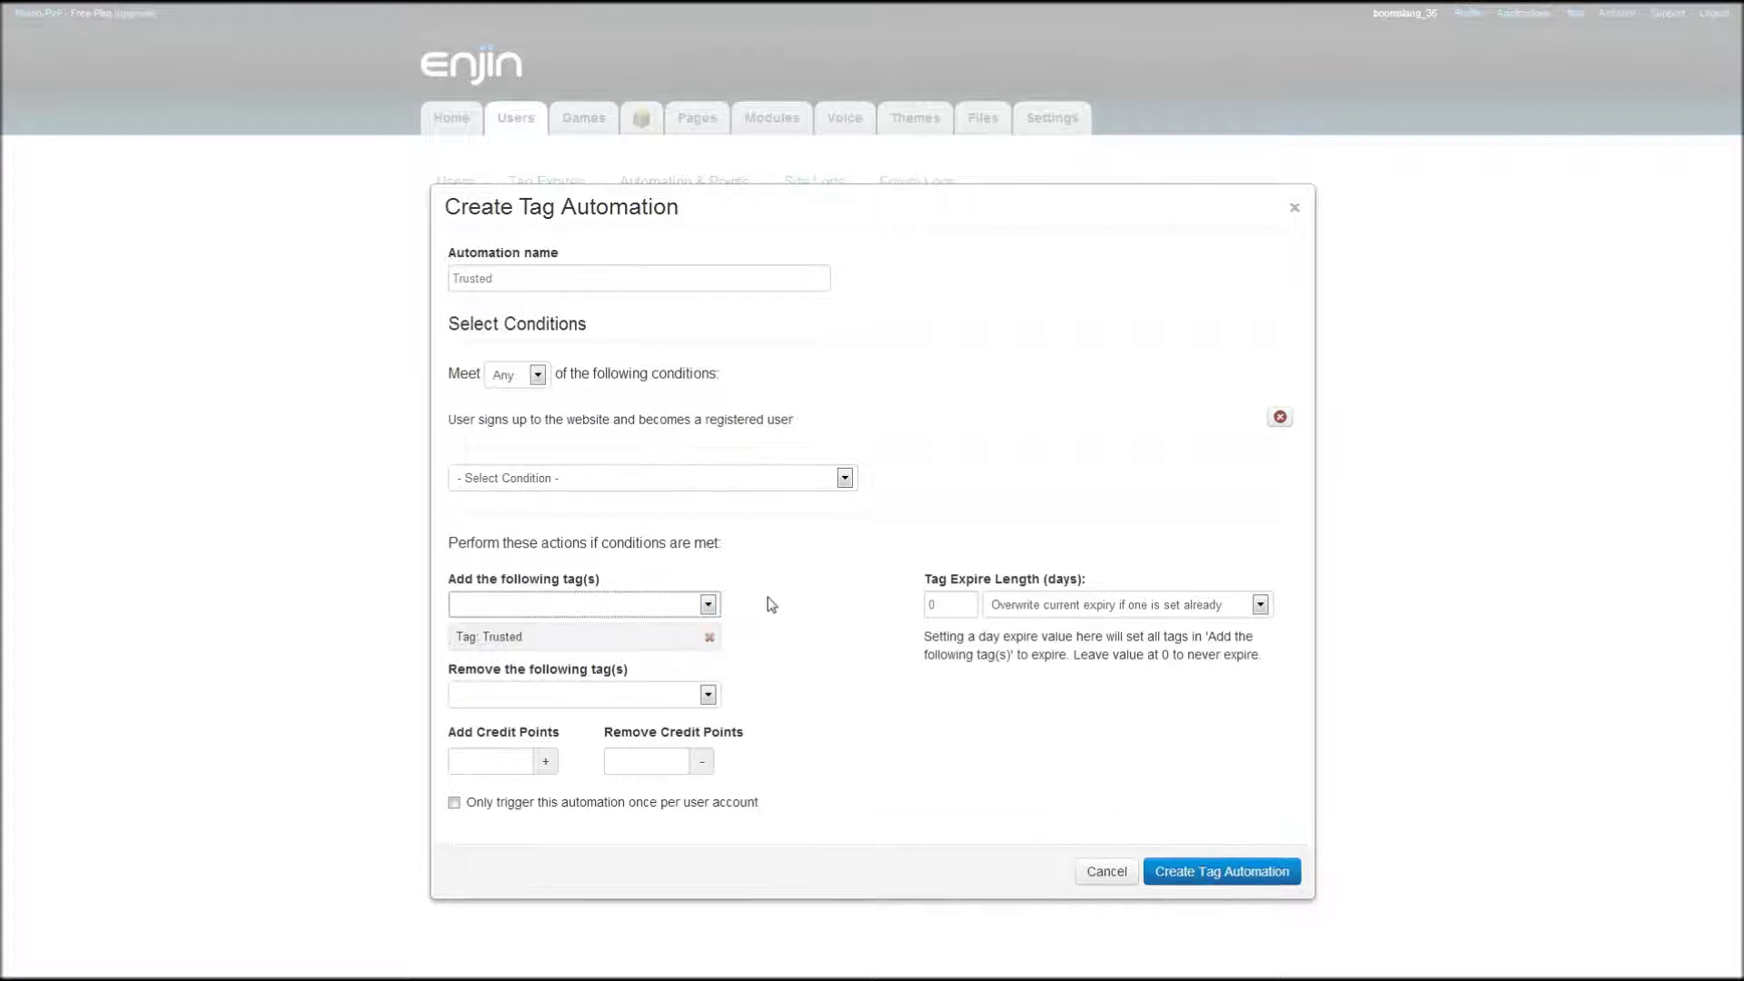
left_click(707, 697)
left_click(709, 697)
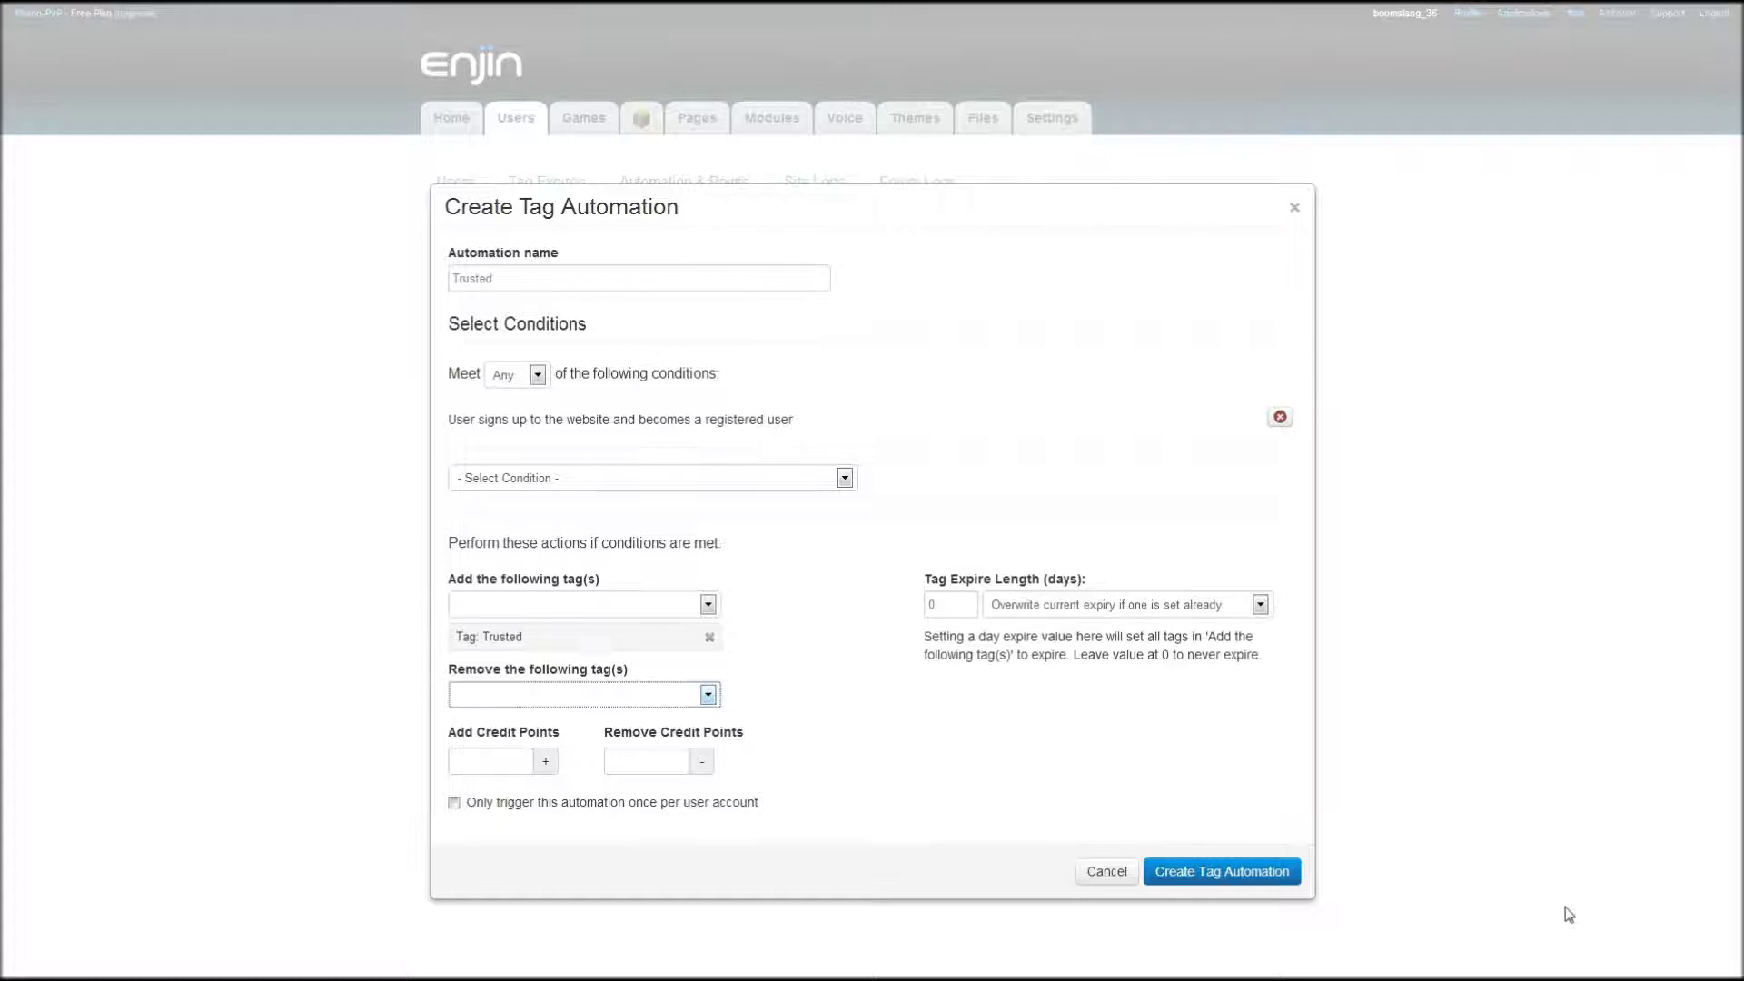
left_click(1196, 869)
left_click(1195, 869)
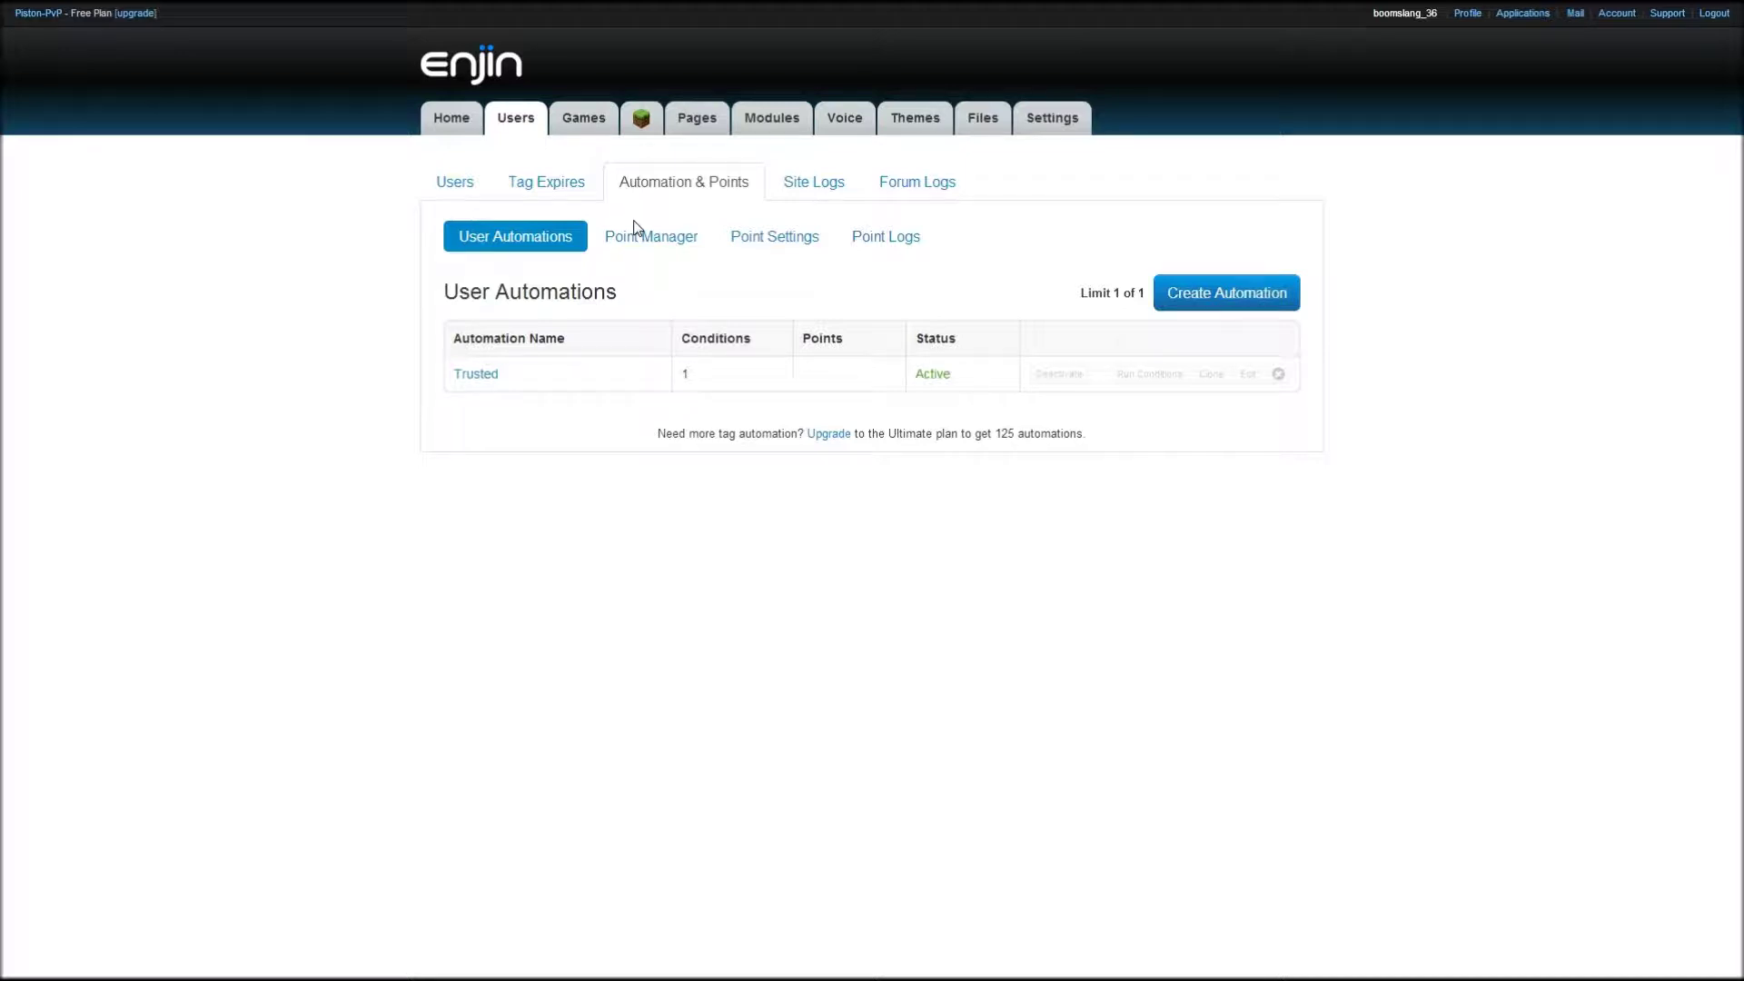
Go back to the All Users page via the Users sub-tab.
left_click(466, 182)
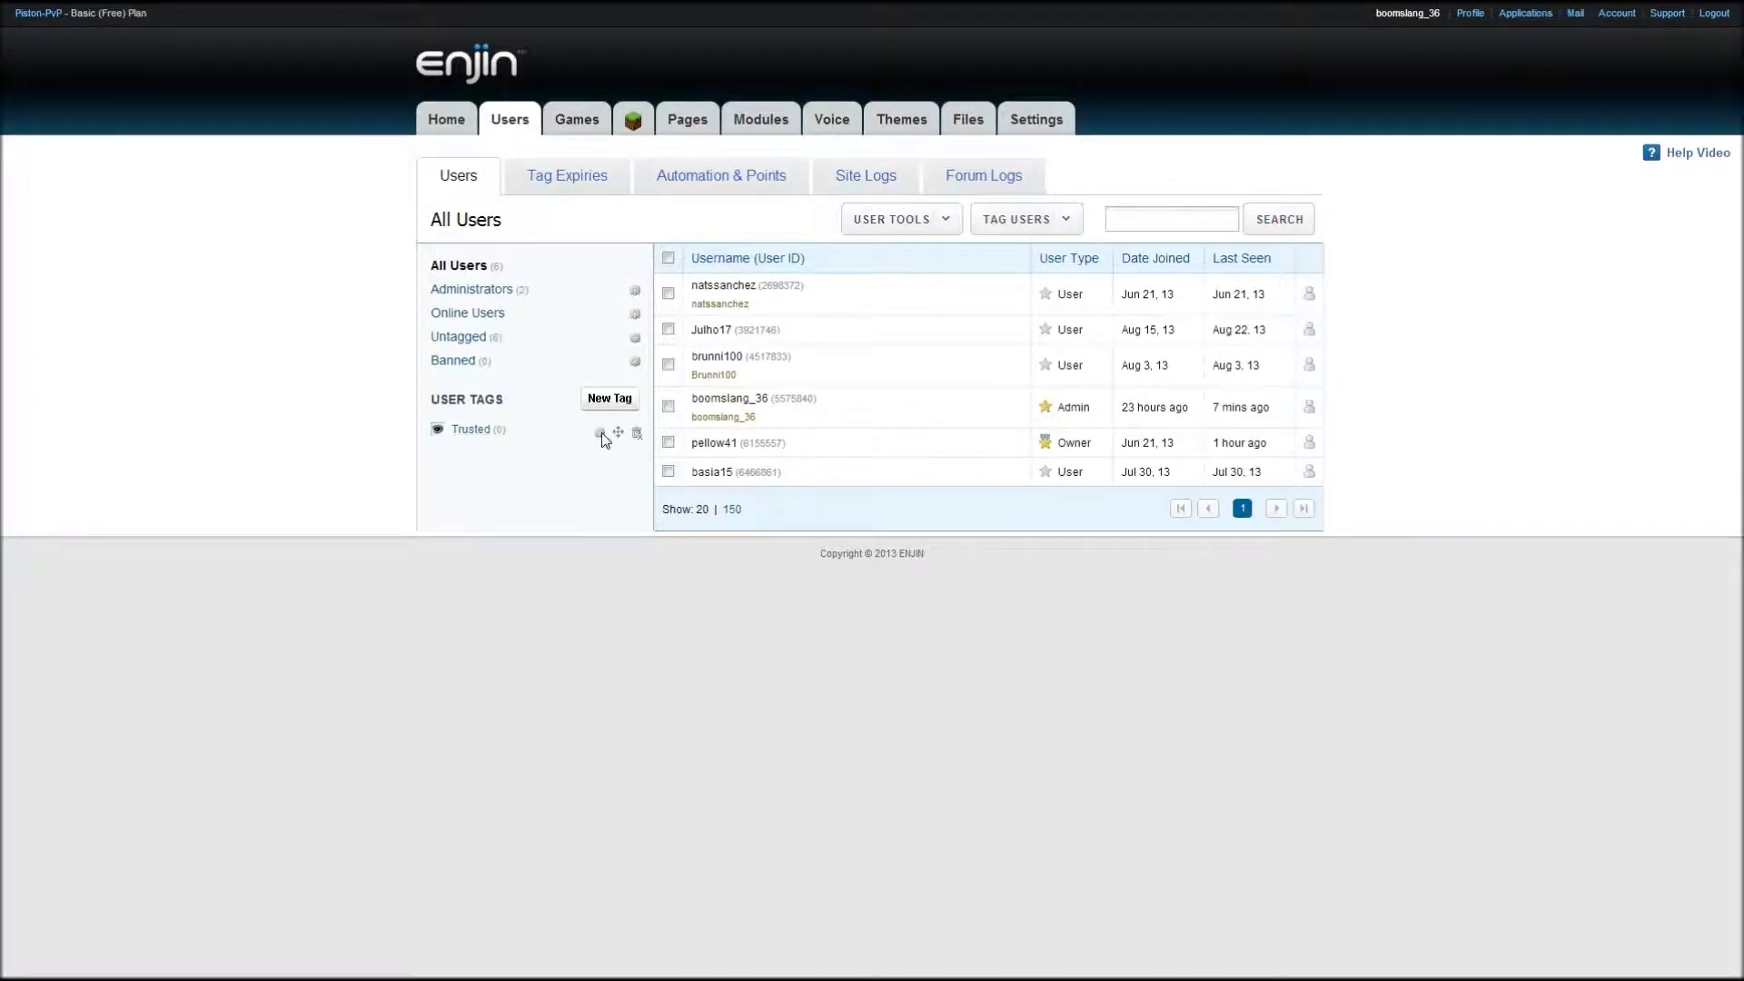
left_click(599, 433)
left_click(864, 210)
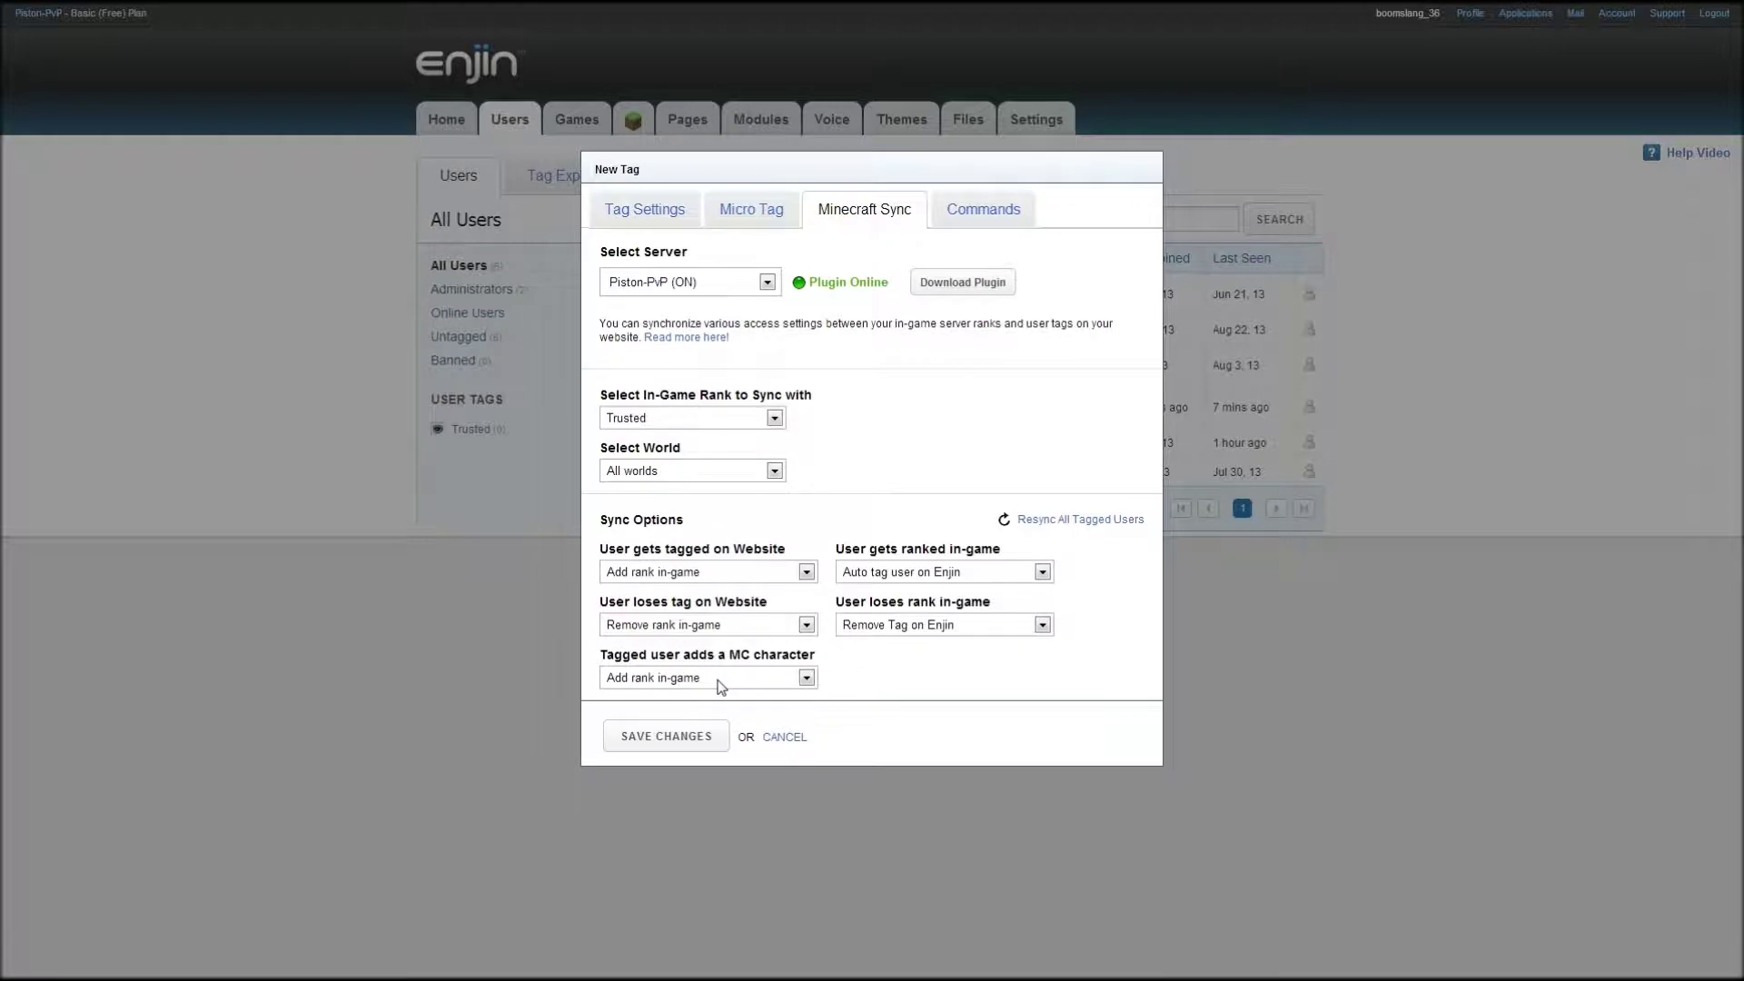
left_click(784, 737)
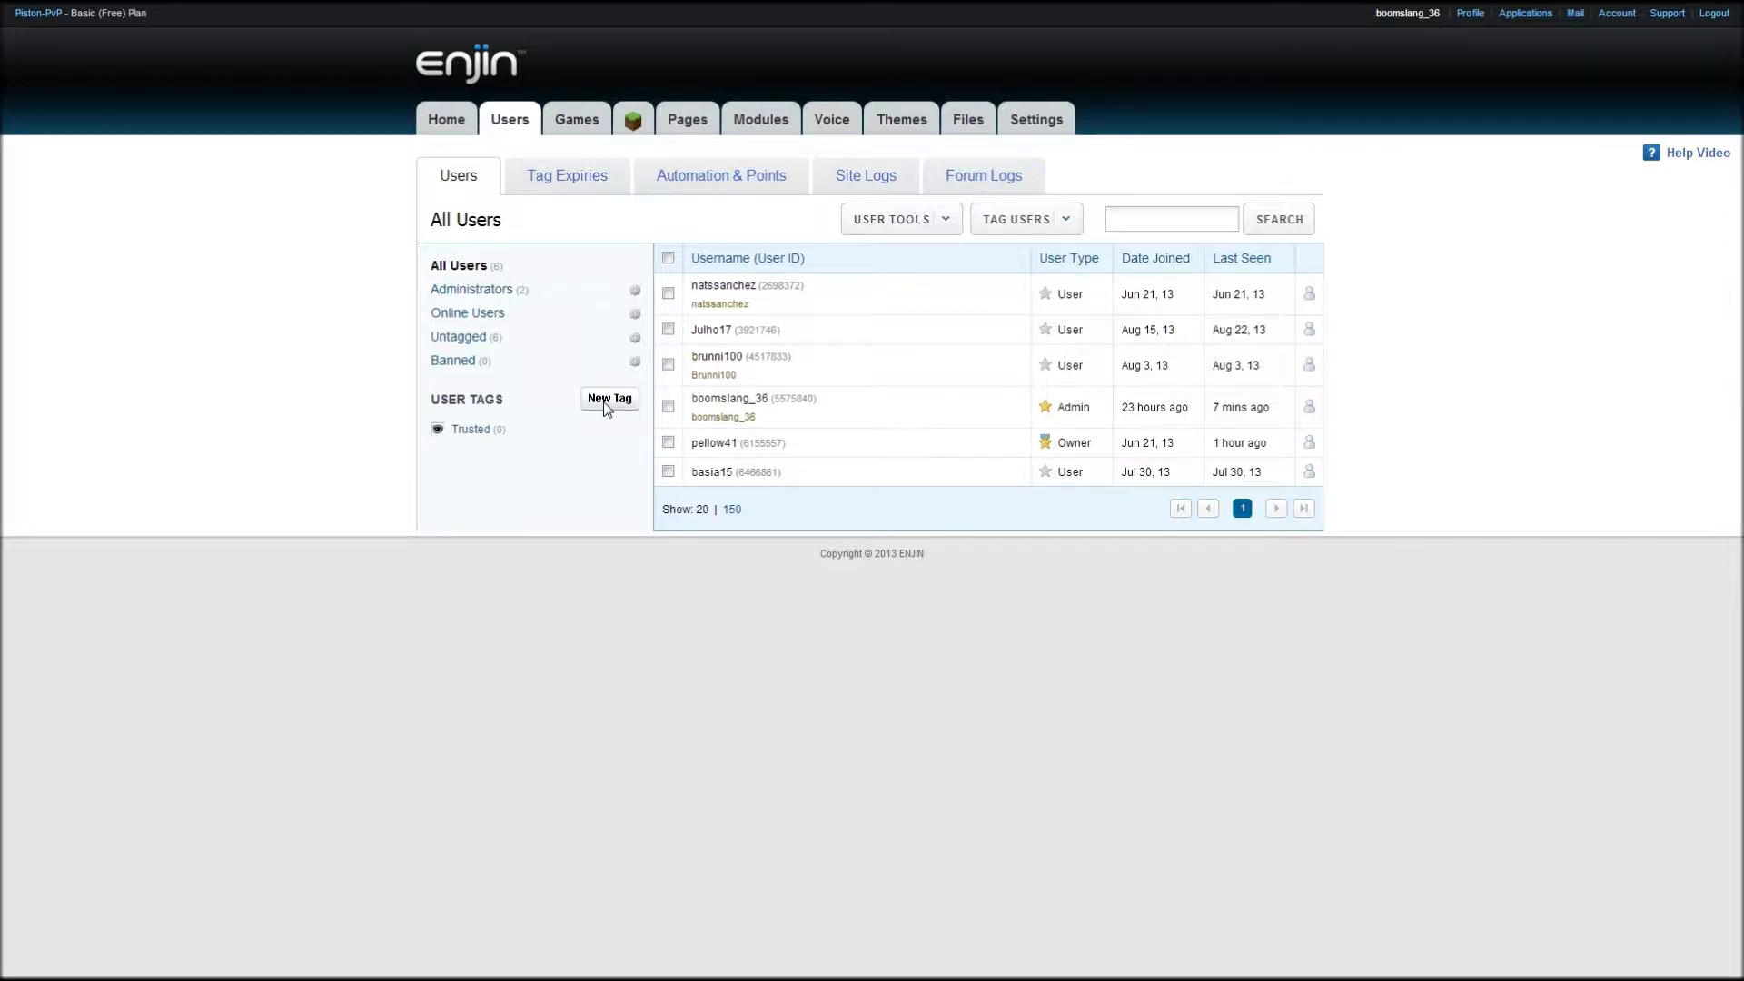
left_click(606, 402)
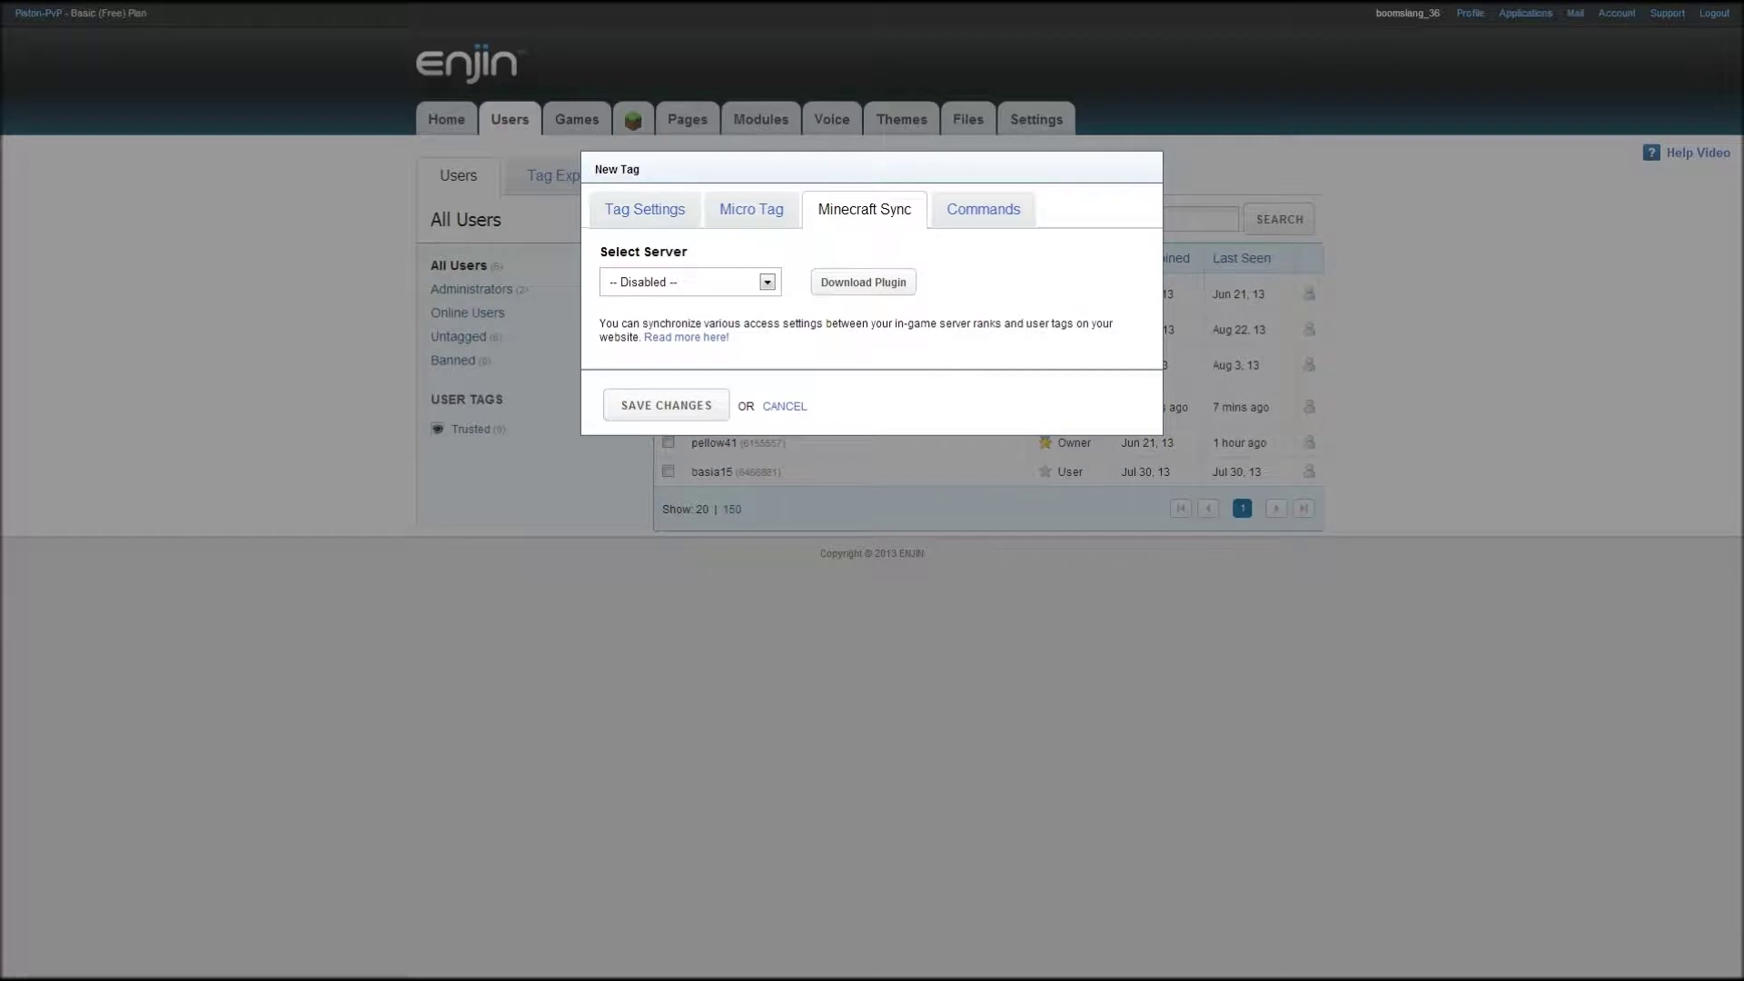
Sync the new tag to the Moderator in-game rank on Piston-PvP.
left_click(652, 216)
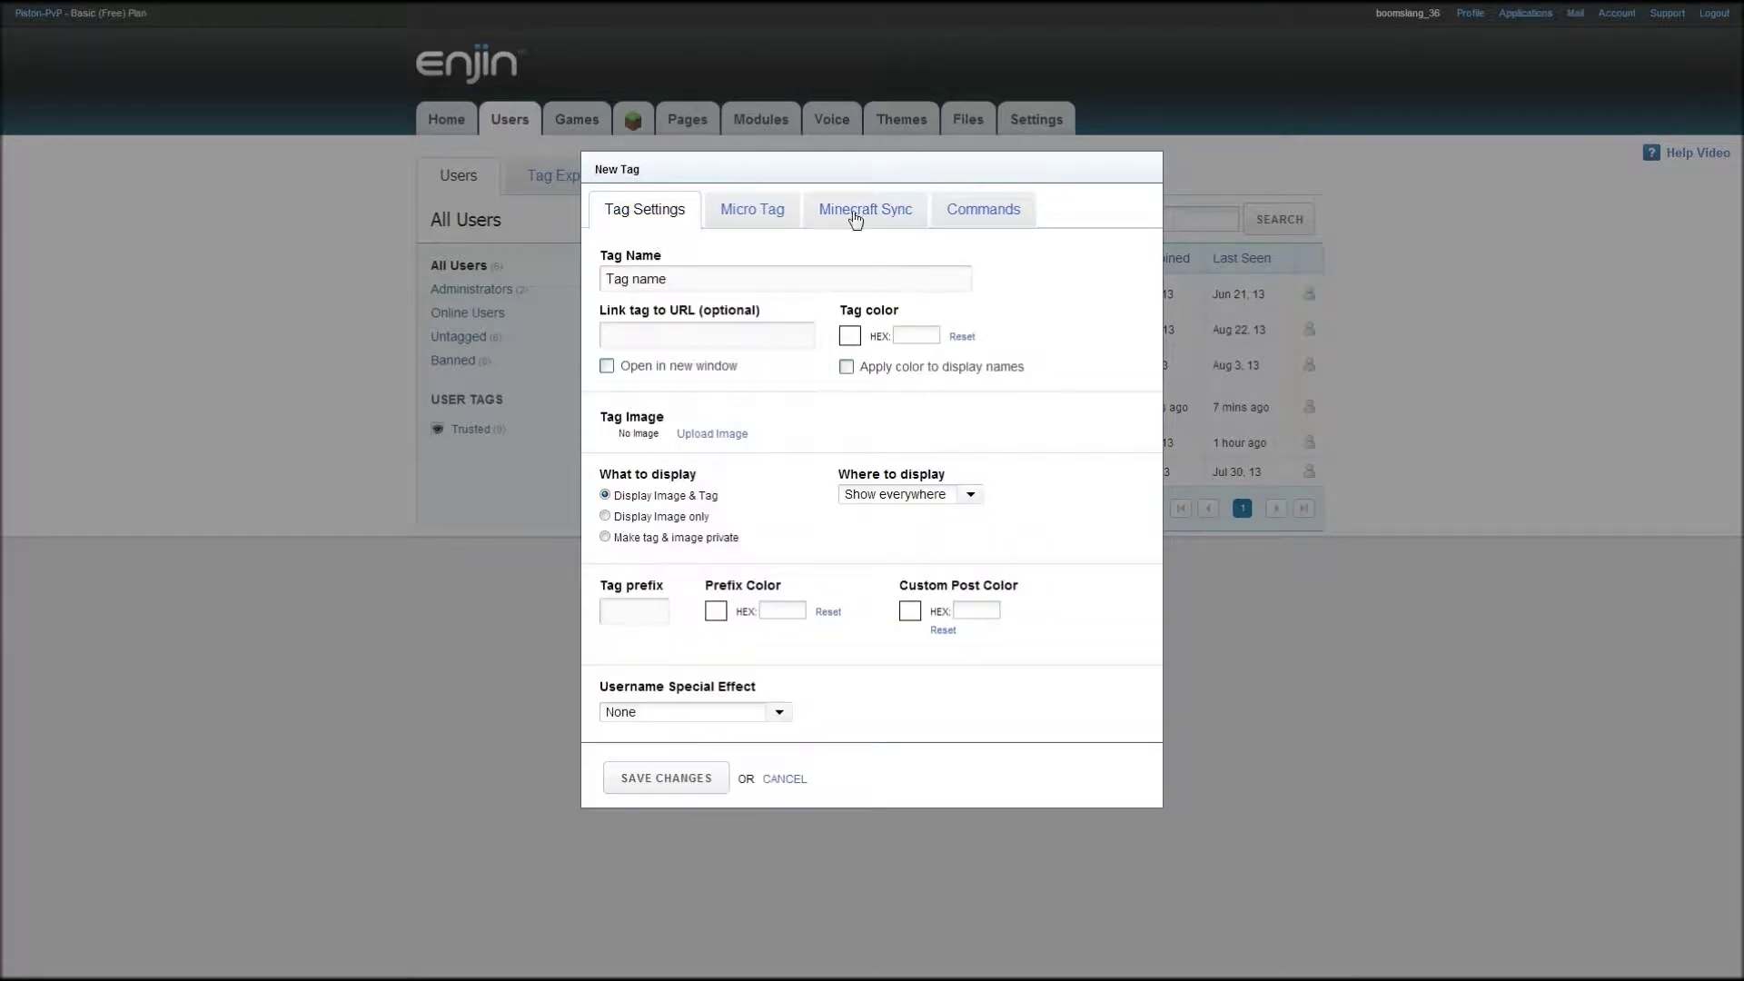
left_click(886, 216)
left_click(768, 284)
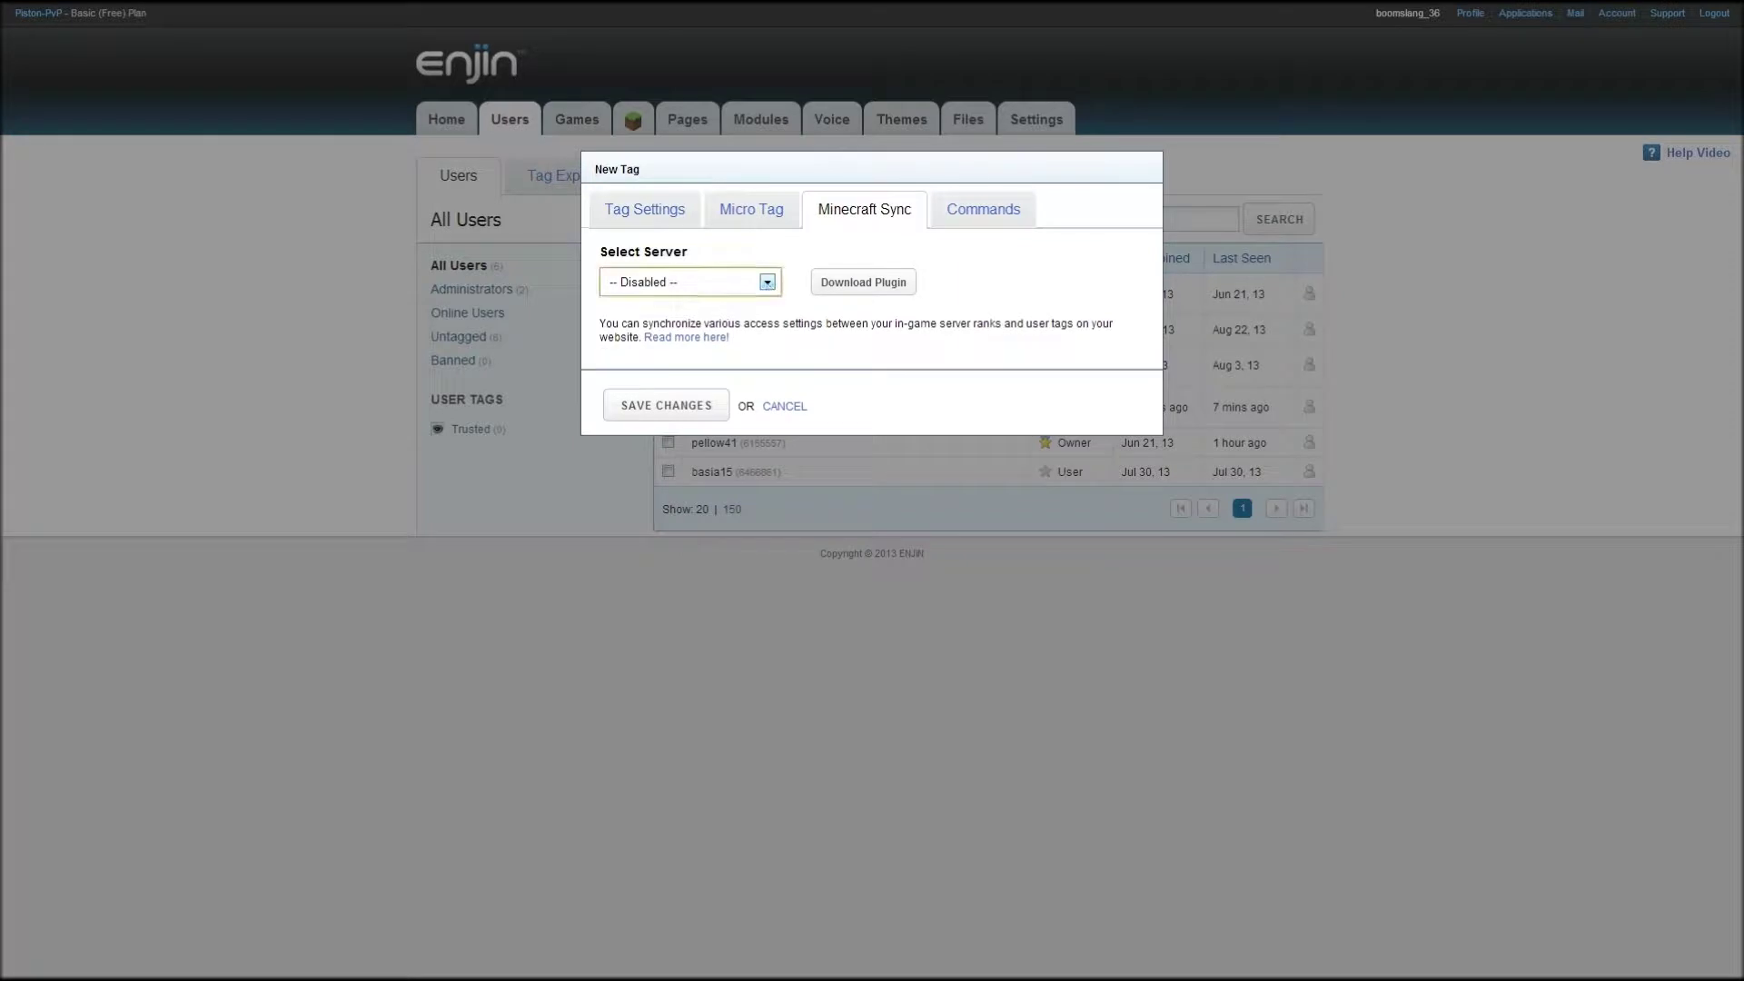
left_click(691, 312)
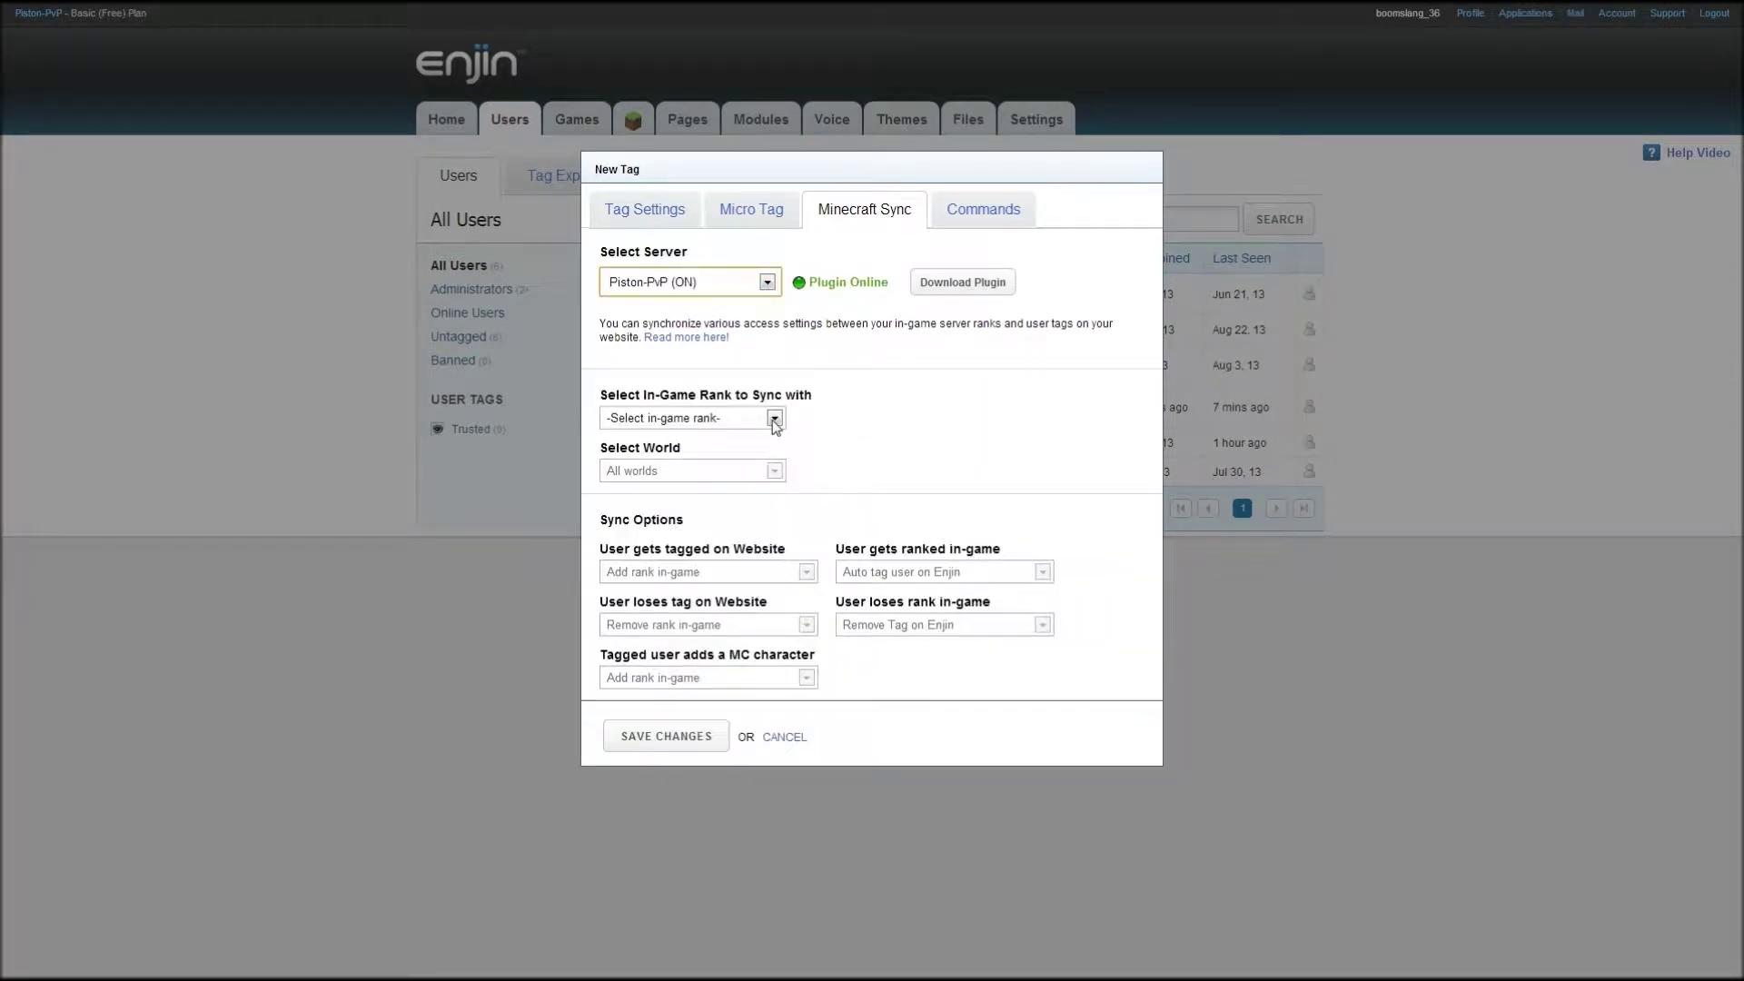
left_click(774, 420)
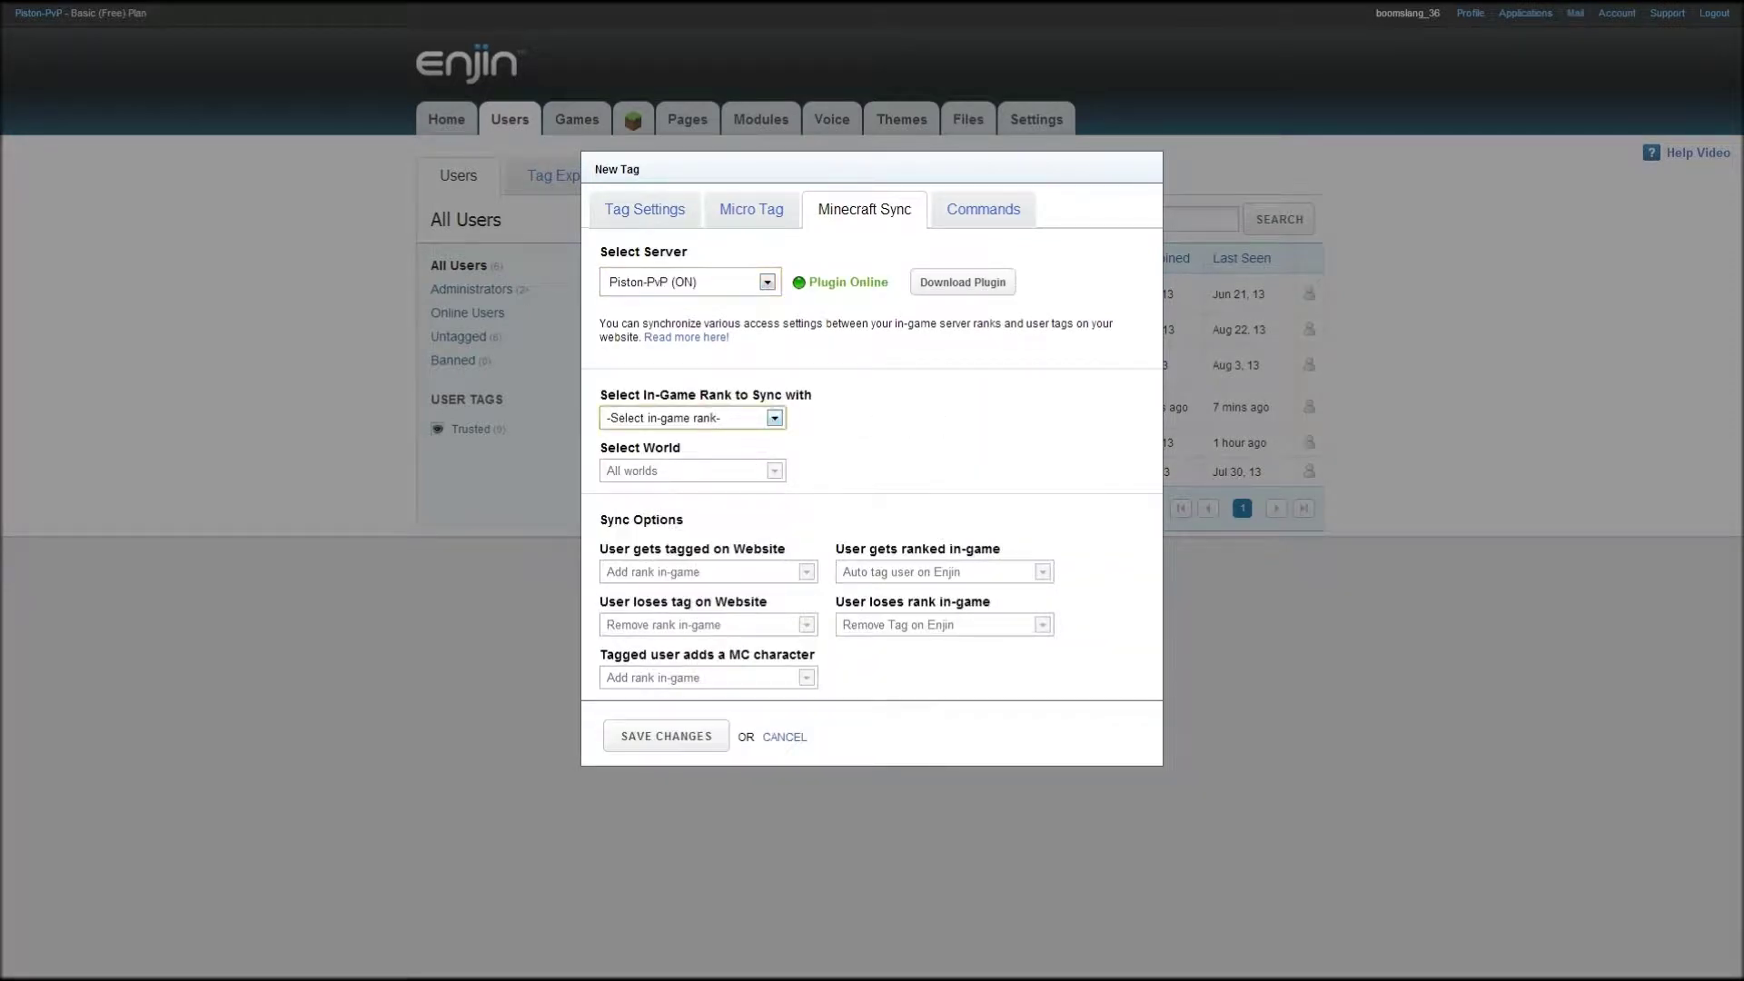
left_click(726, 446)
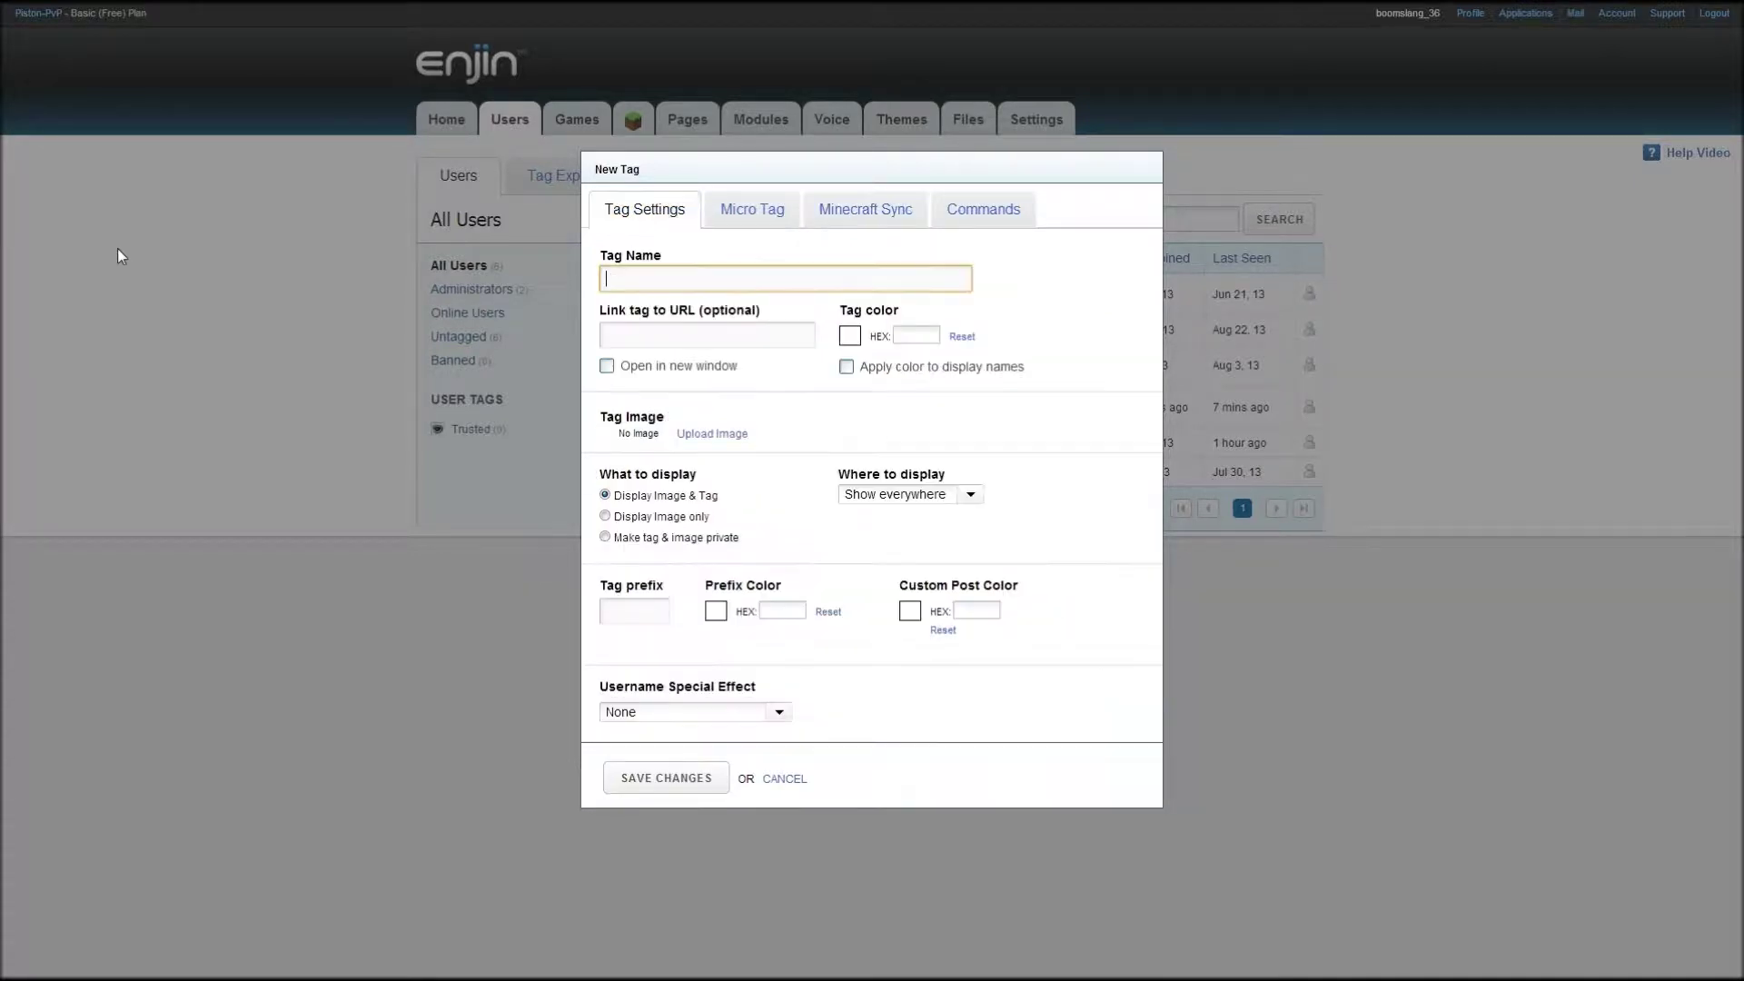
Name the tag Moderator and give it the prefix Mod.
type("Modert")
type("tor")
left_click(634, 611)
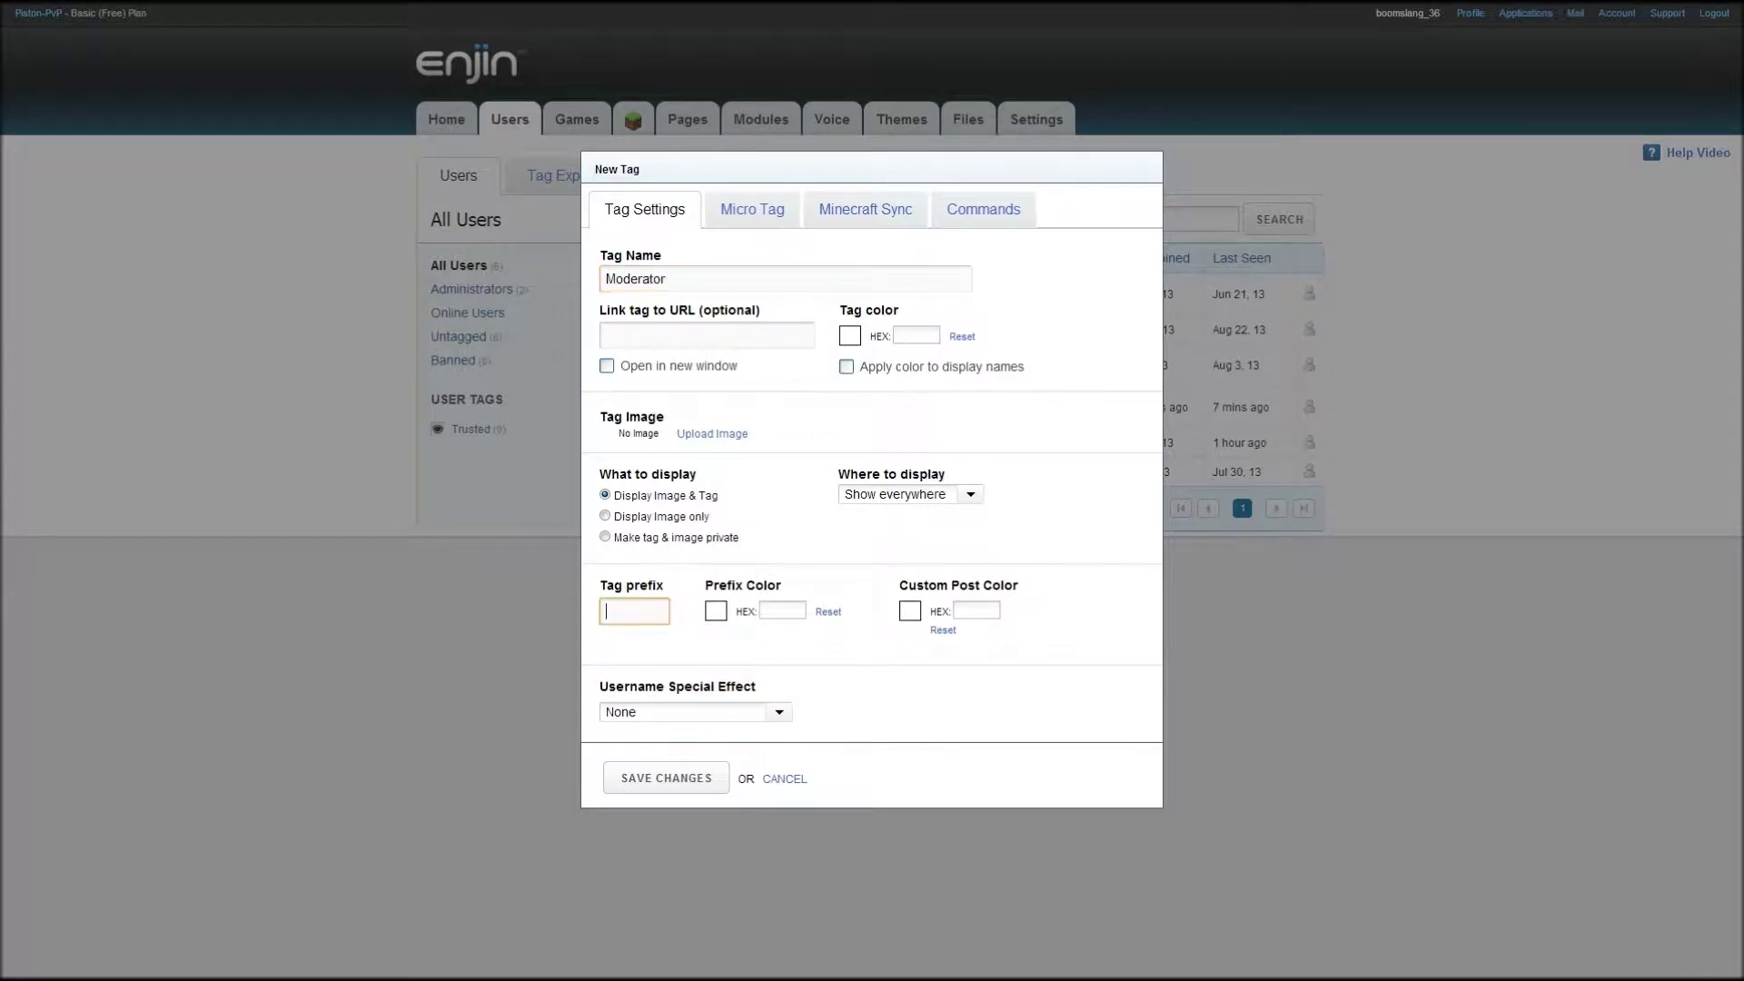
type("Nod")
key("BackSpace")
key("BackSpace")
key("BackSpace")
type("Mod")
Colour the Mod prefix yellow fadd1e and save the Moderator tag.
left_click(715, 612)
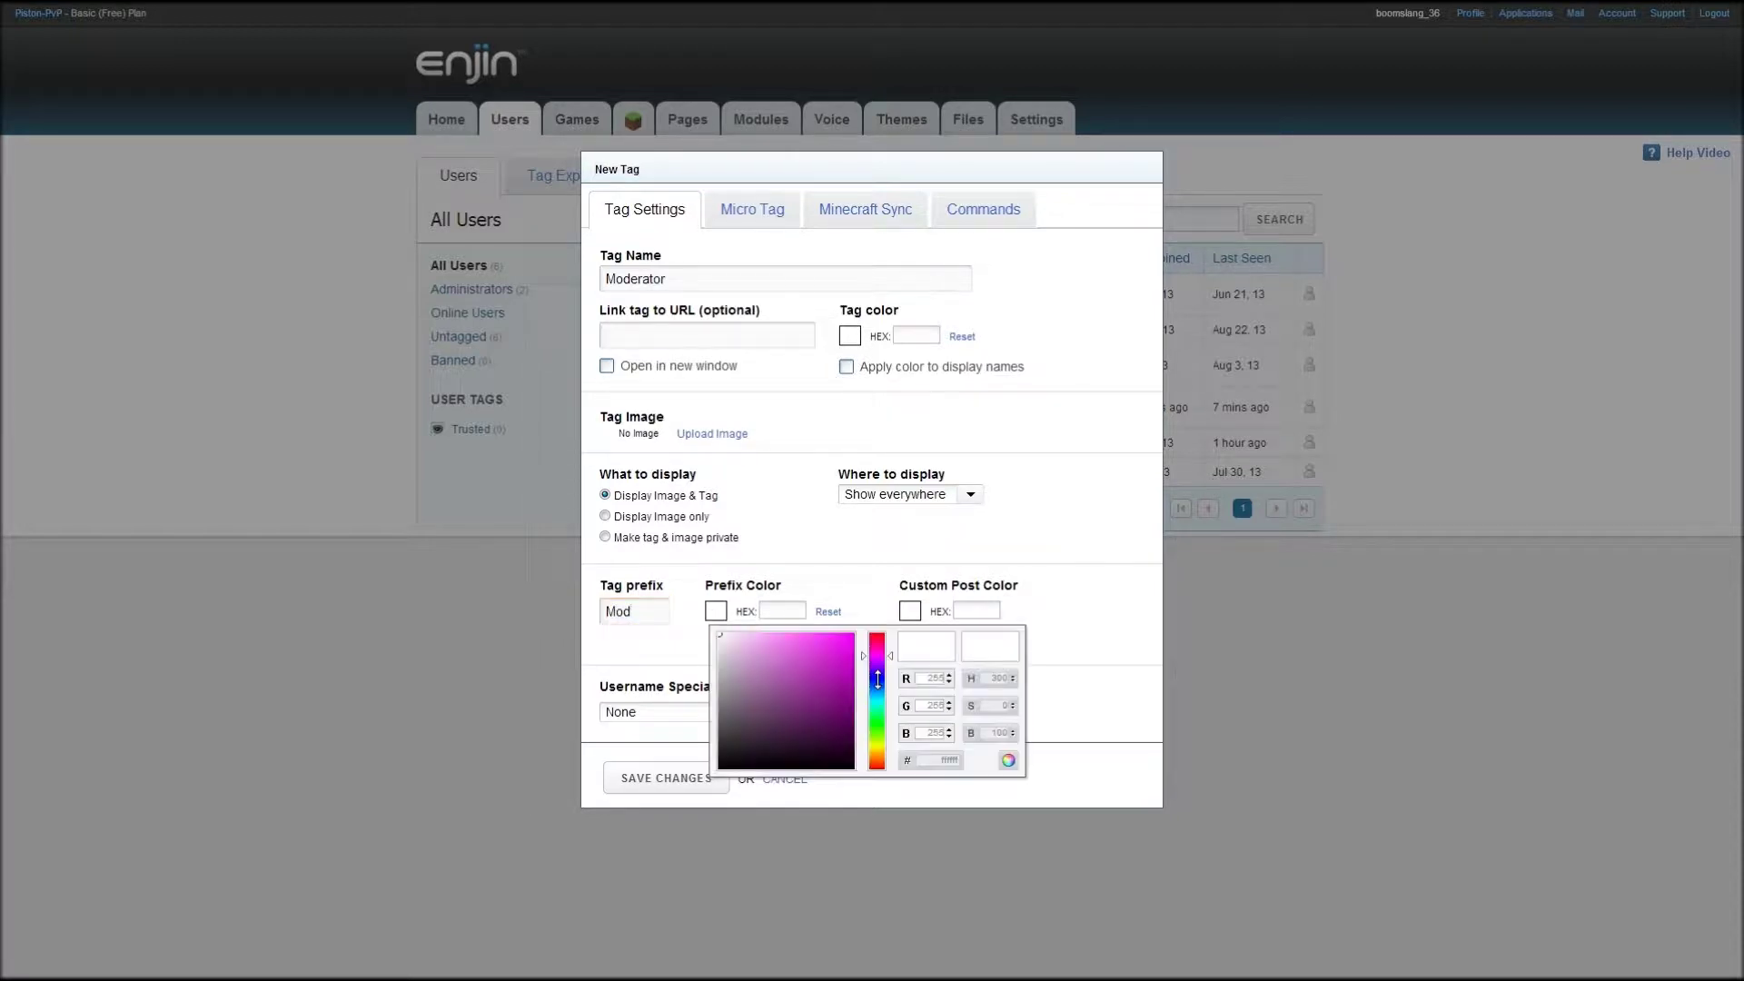
left_click(877, 680)
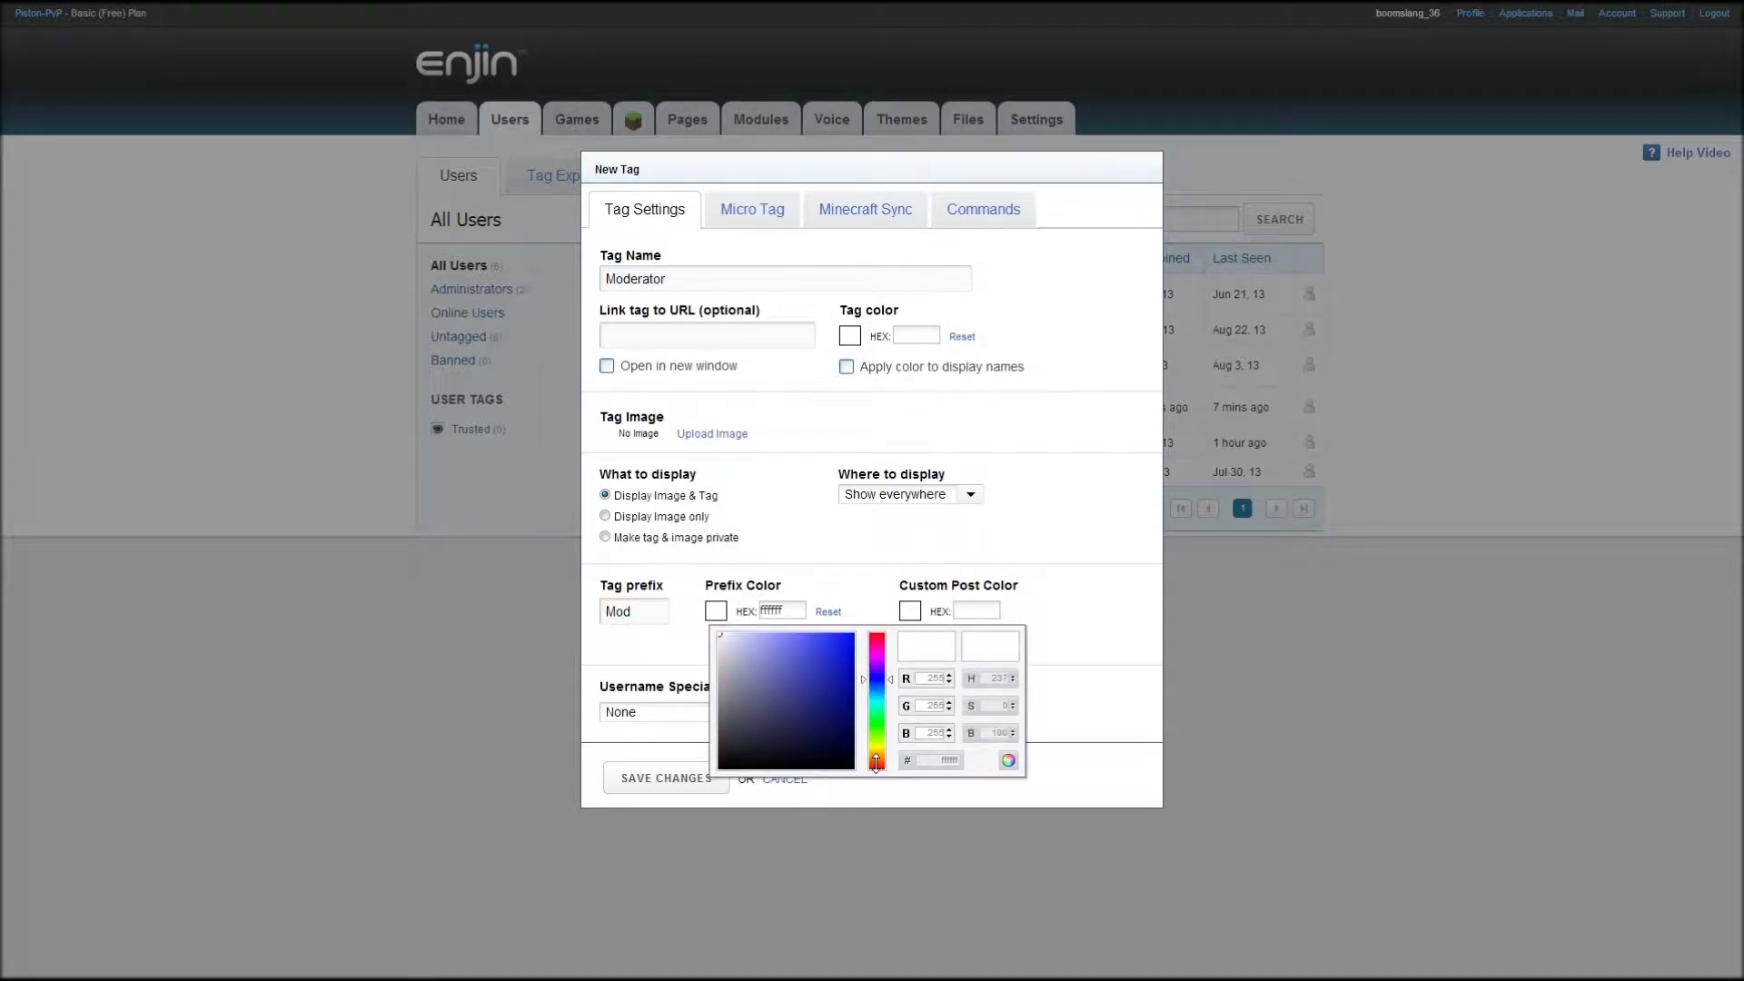
left_click_drag(876, 762, 877, 749)
left_click(838, 636)
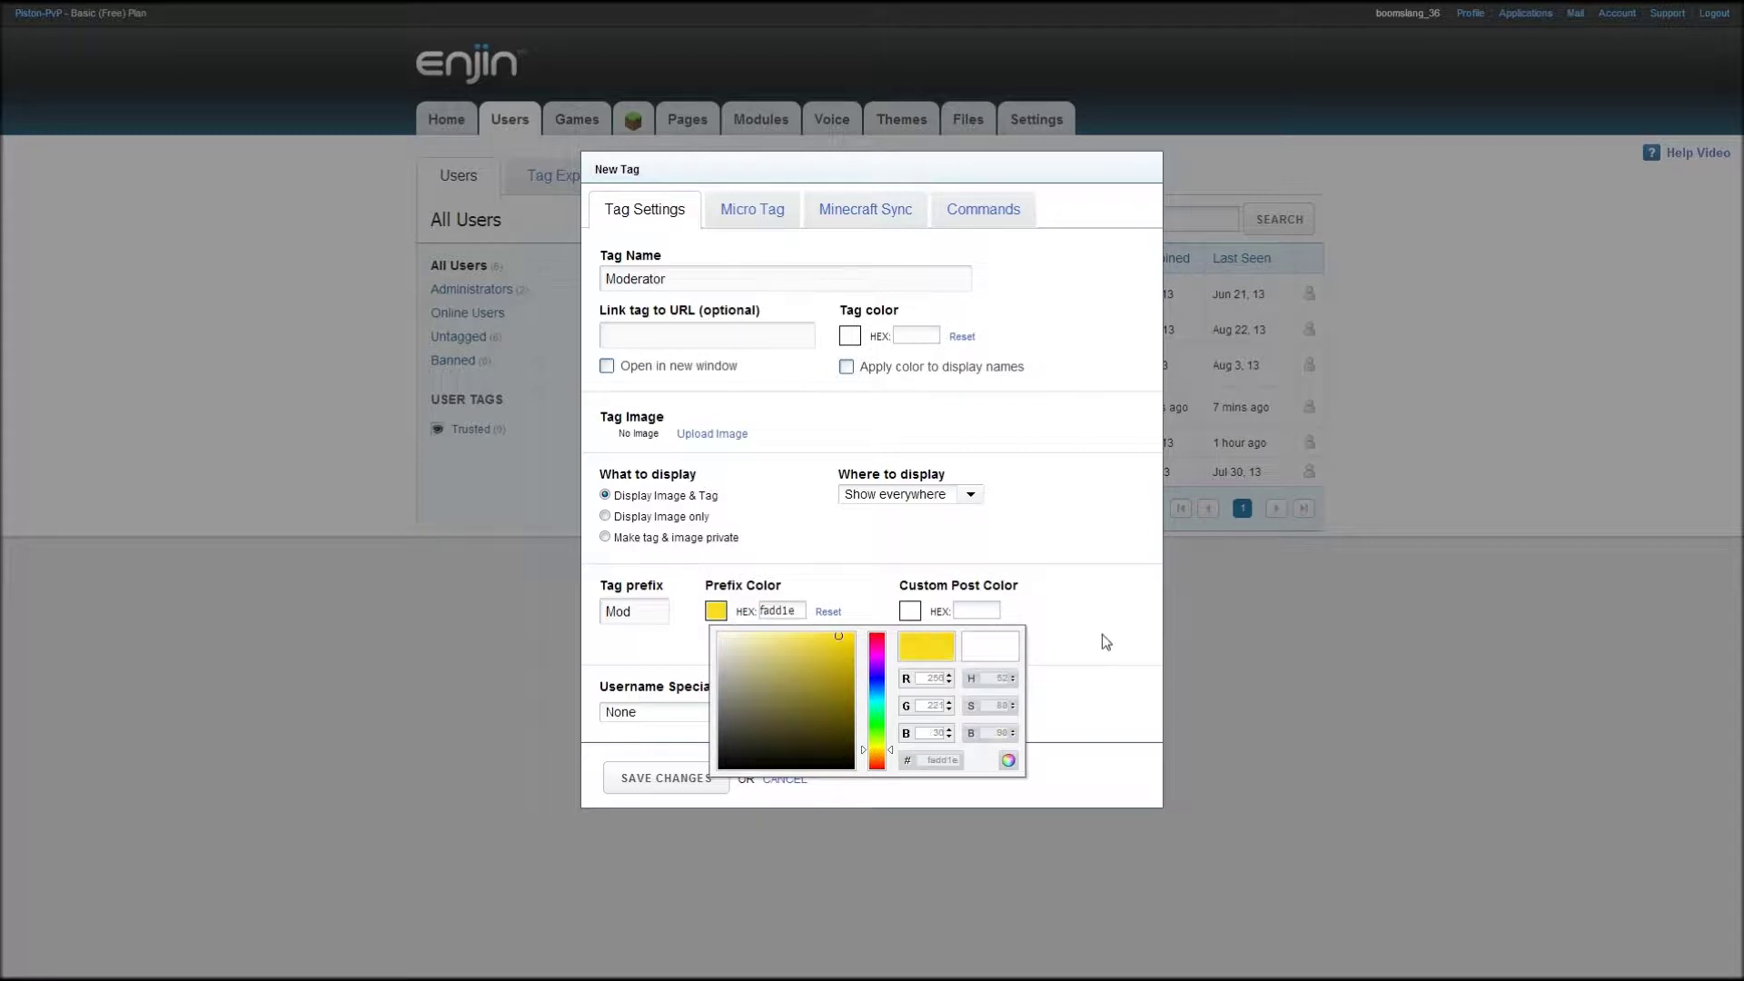
left_click(1102, 634)
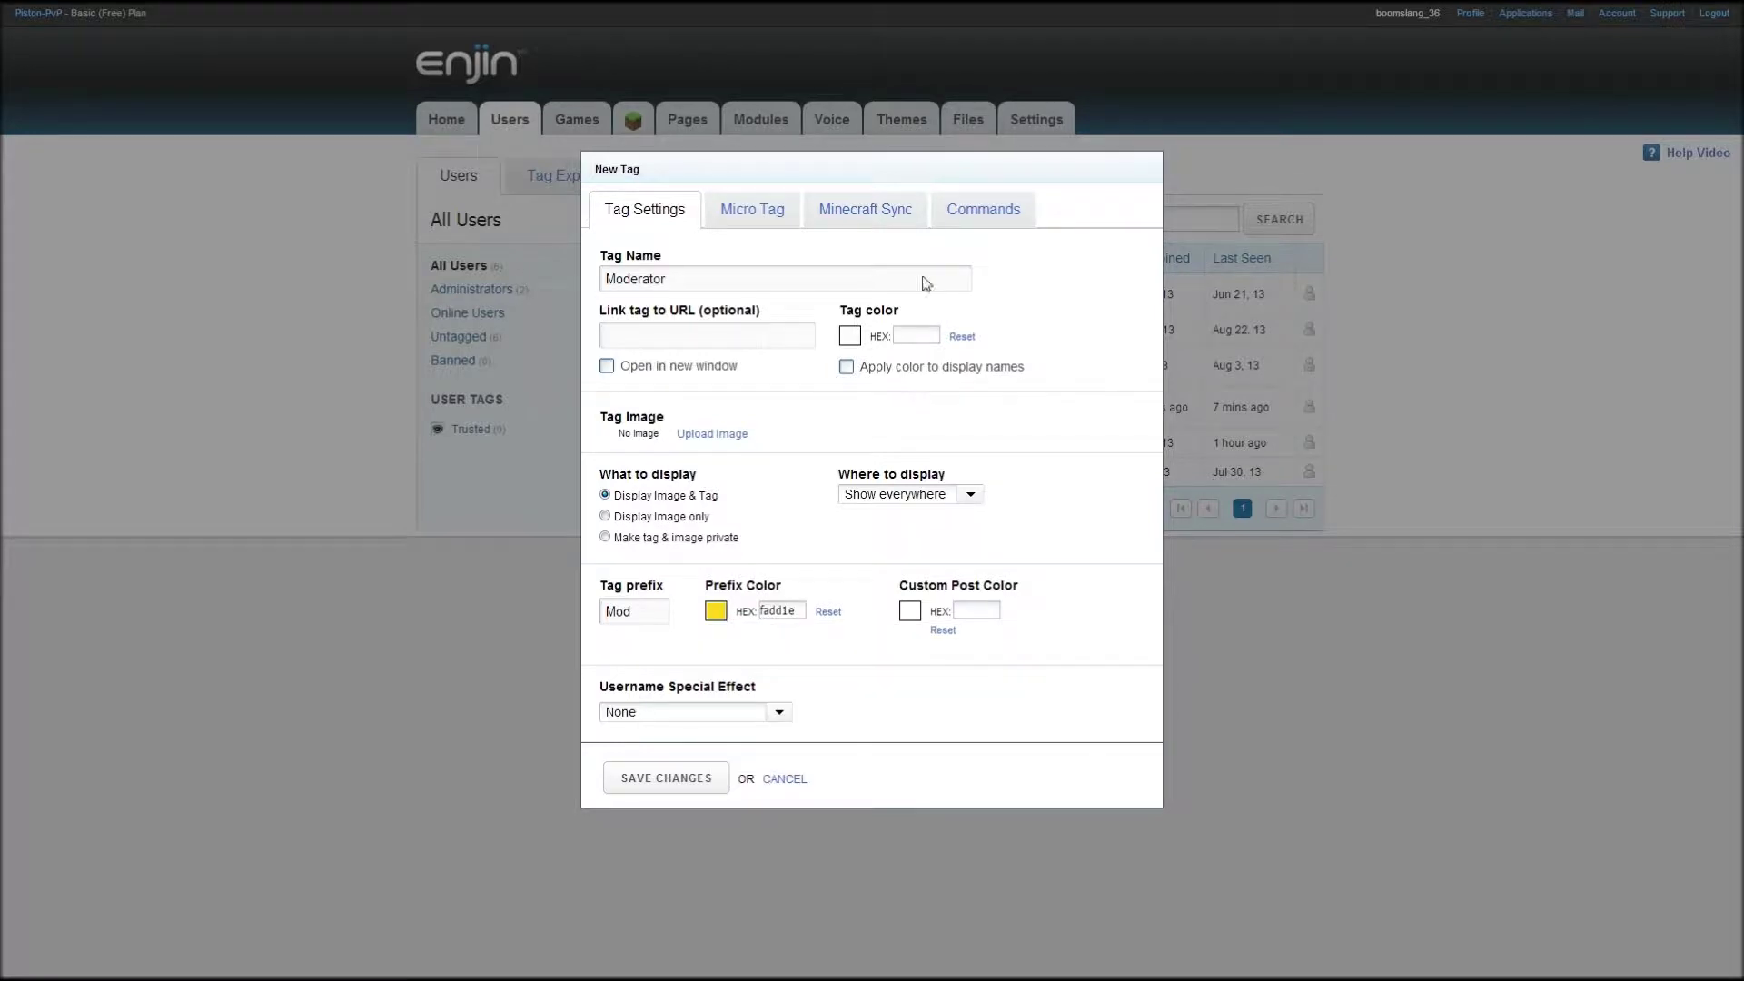
left_click(870, 207)
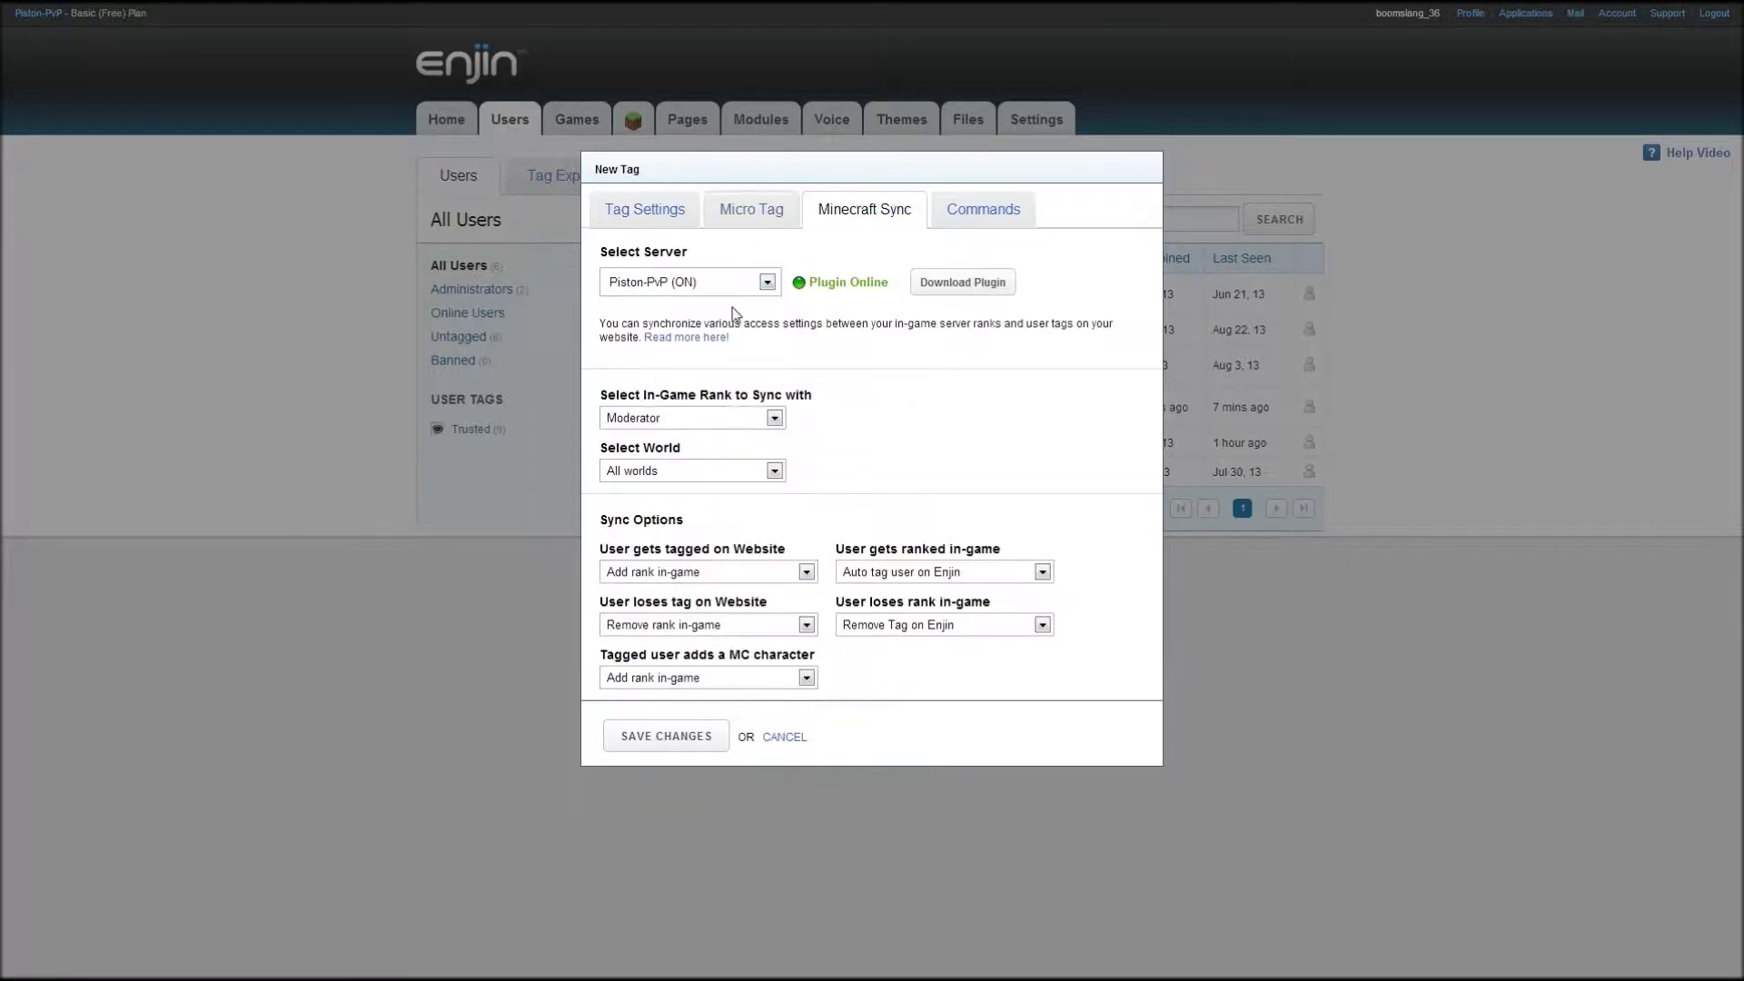
left_click(684, 740)
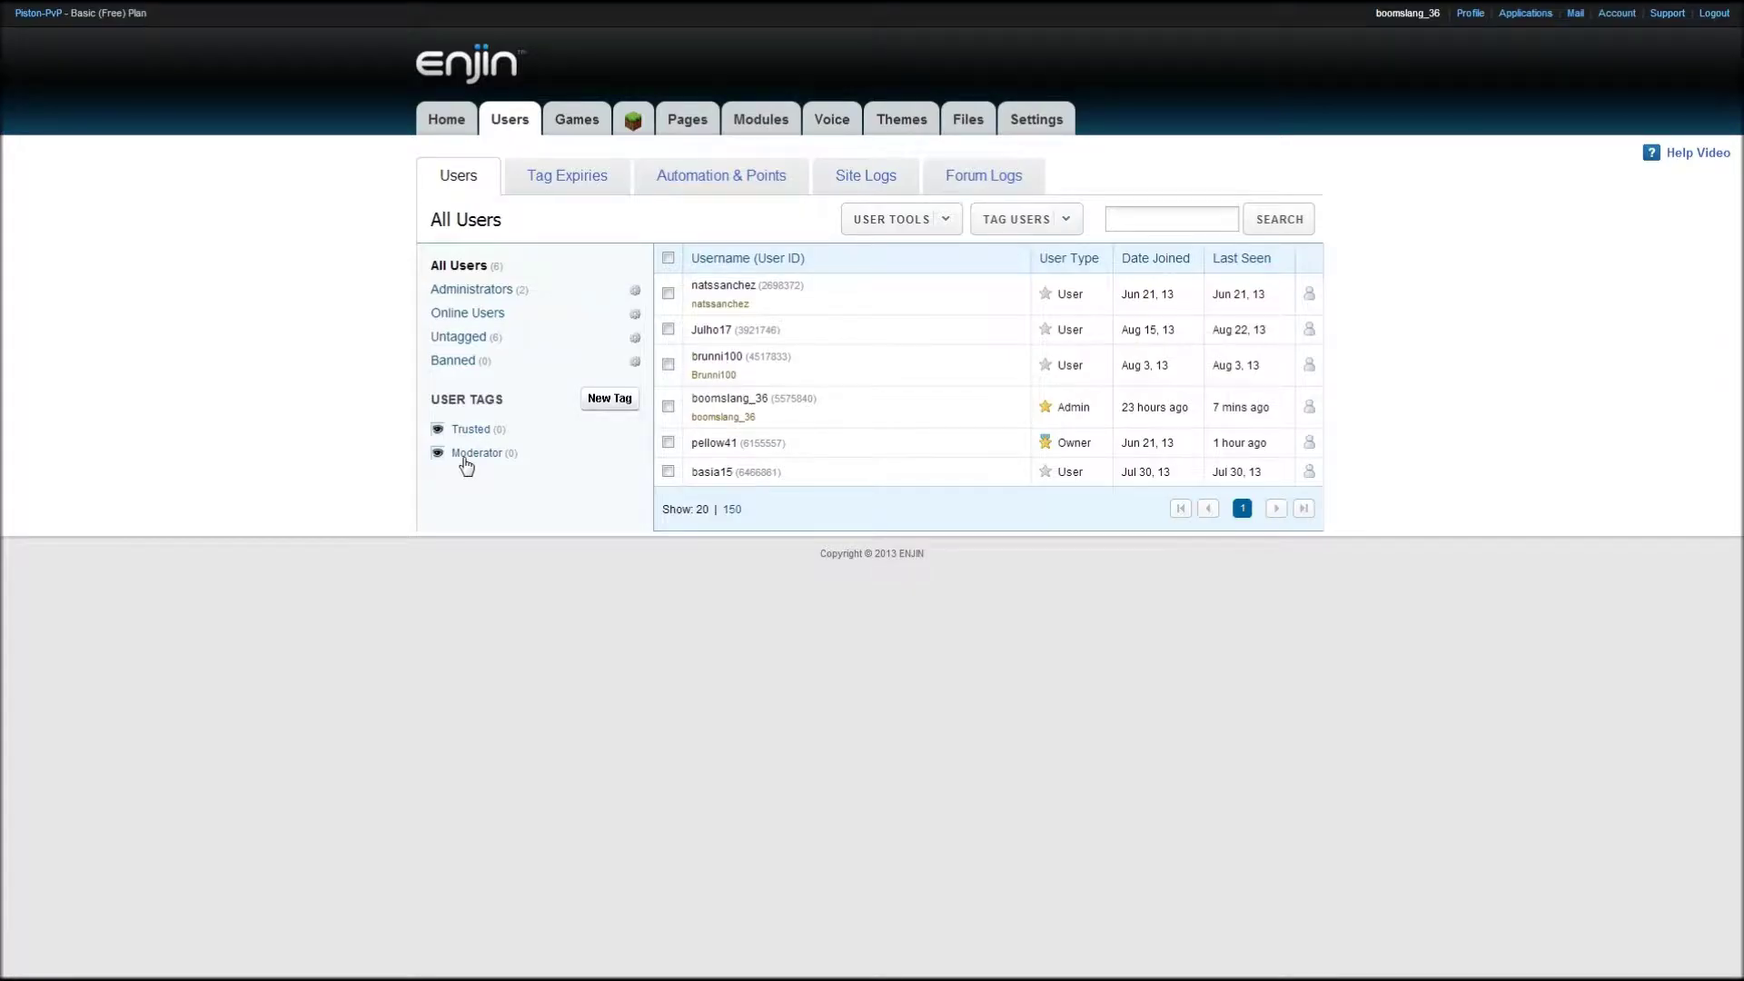
Tag the admin user as Moderator.
mouse_move(637, 457)
left_click(469, 266)
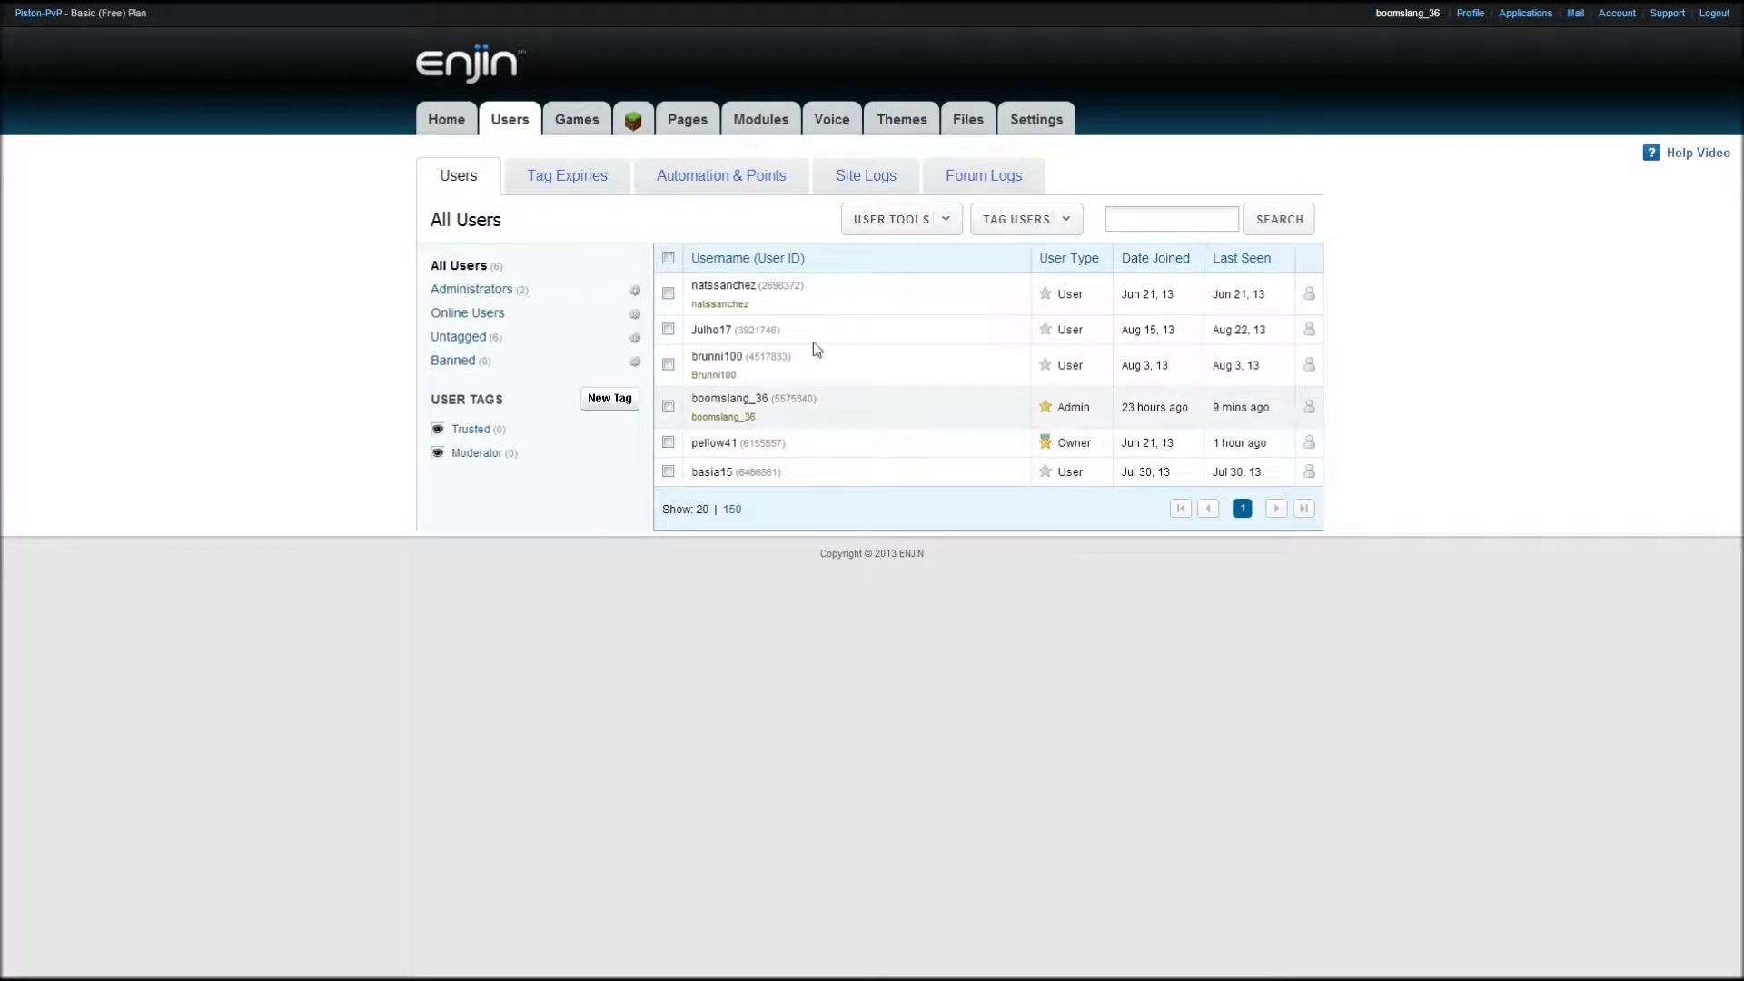
left_click(668, 406)
left_click(1066, 219)
left_click(1025, 271)
left_click(836, 616)
Verify the admin is the only Moderator, then return to All Users.
left_click(475, 457)
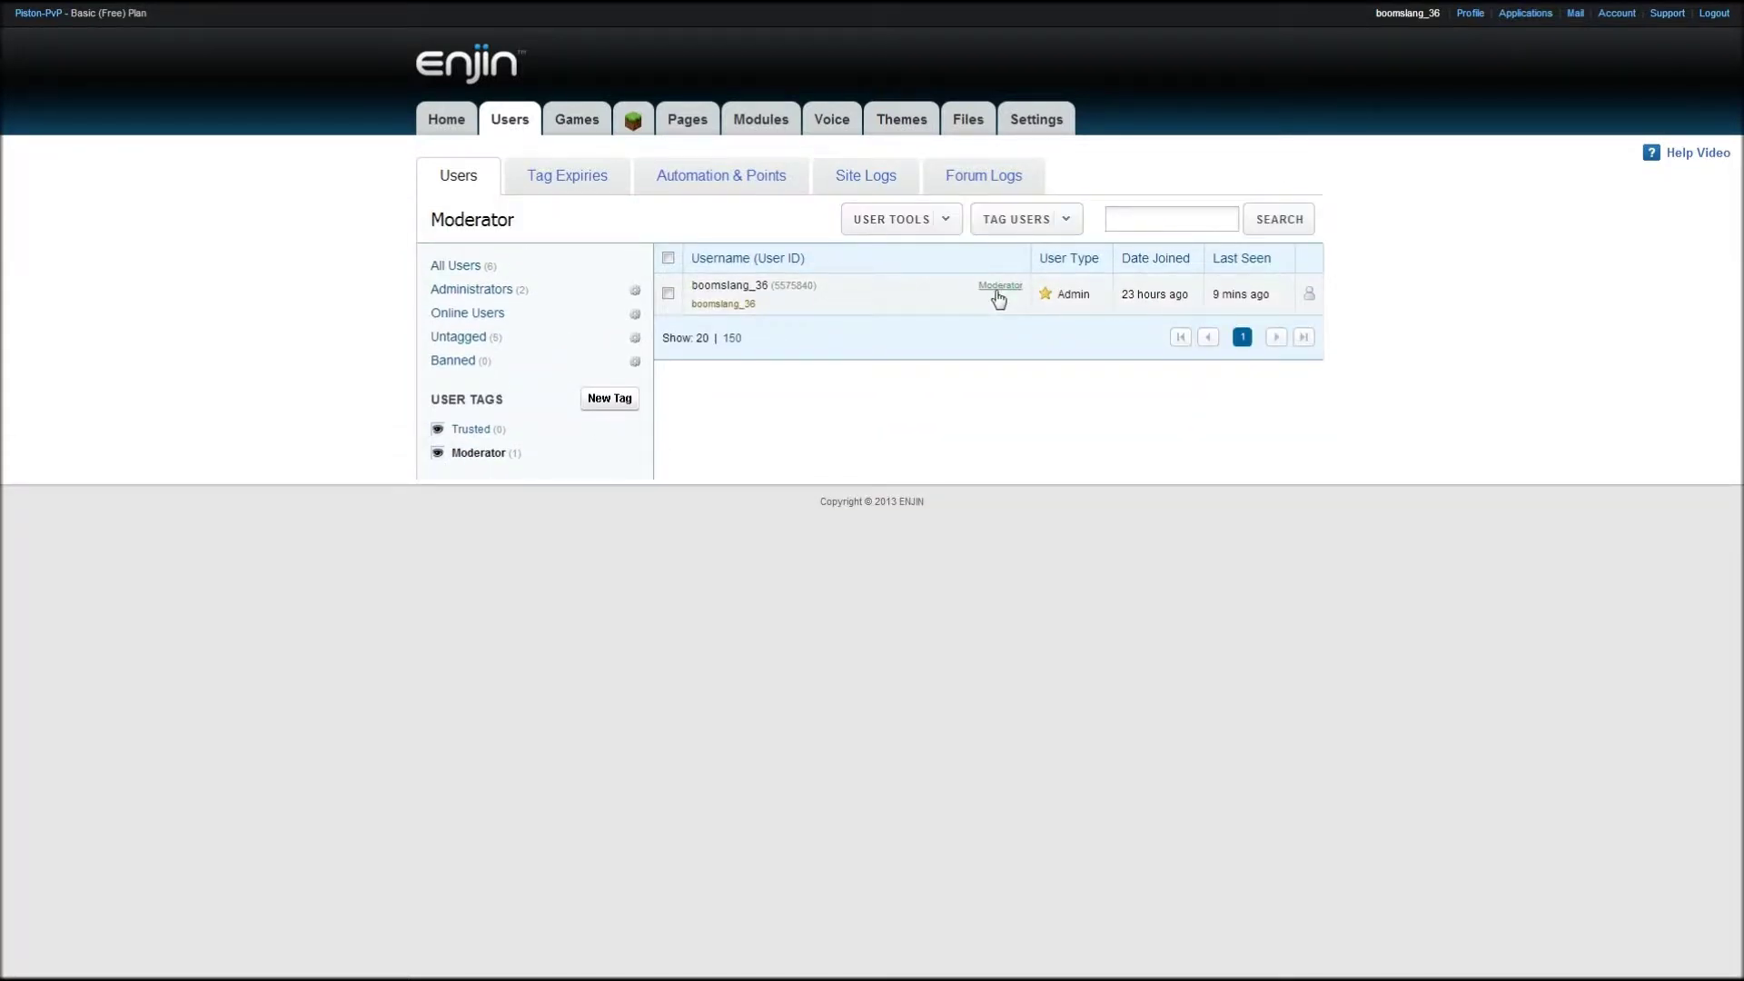
left_click(477, 266)
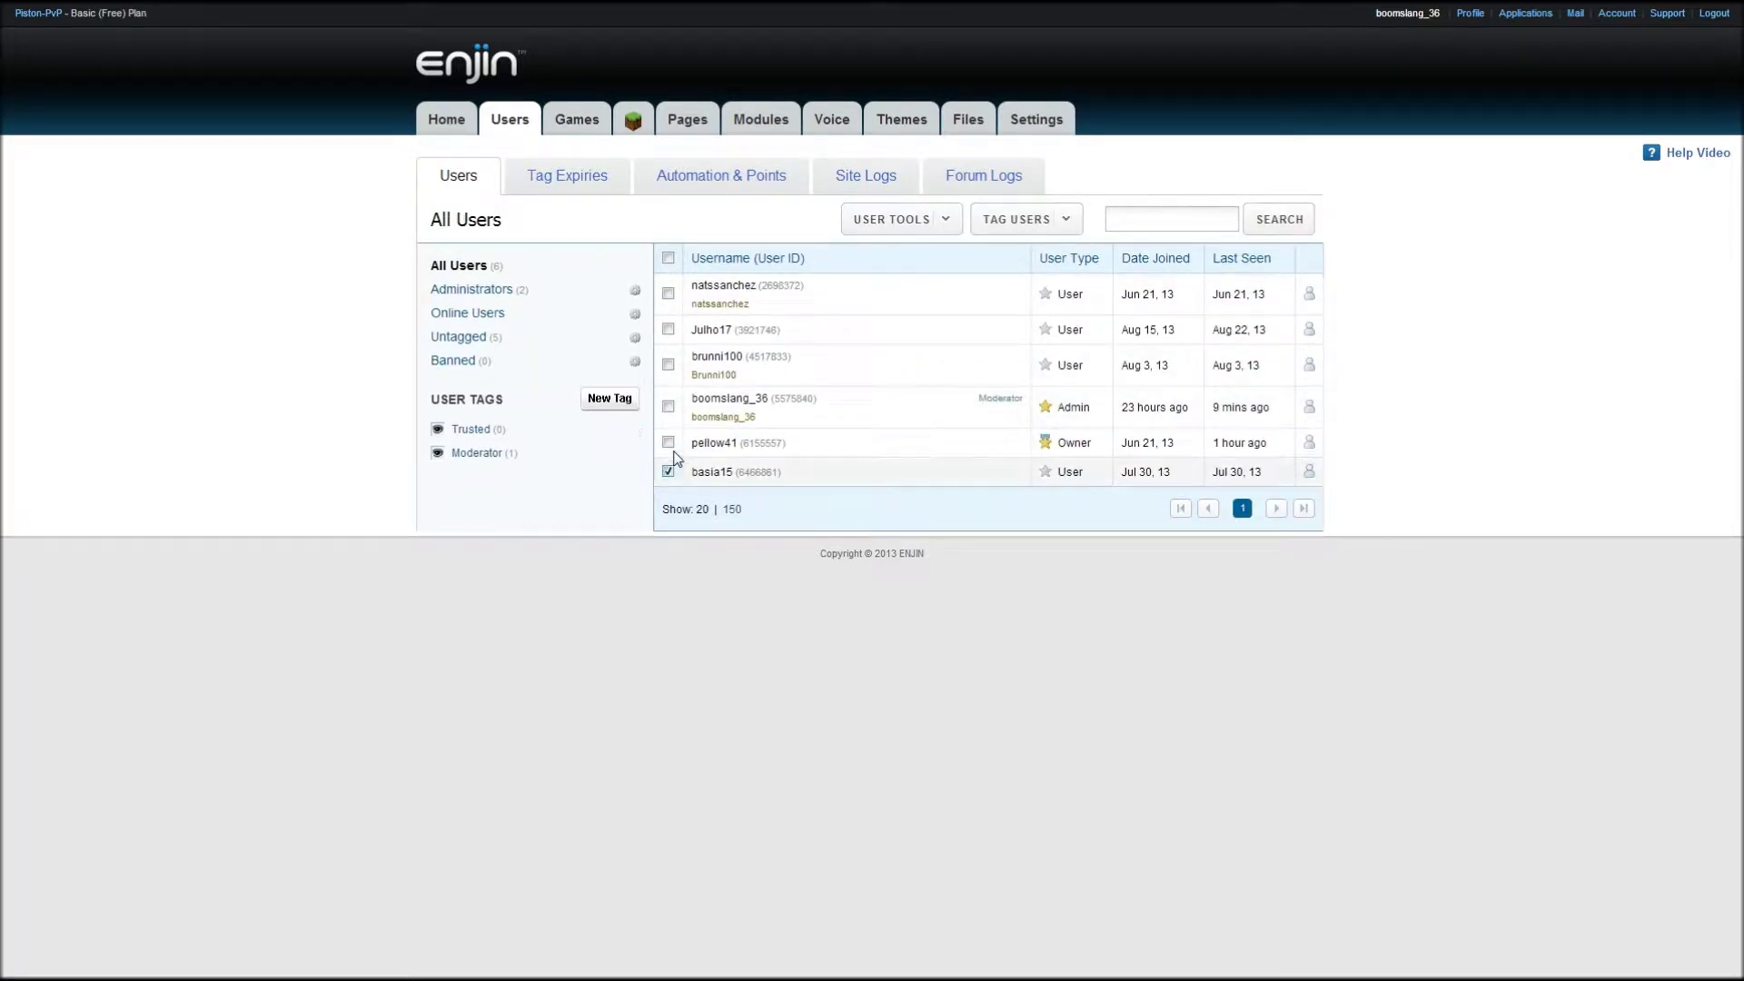
left_click(668, 365)
Tag the four regular users as Trusted with no expiry.
left_click(668, 293)
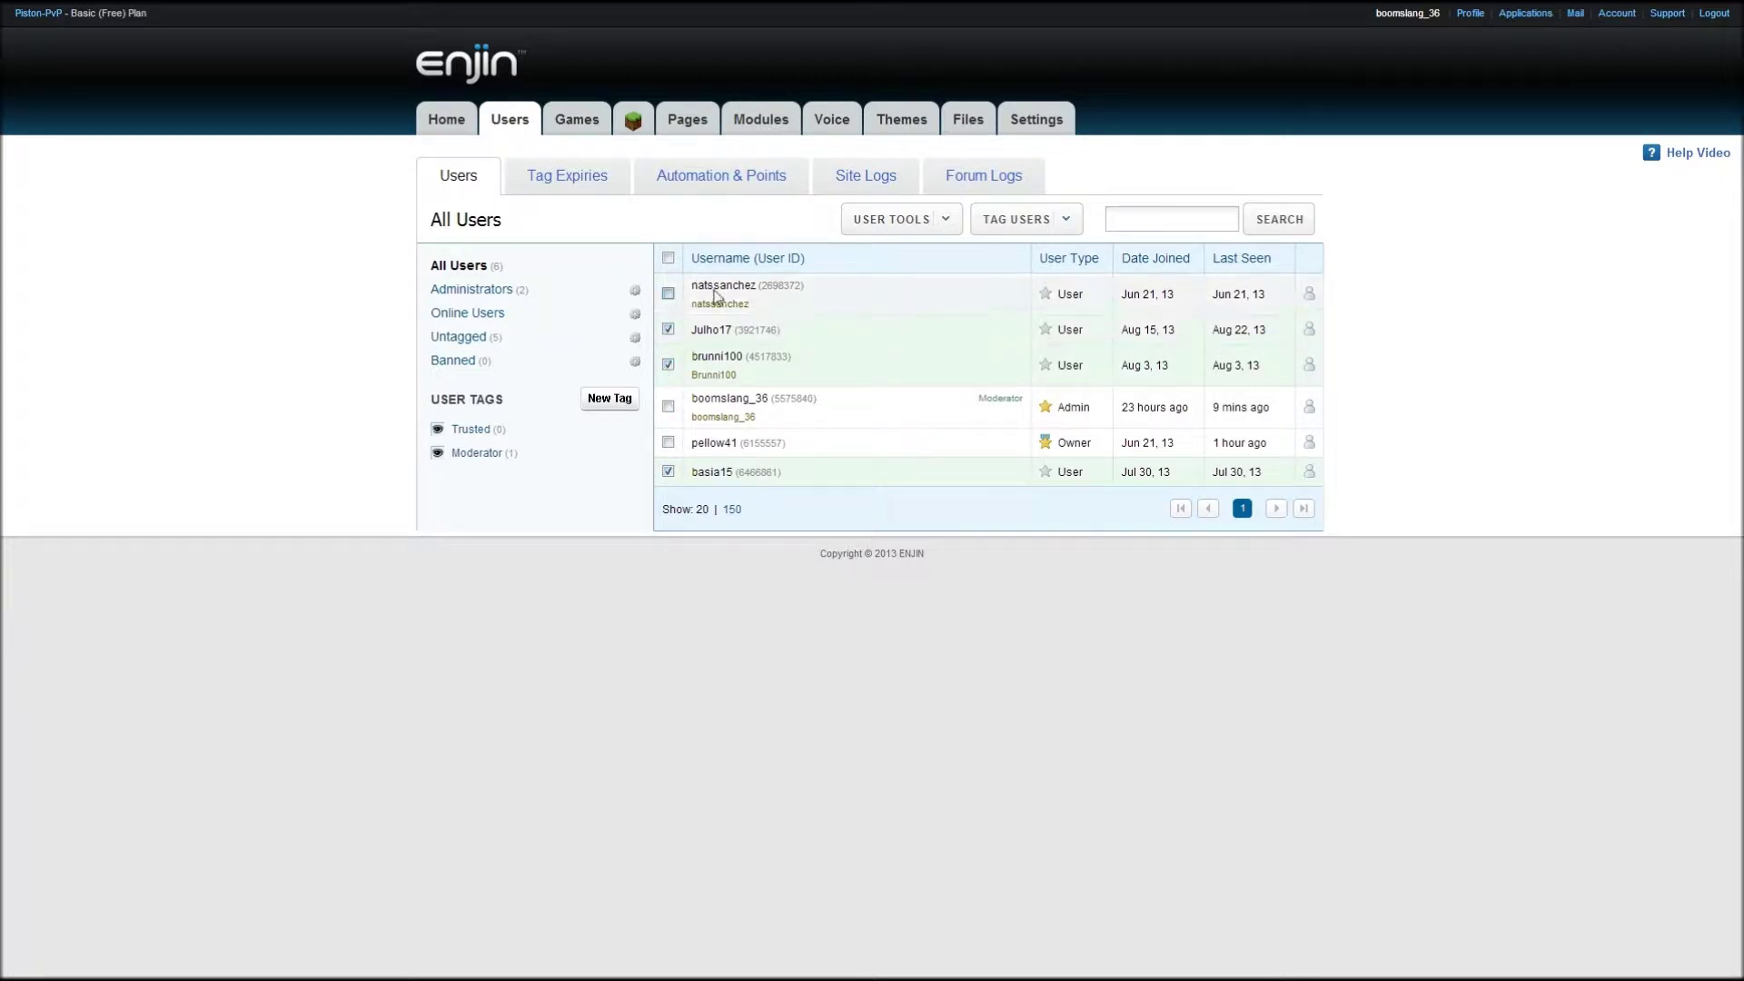
left_click(1064, 223)
left_click(1027, 249)
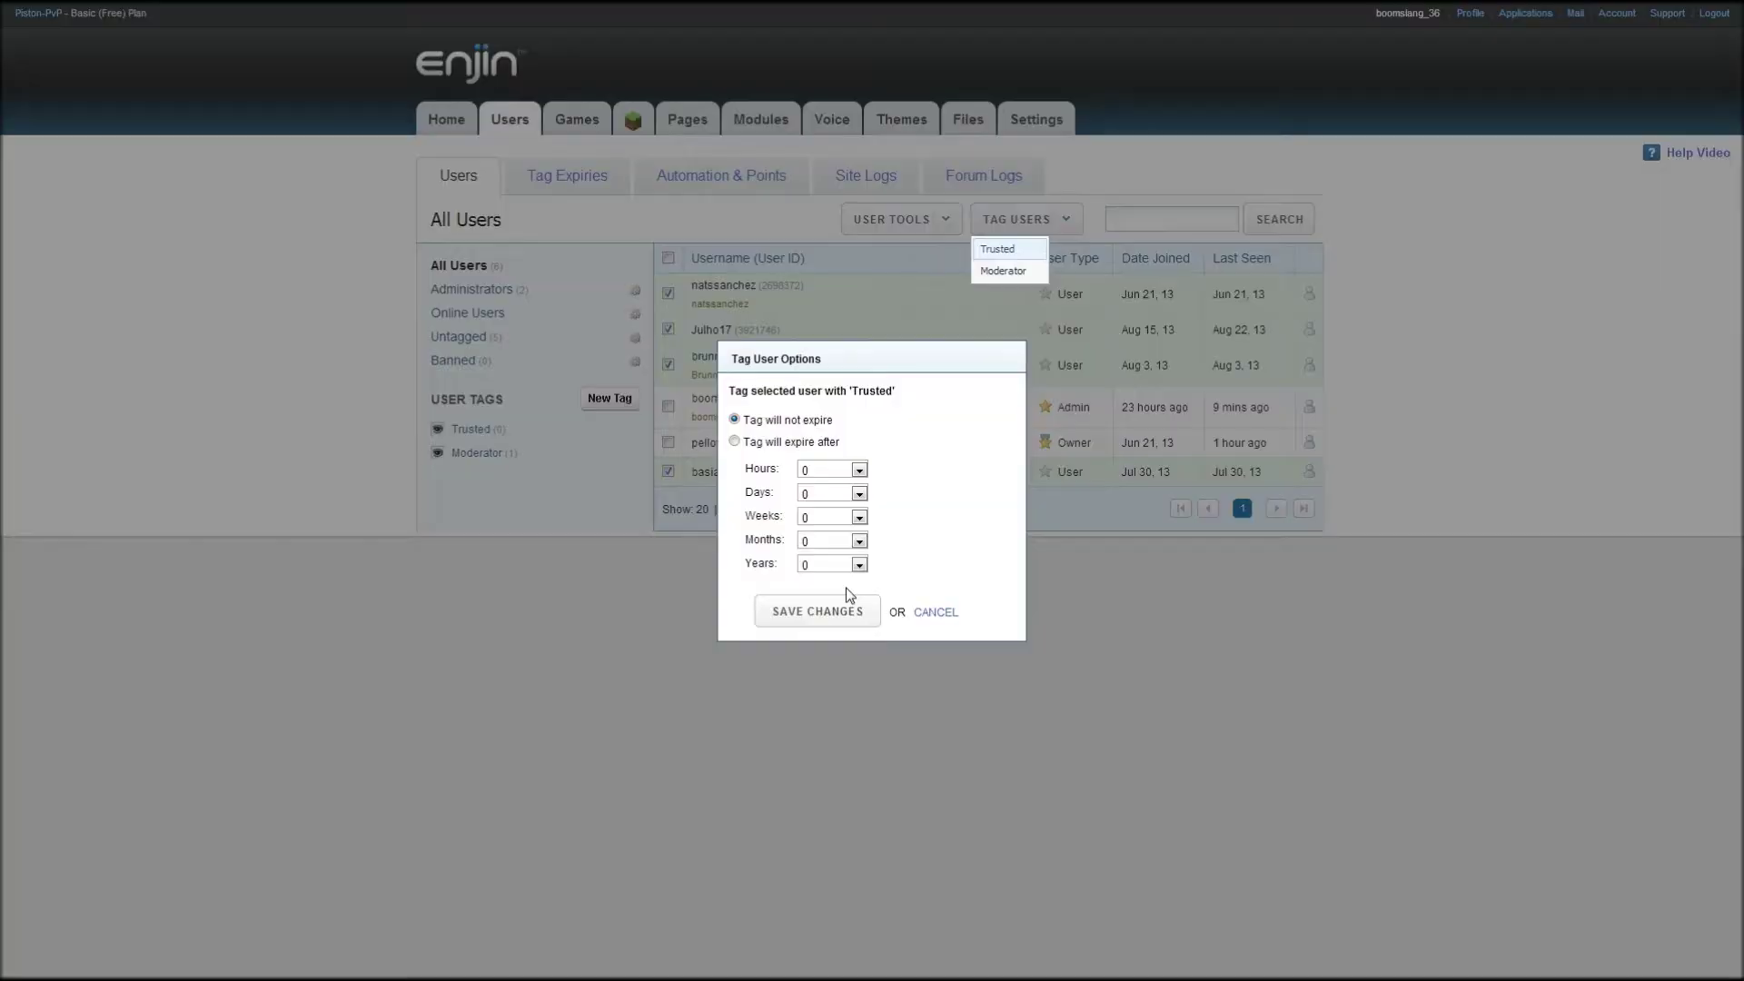
left_click(816, 612)
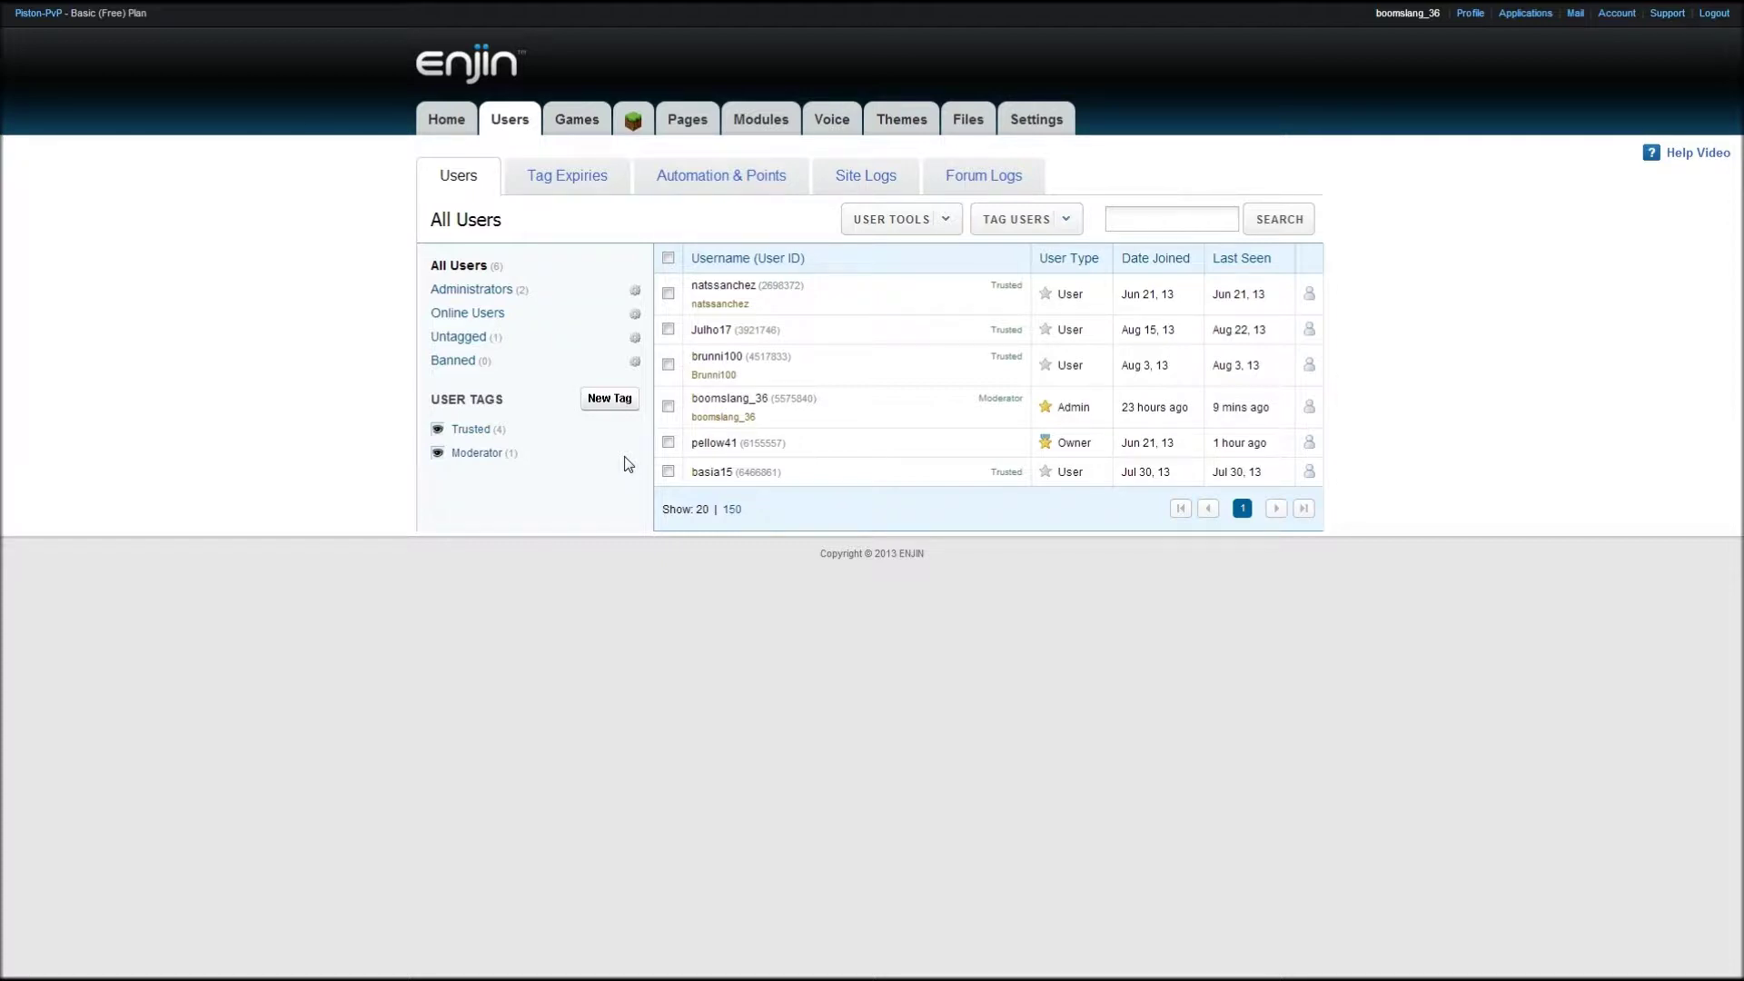
left_click(611, 400)
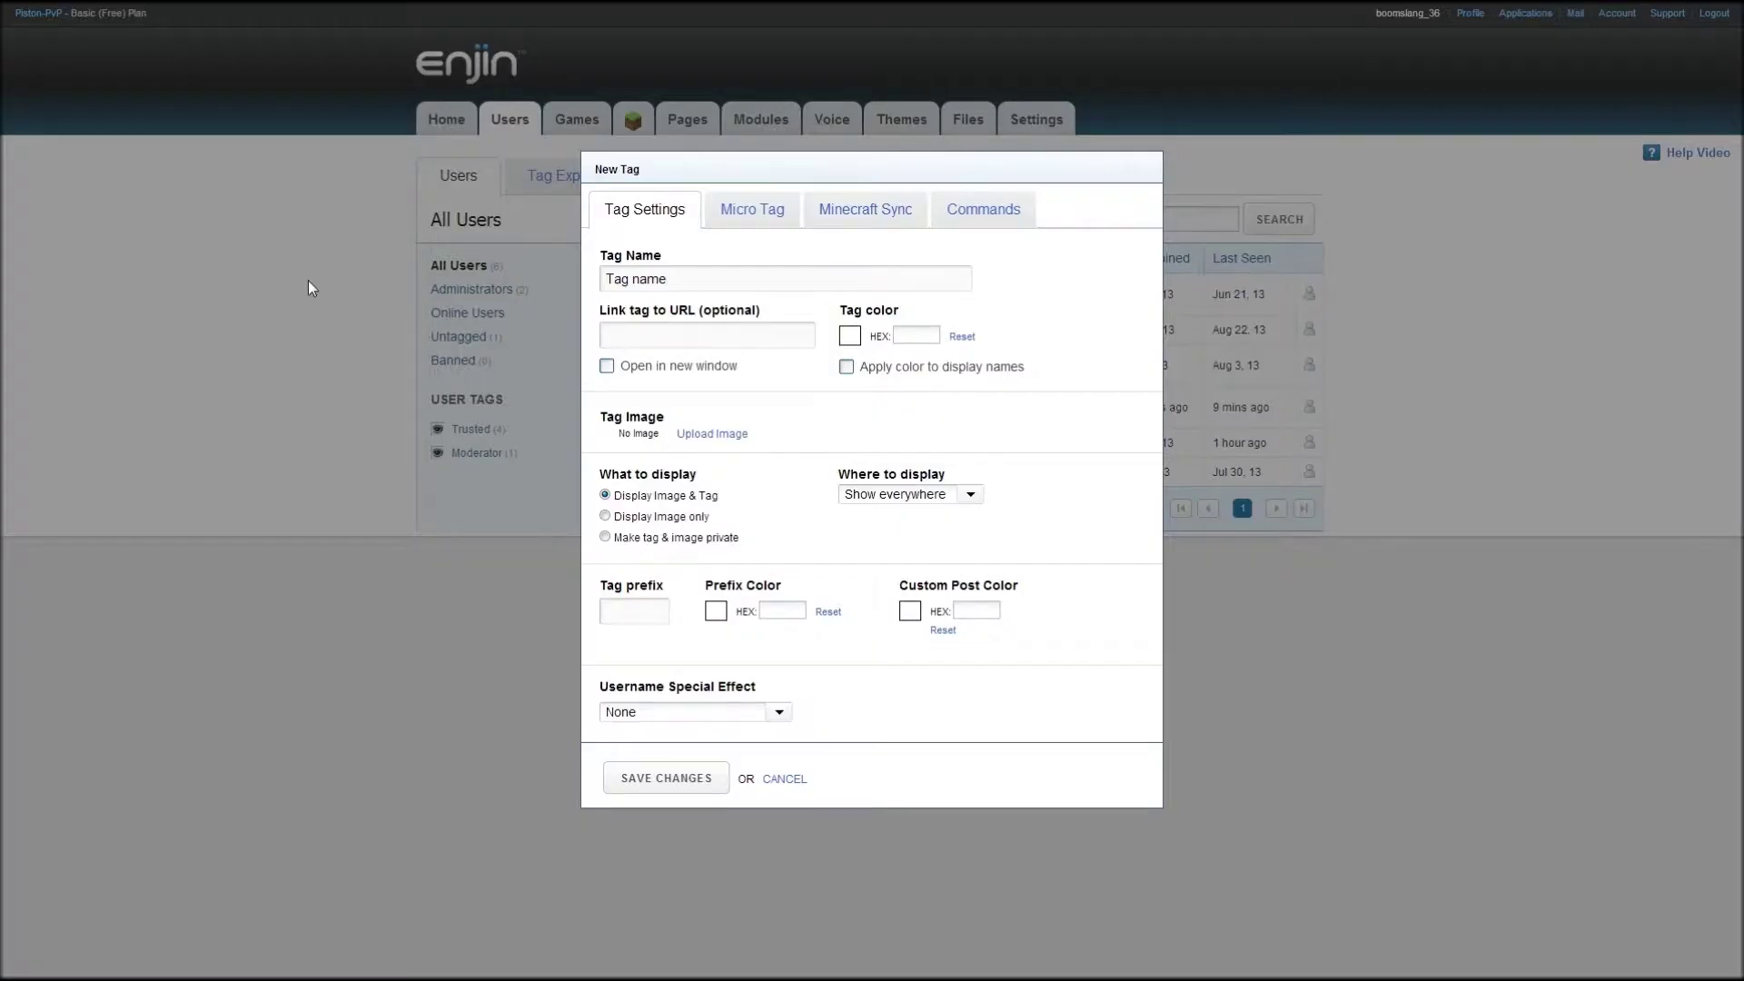
Name the new tag Owner and sync it to the Piston-PvP server, leaving the in-game rank unset.
type("Owner")
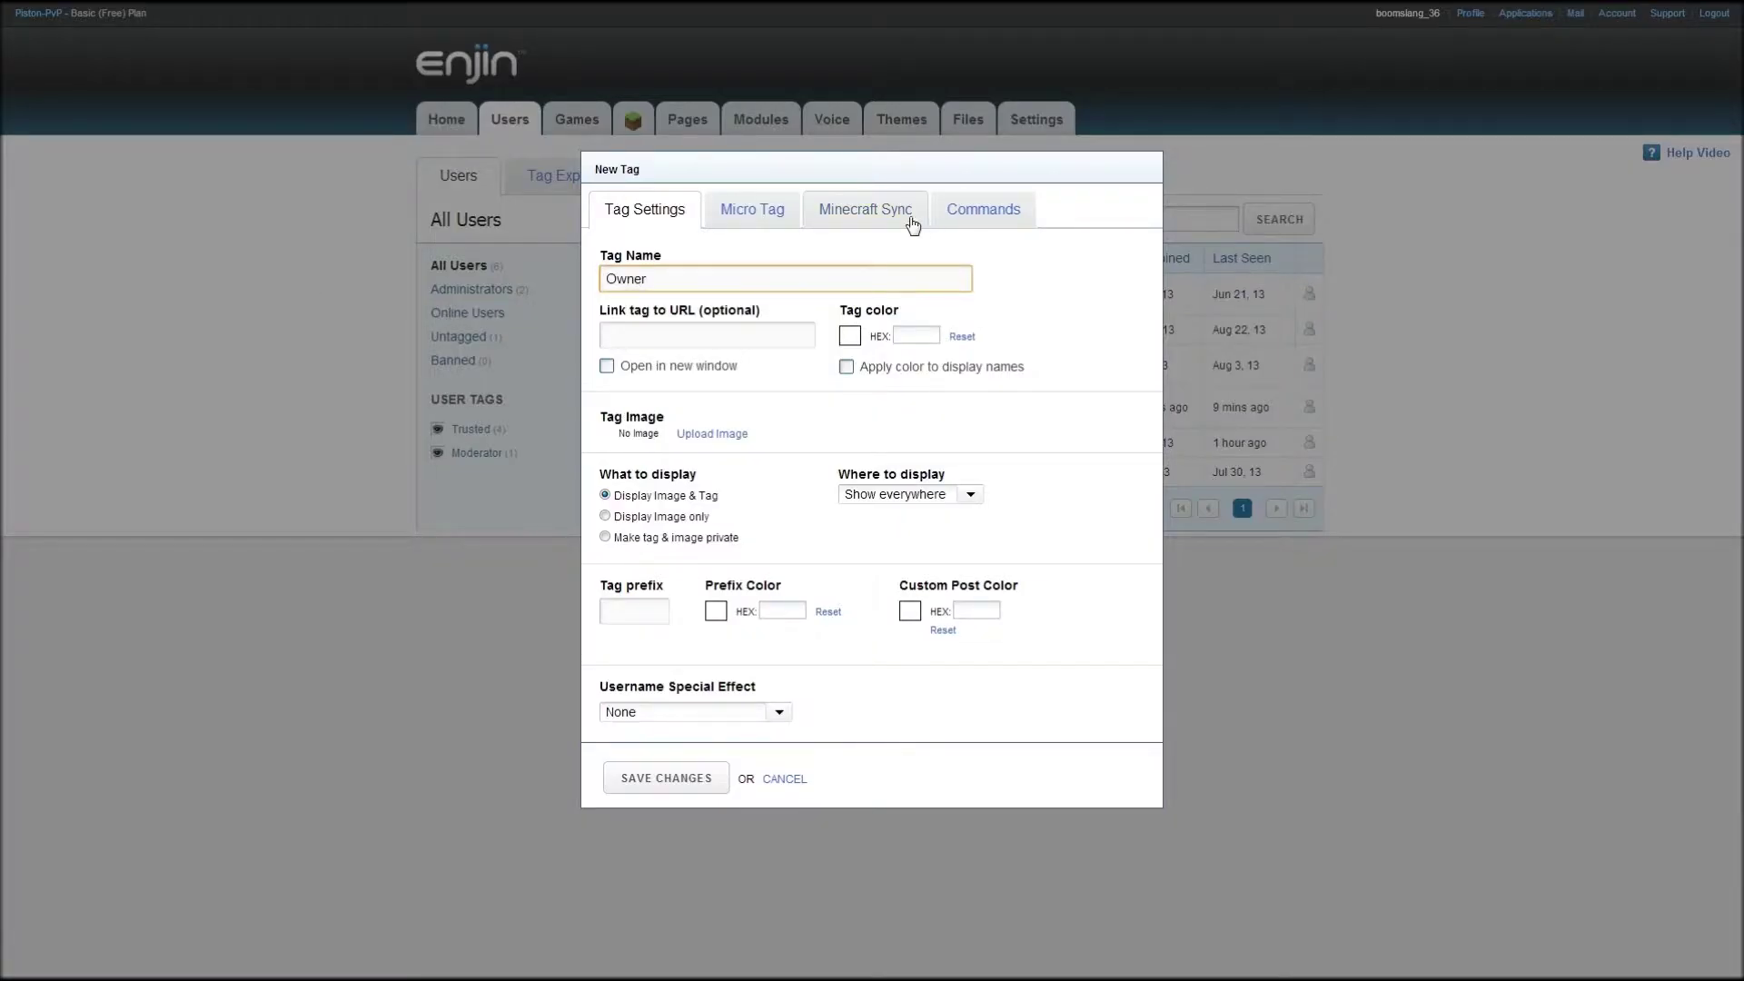
left_click(913, 224)
left_click(768, 281)
left_click(717, 313)
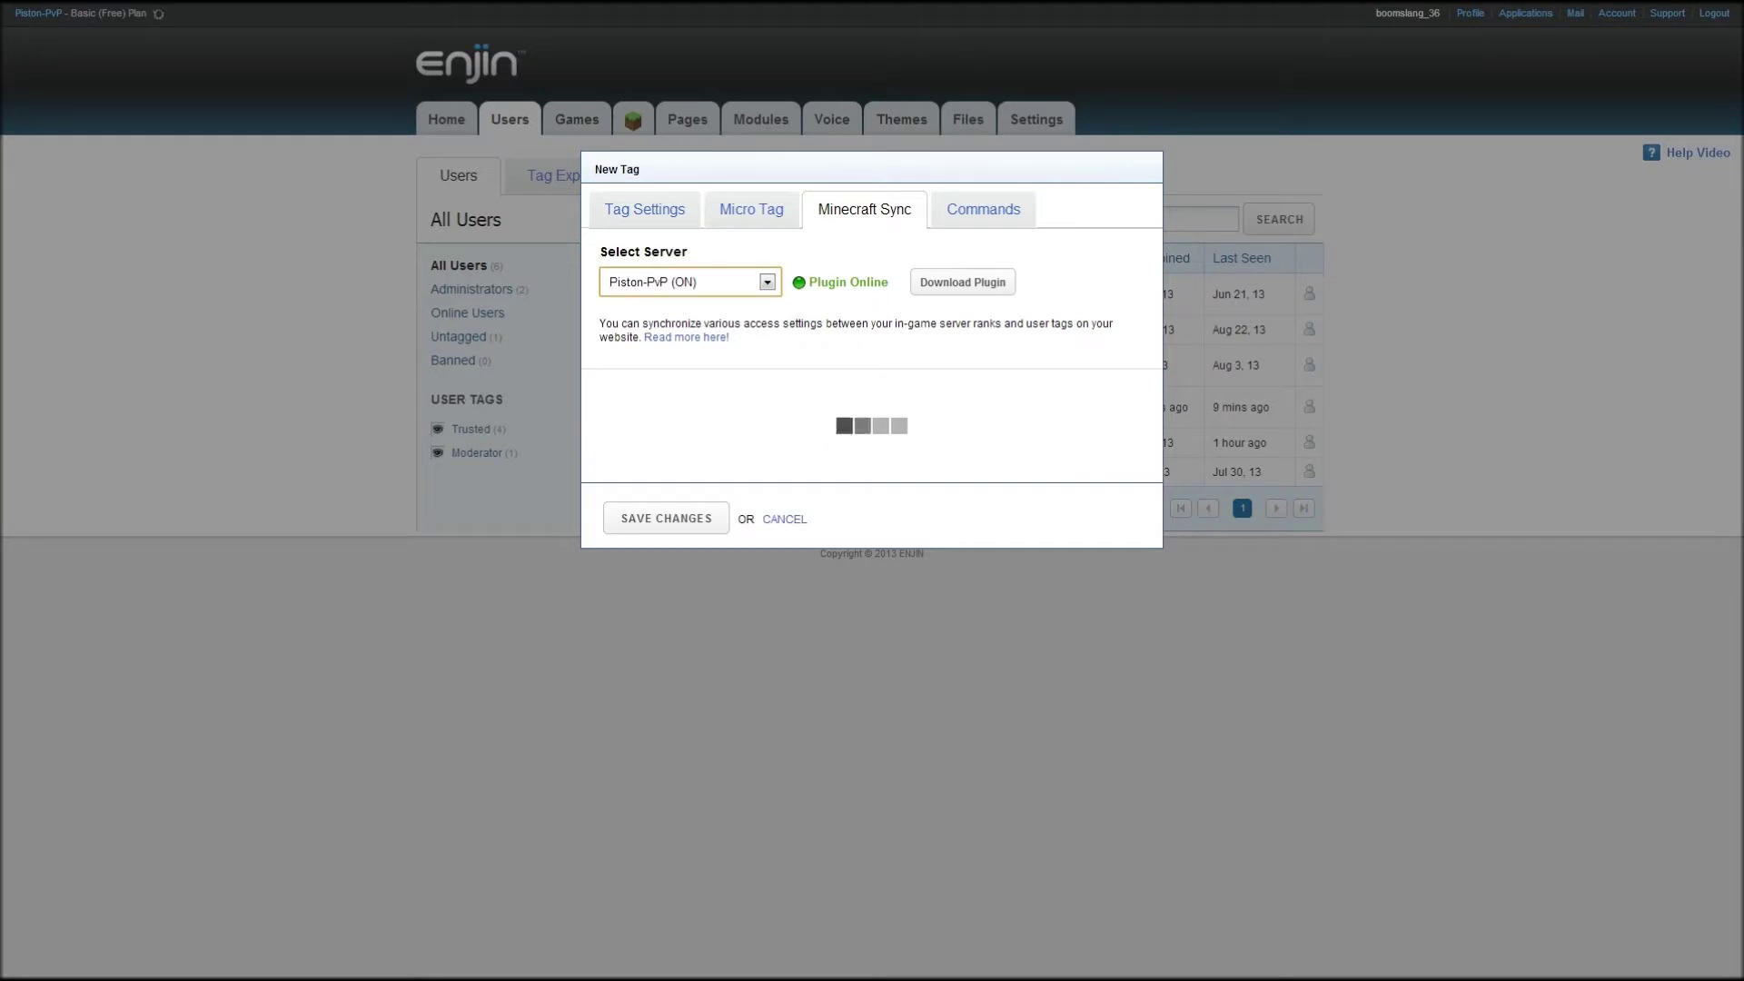
left_click(772, 422)
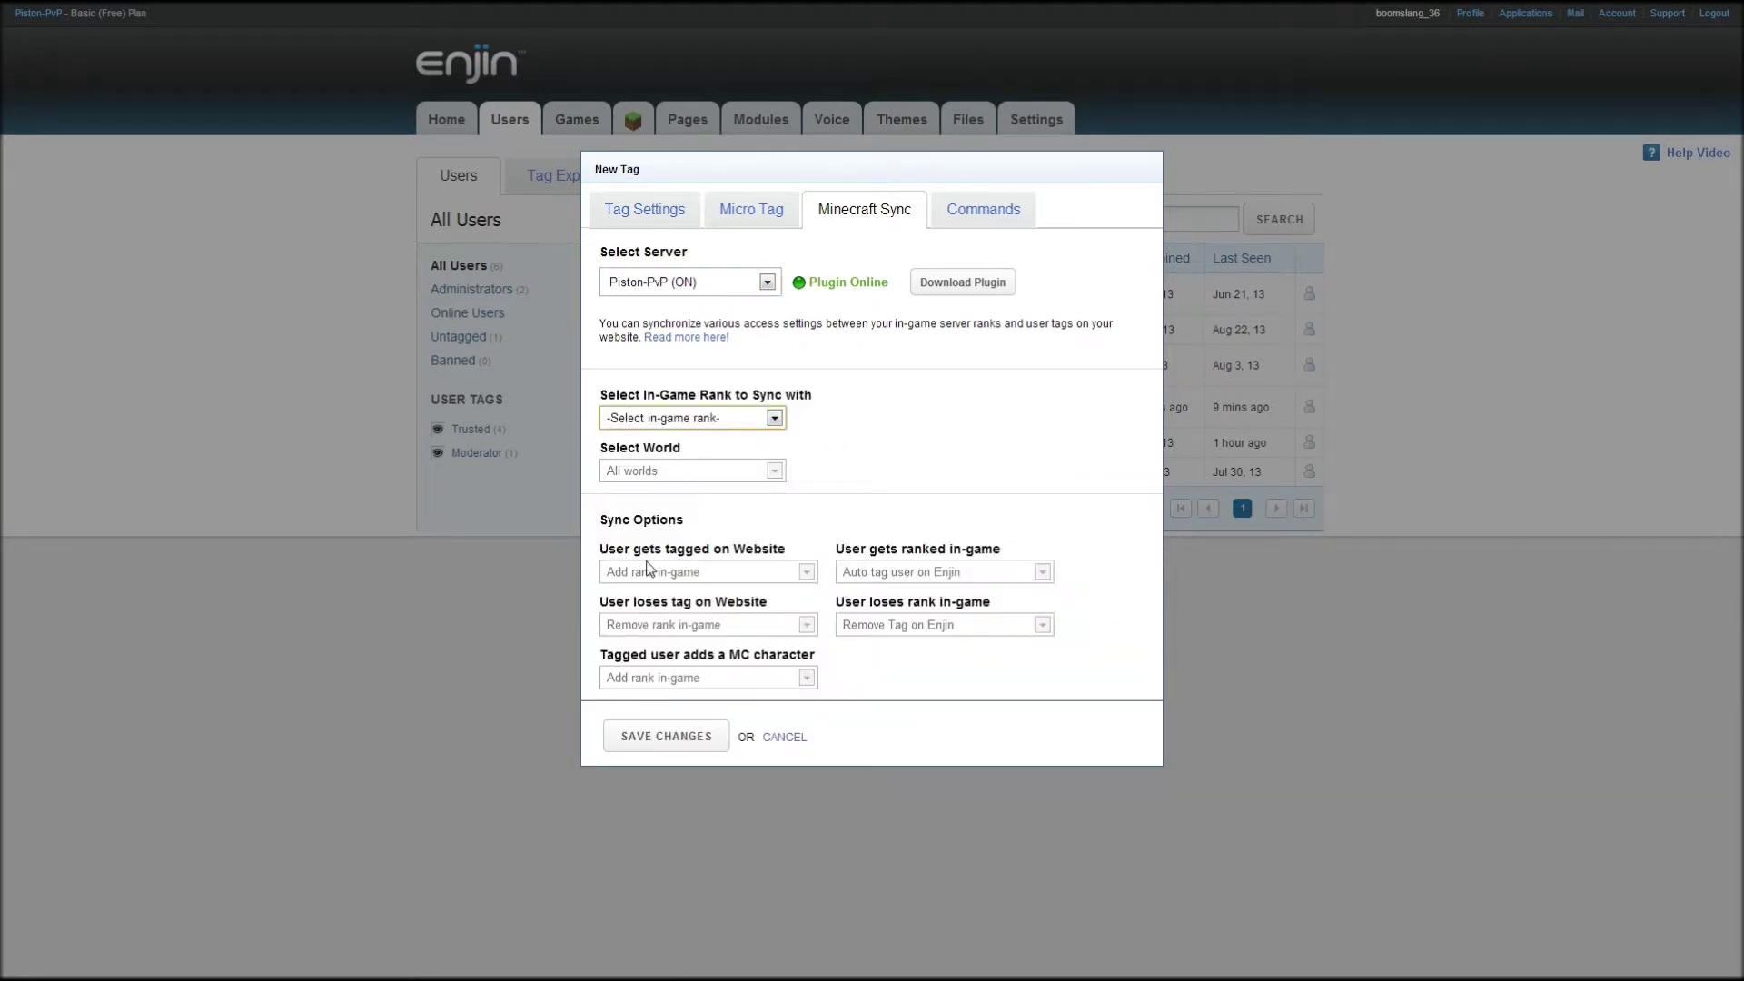
left_click(648, 567)
left_click(656, 210)
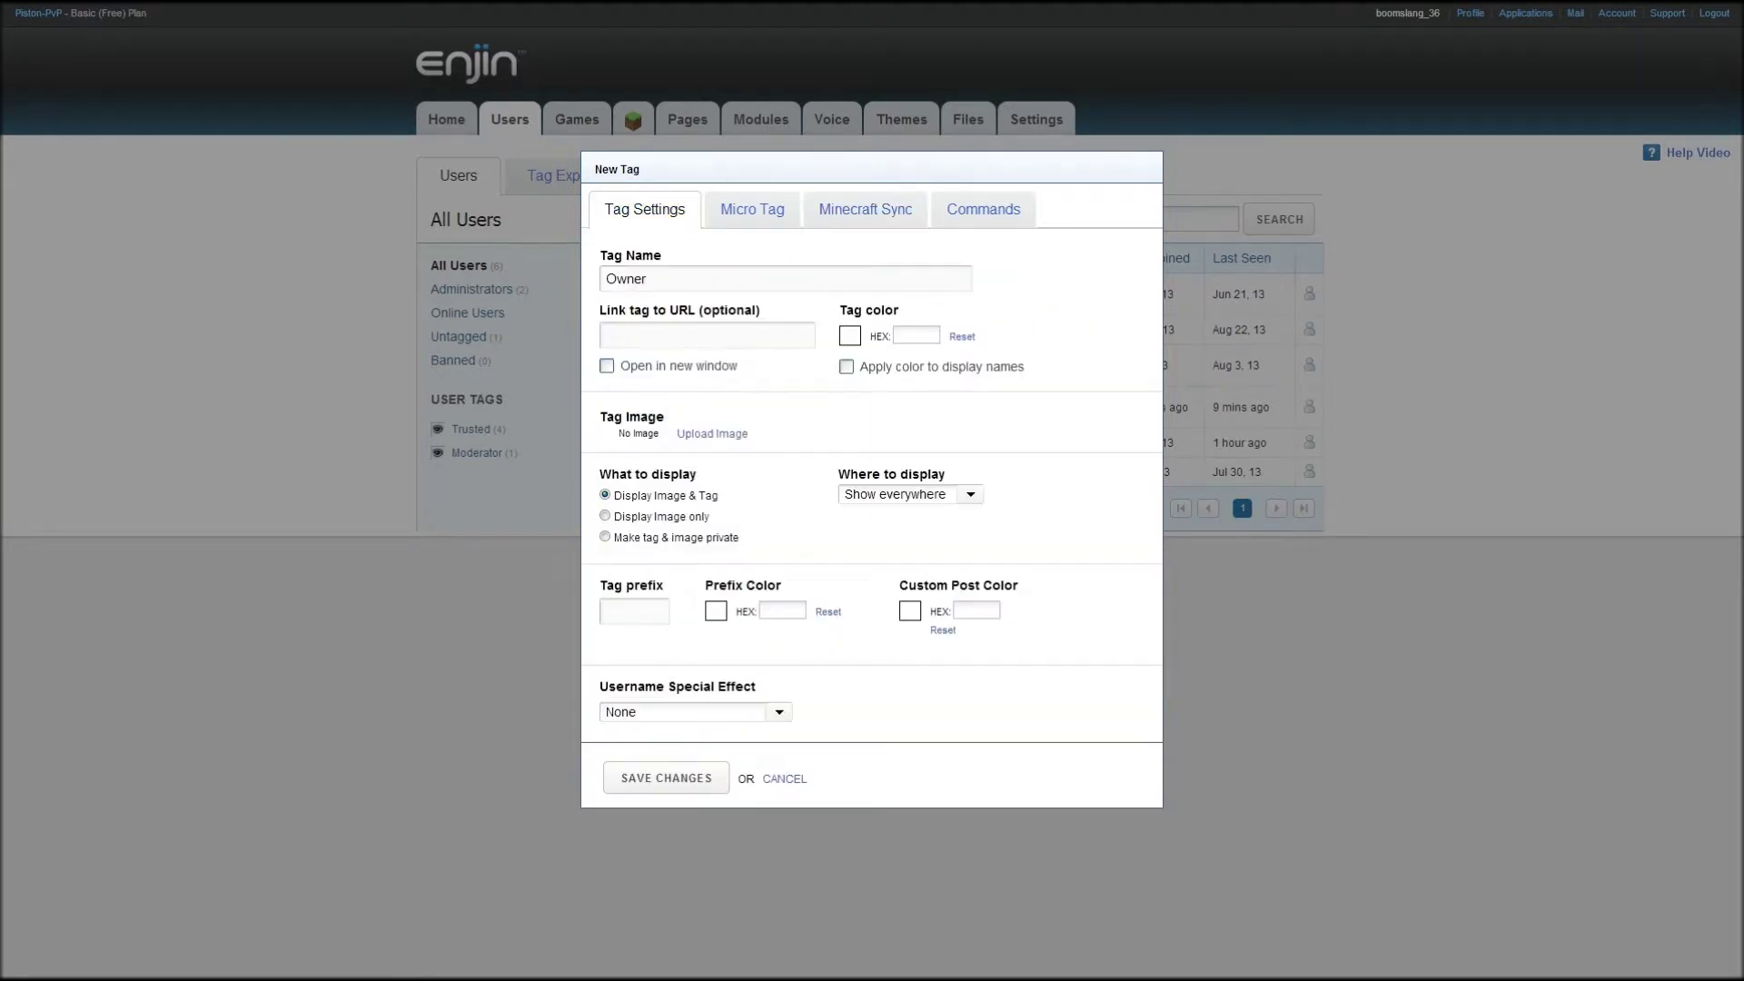
Give the Owner tag an 'Owner' prefix coloured red (e61c0e) and save it.
left_click(634, 611)
type("Owner")
left_click(717, 611)
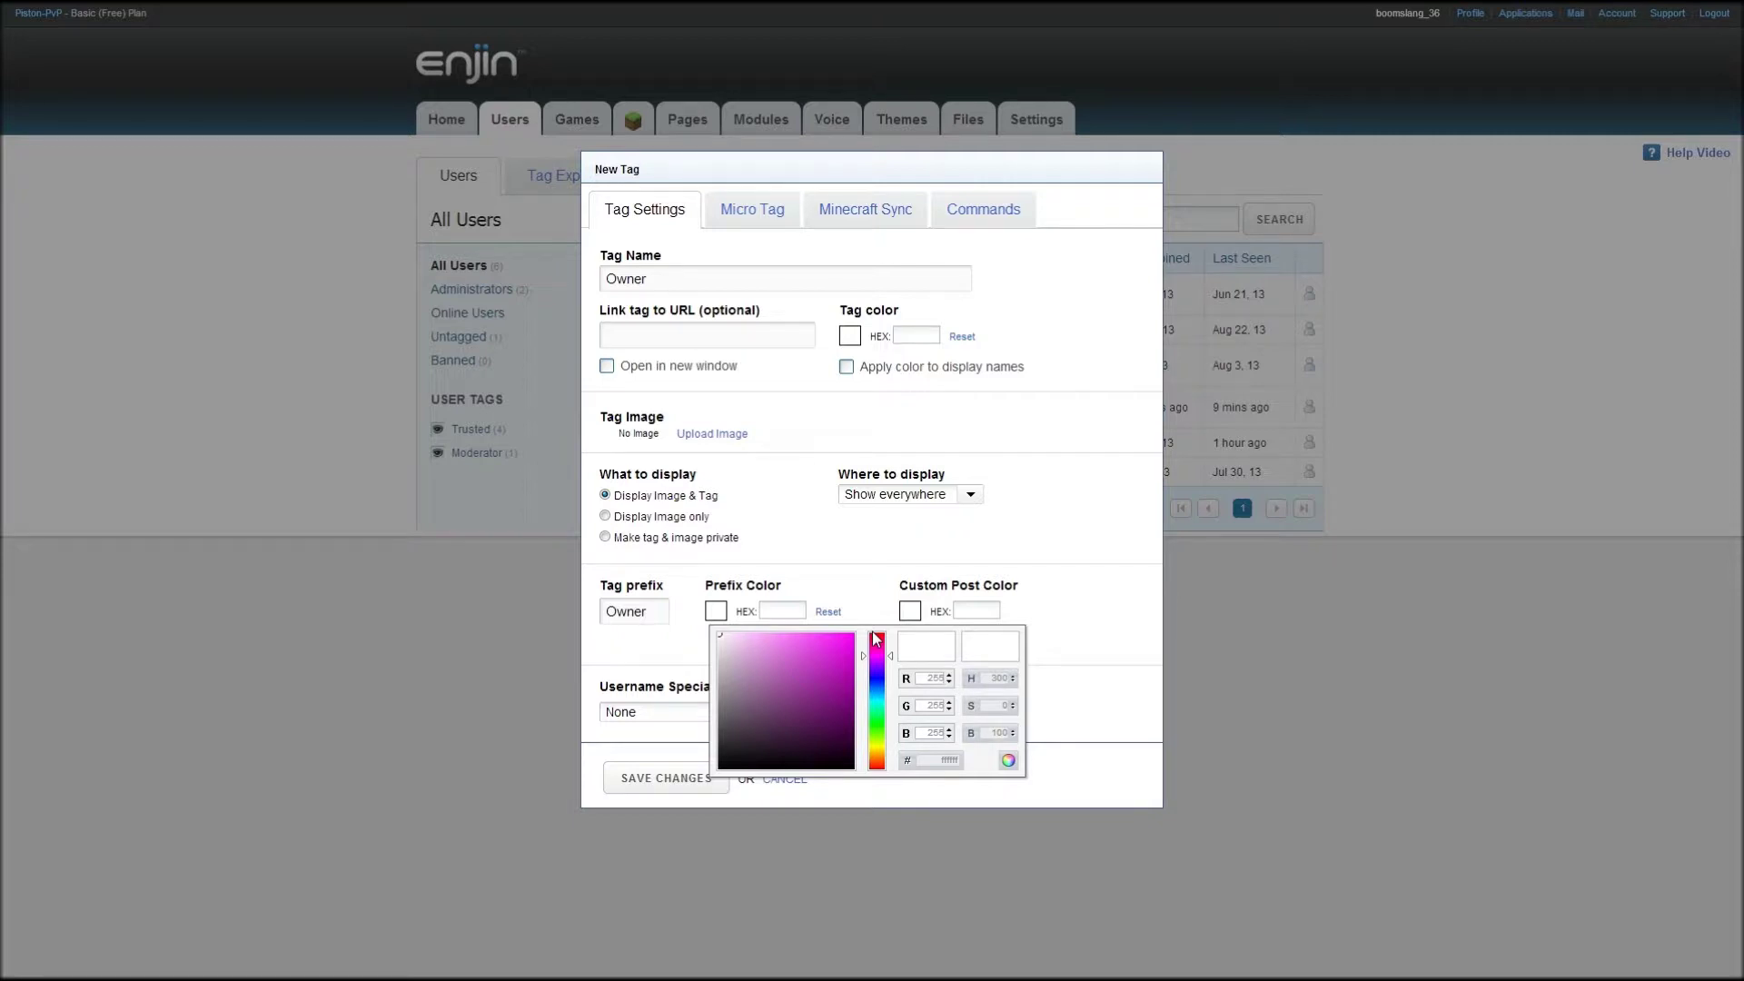
left_click(876, 639)
left_click(878, 766)
left_click(847, 646)
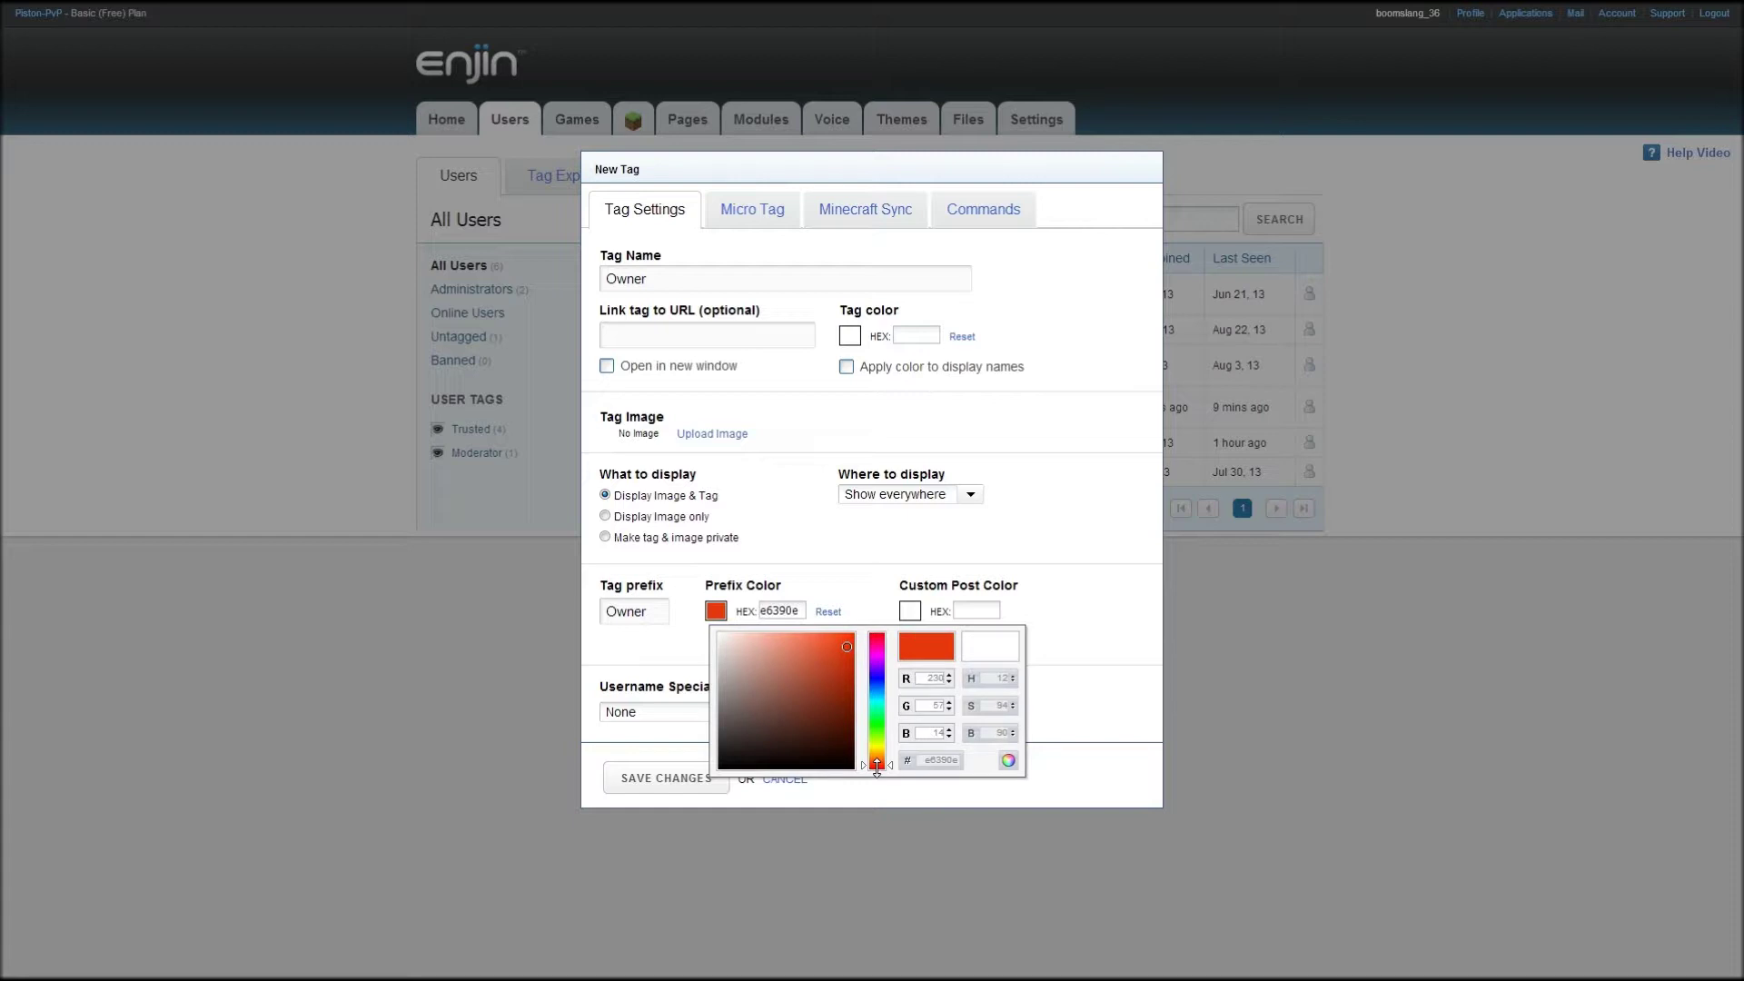
left_click(877, 768)
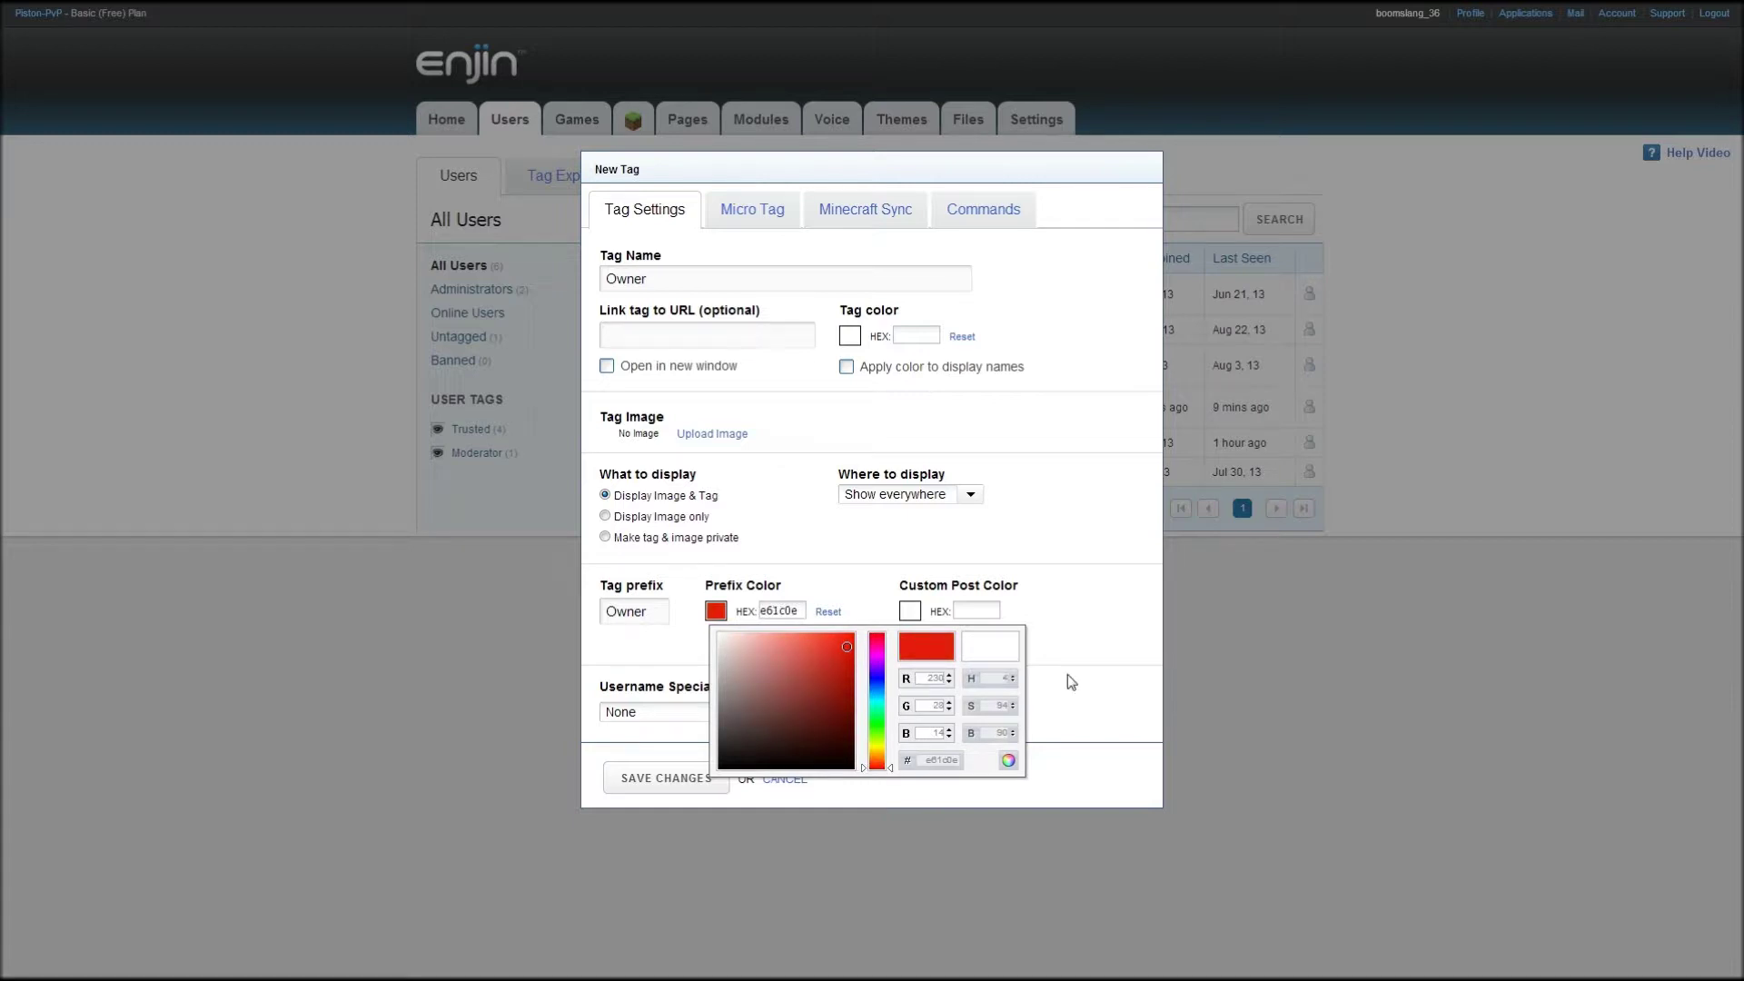
left_click(1066, 674)
left_click(705, 780)
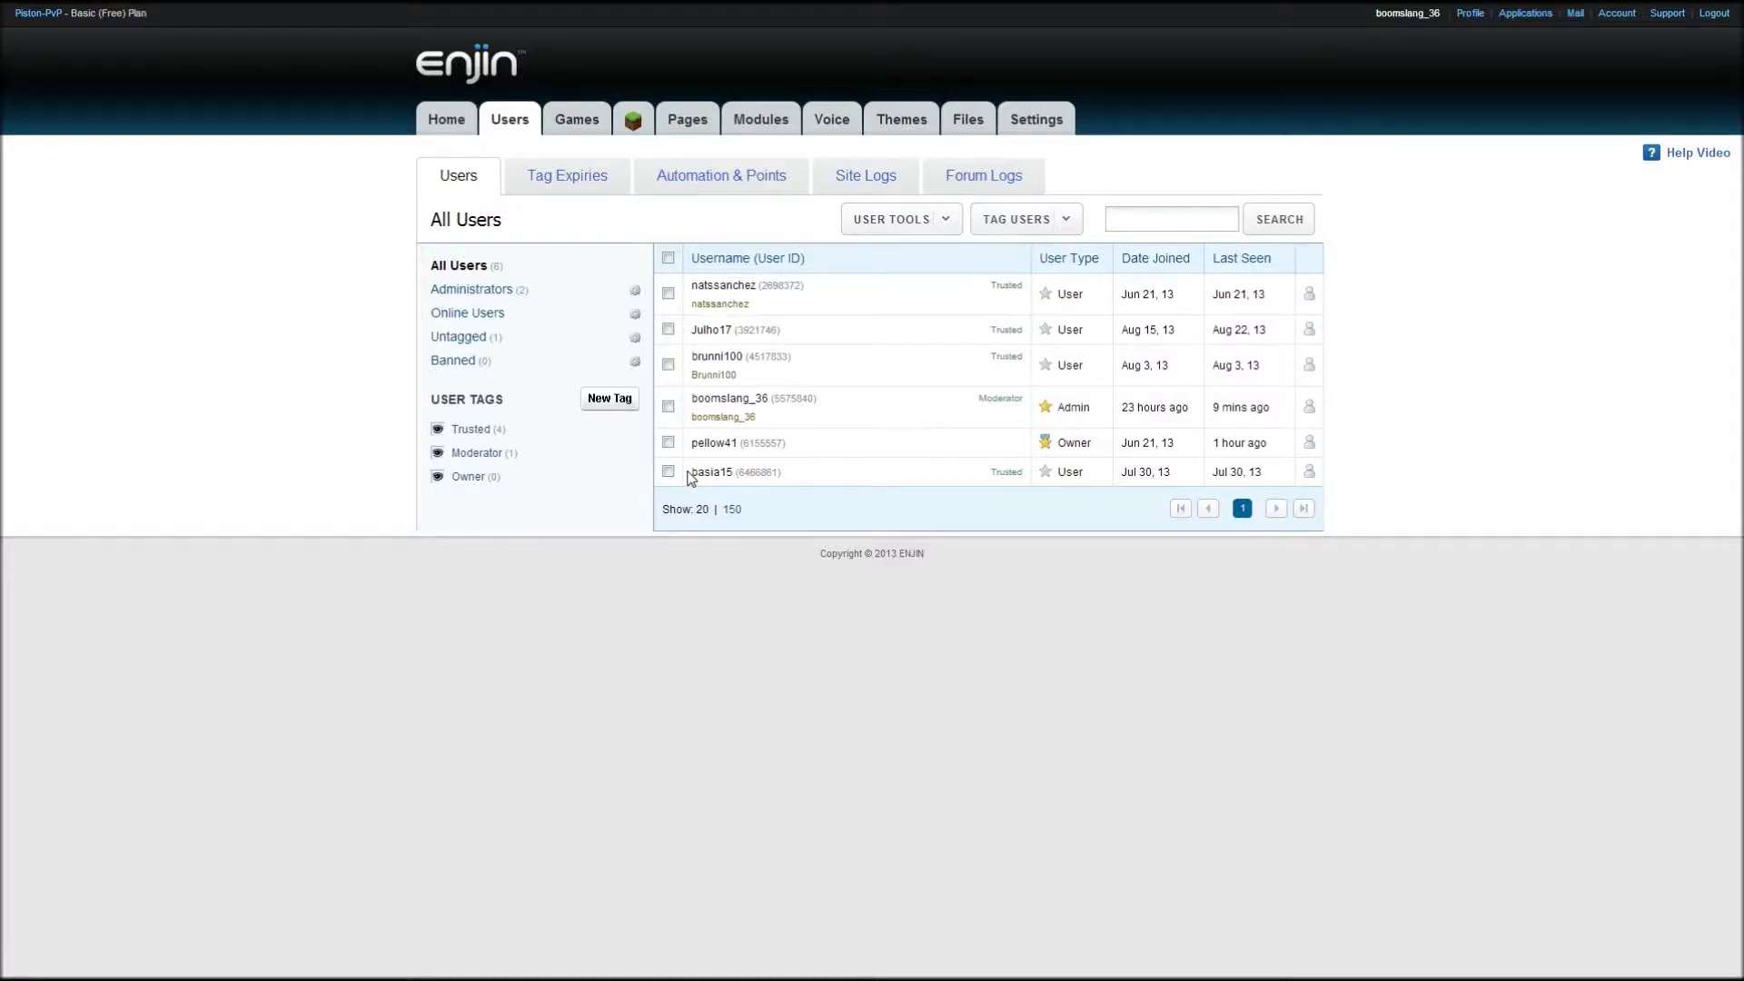
Apply the Owner tag to the site's Owner account and move the Owner tag to the top.
left_click(668, 442)
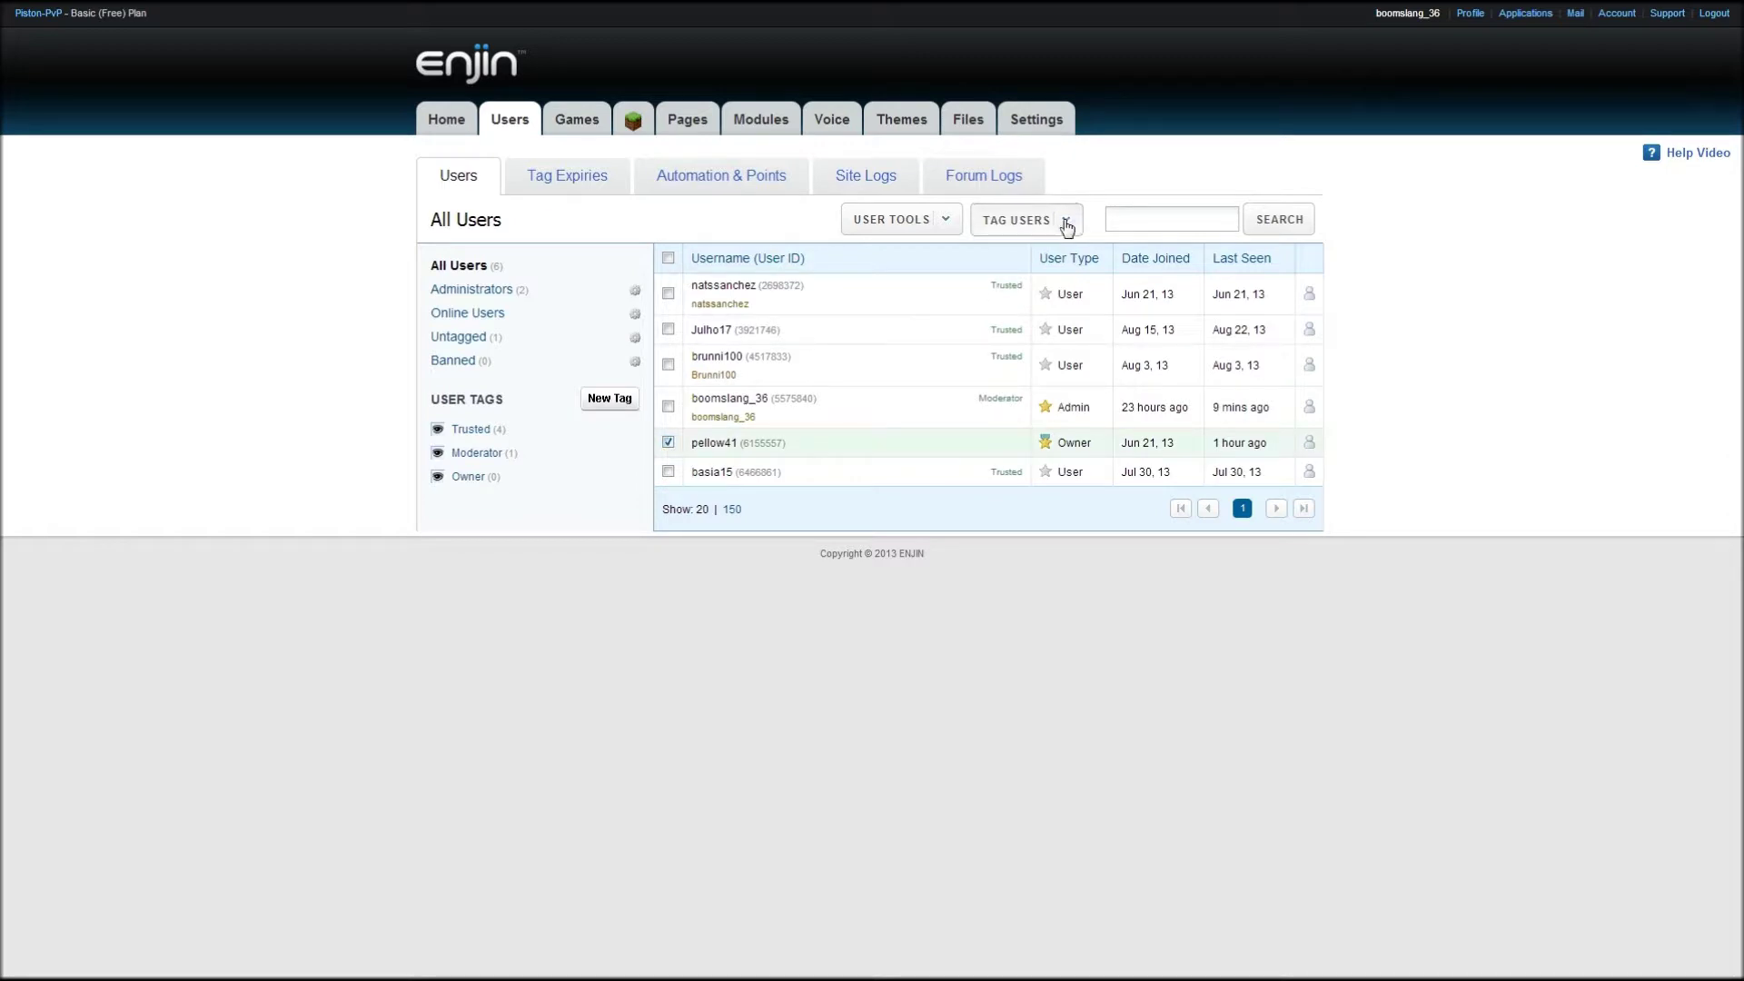
left_click(1026, 219)
left_click(996, 292)
left_click(815, 612)
mouse_move(618, 476)
left_mouse_down()
mouse_move(615, 424)
mouse_move(619, 479)
left_mouse_up()
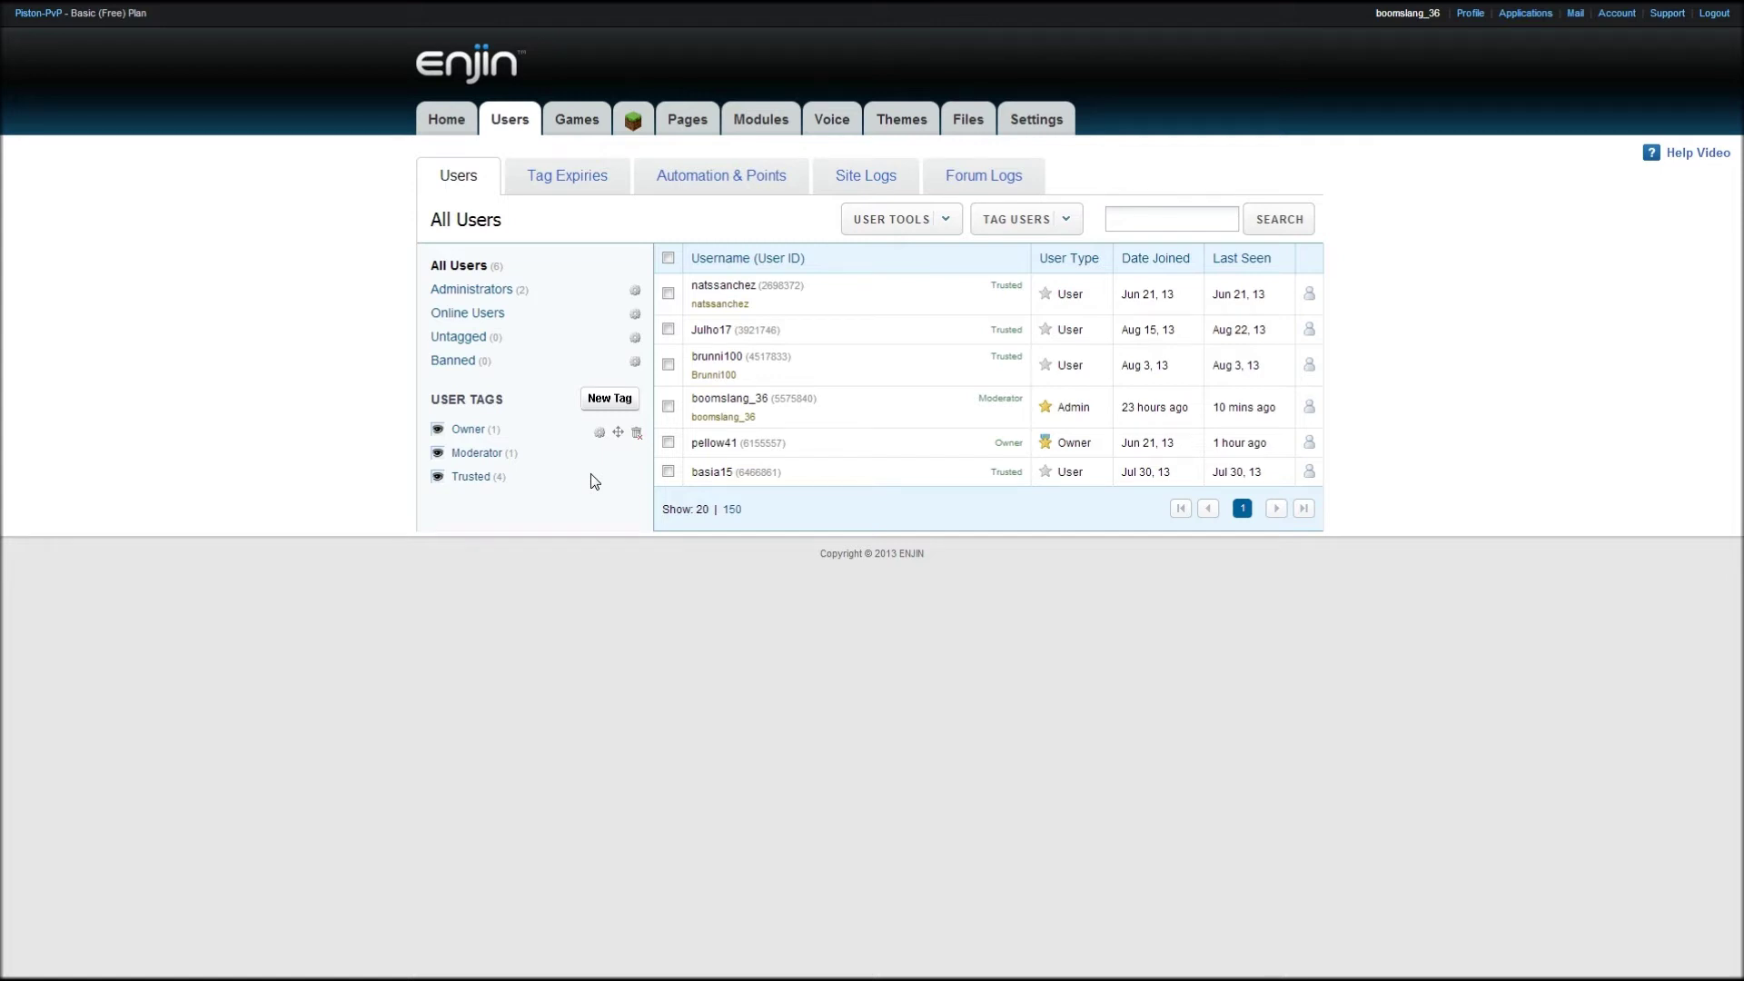
left_click(600, 479)
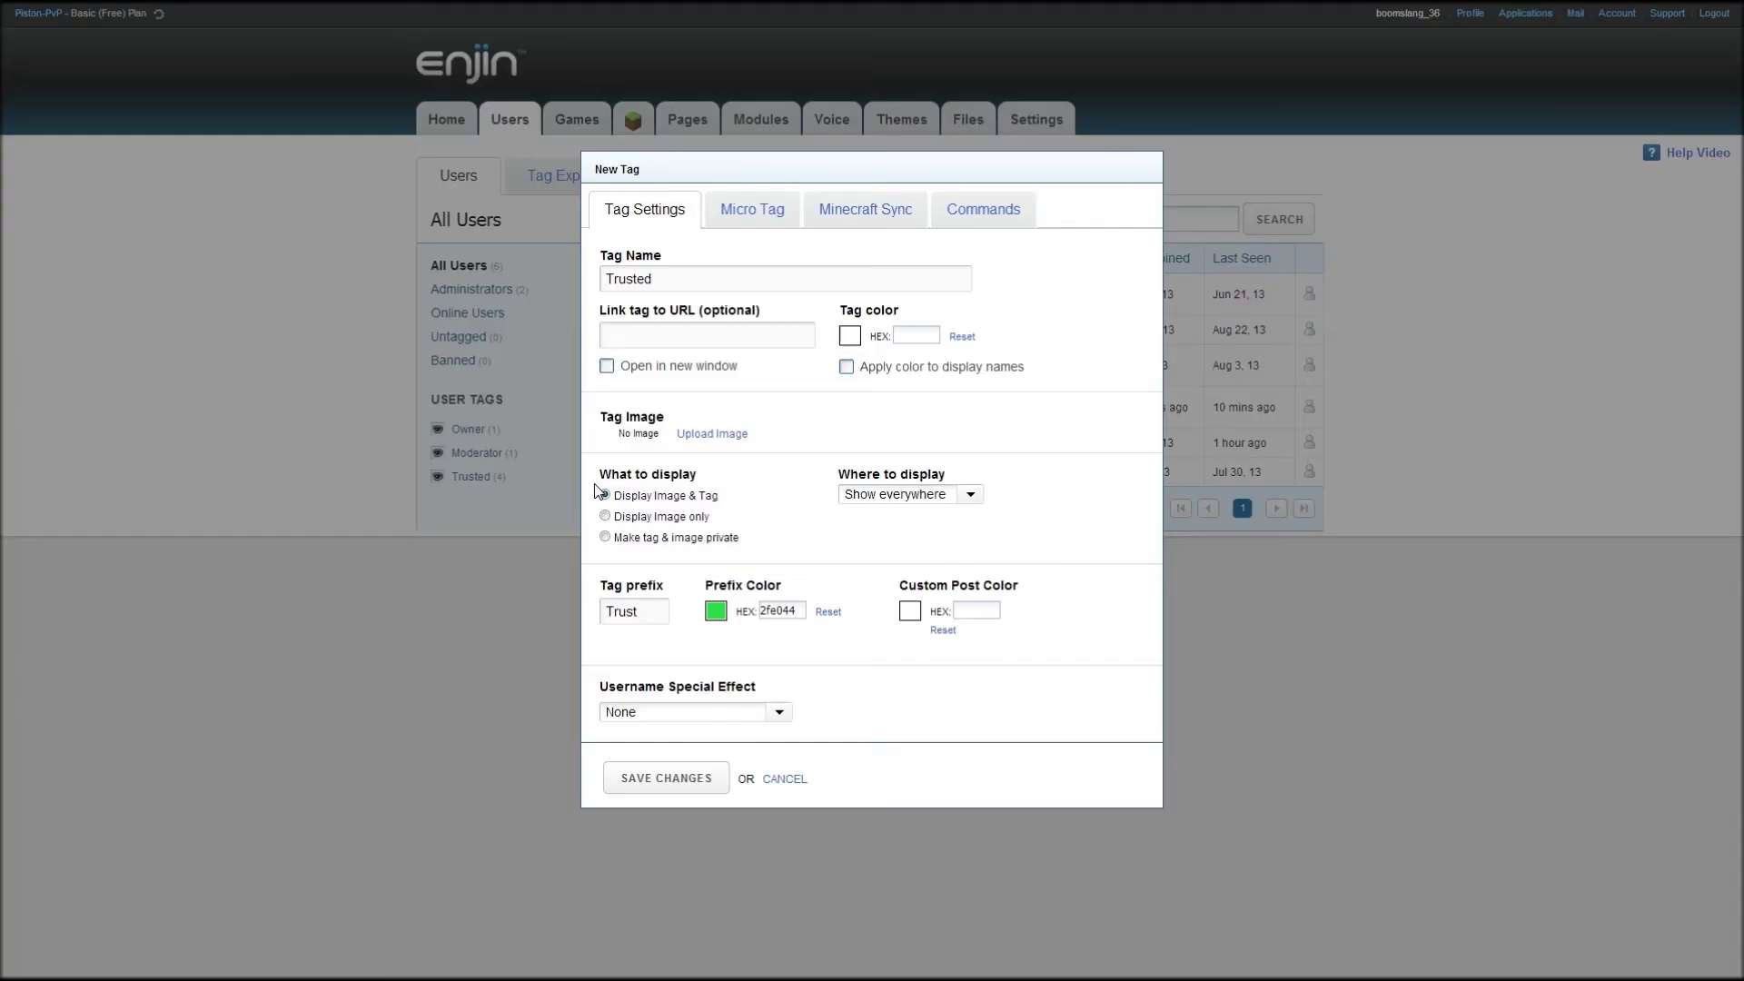
left_click(849, 217)
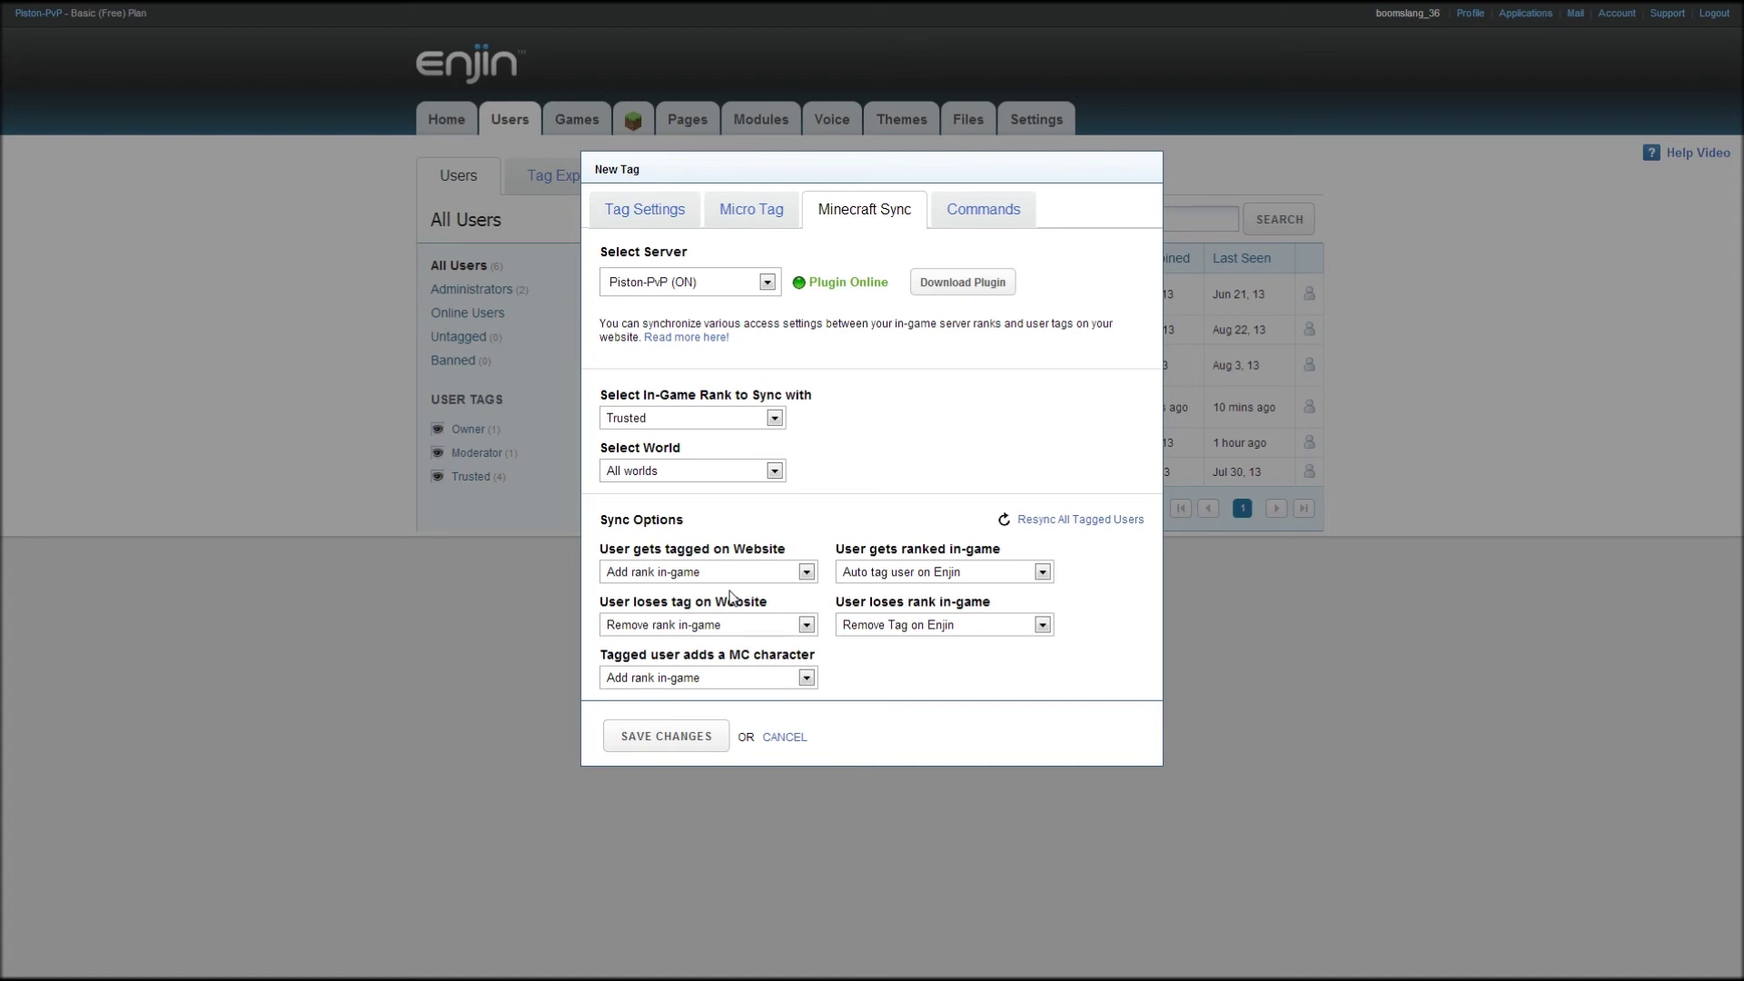
left_click(955, 214)
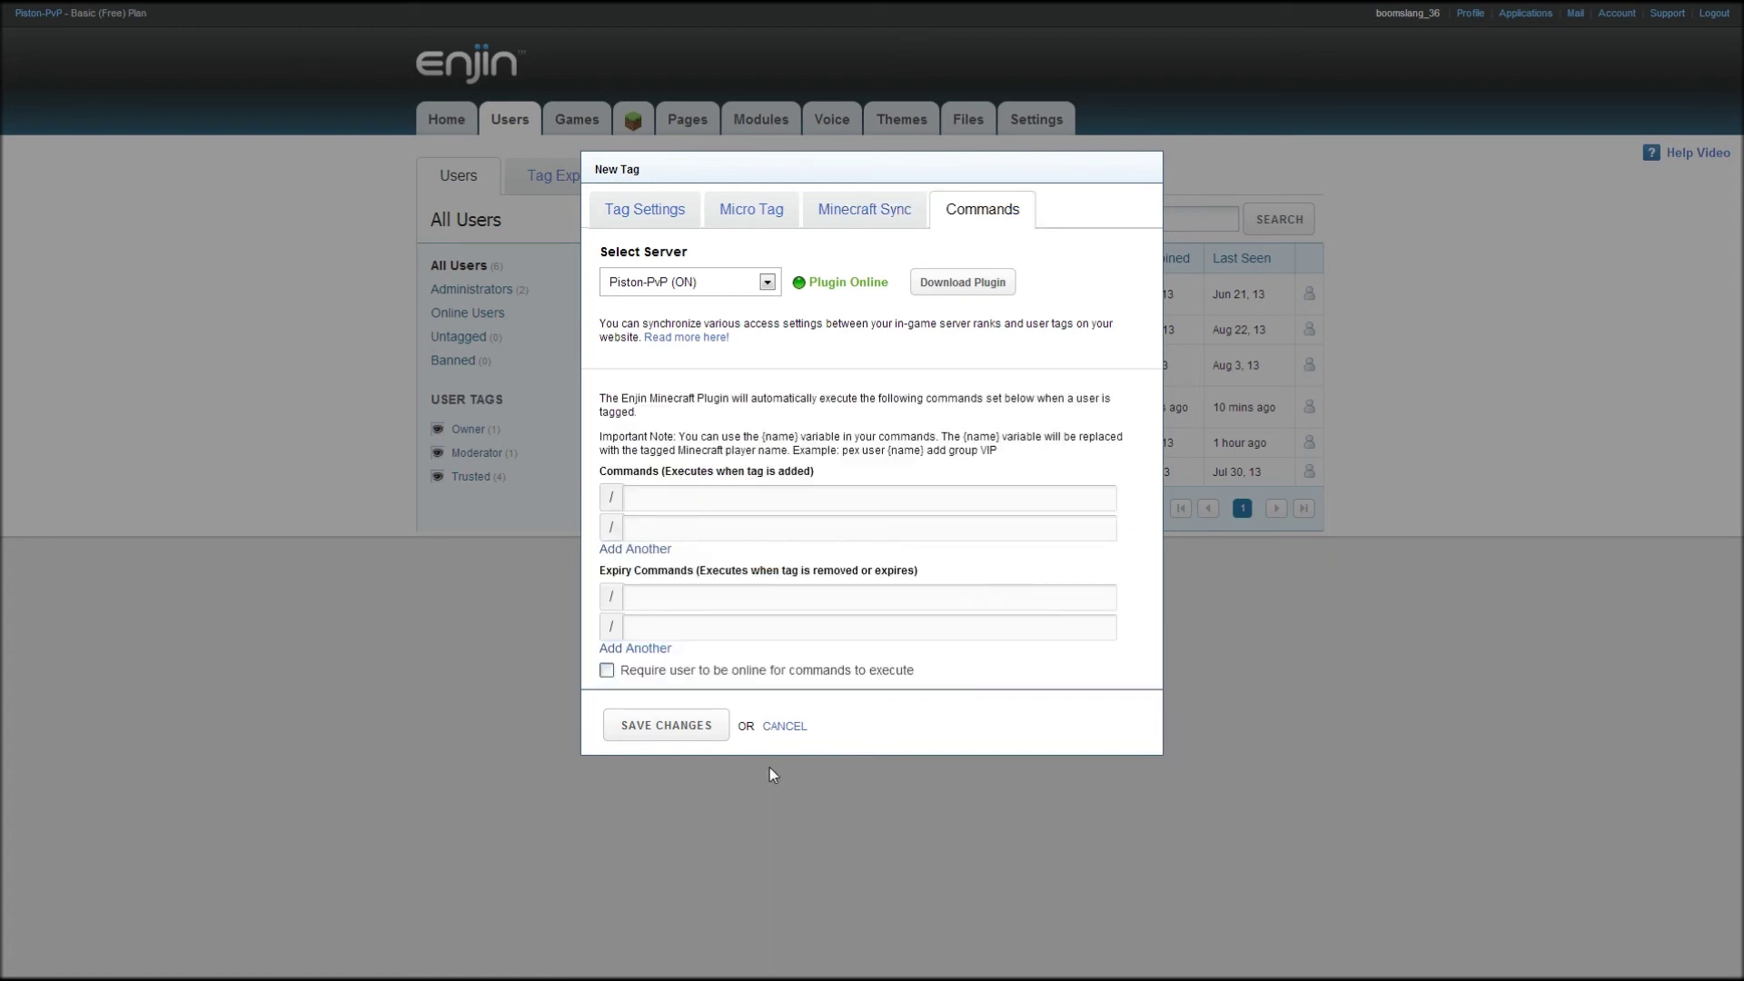
left_click(848, 209)
left_click(715, 736)
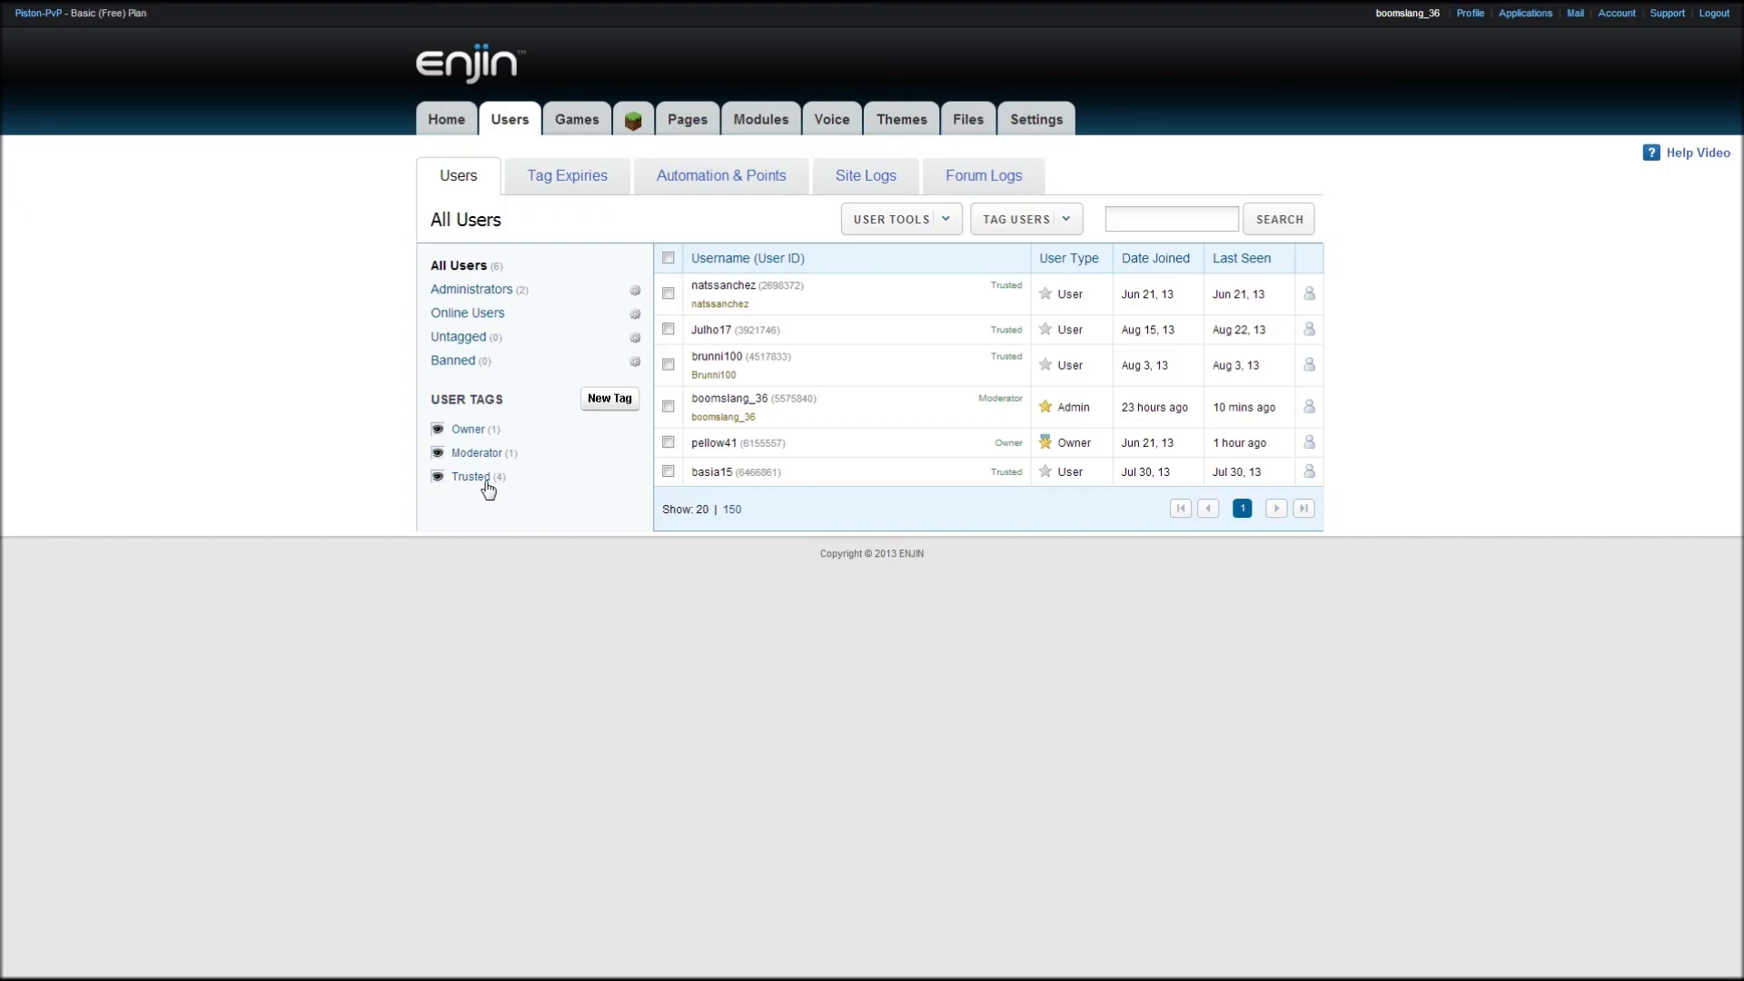